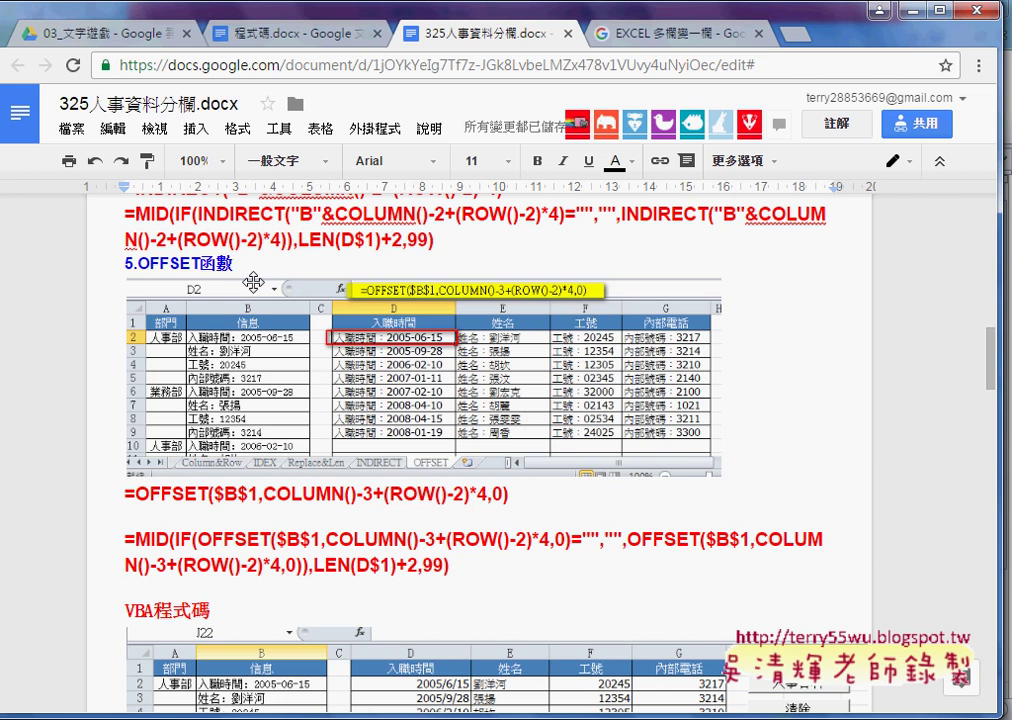
Step: Minimize the Google Docs notes window to bring the Excel workbook's OFFSET sheet into view
{"action": "left_click", "coordinate": [877, 10]}
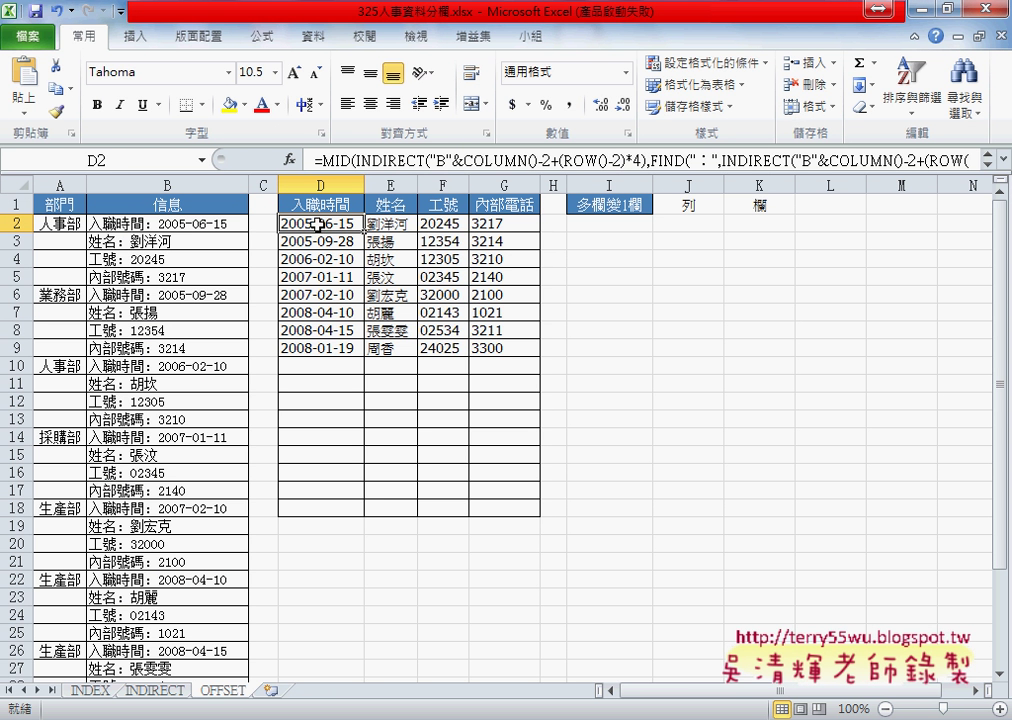
Step: Clear the split results in D2:G9 and start an OFFSET function in D2
{"action": "left_click_drag", "start_coordinate": [323, 222], "coordinate": [508, 349]}
{"action": "key", "text": "Delete"}
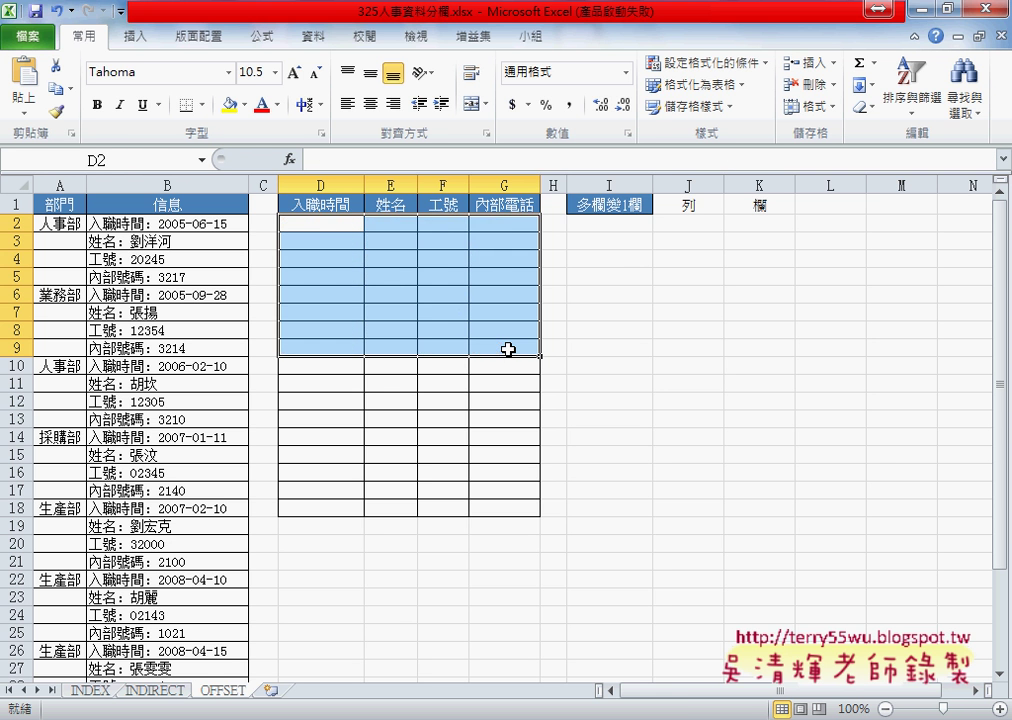
{"action": "left_click", "coordinate": [326, 224]}
{"action": "left_click", "coordinate": [289, 159]}
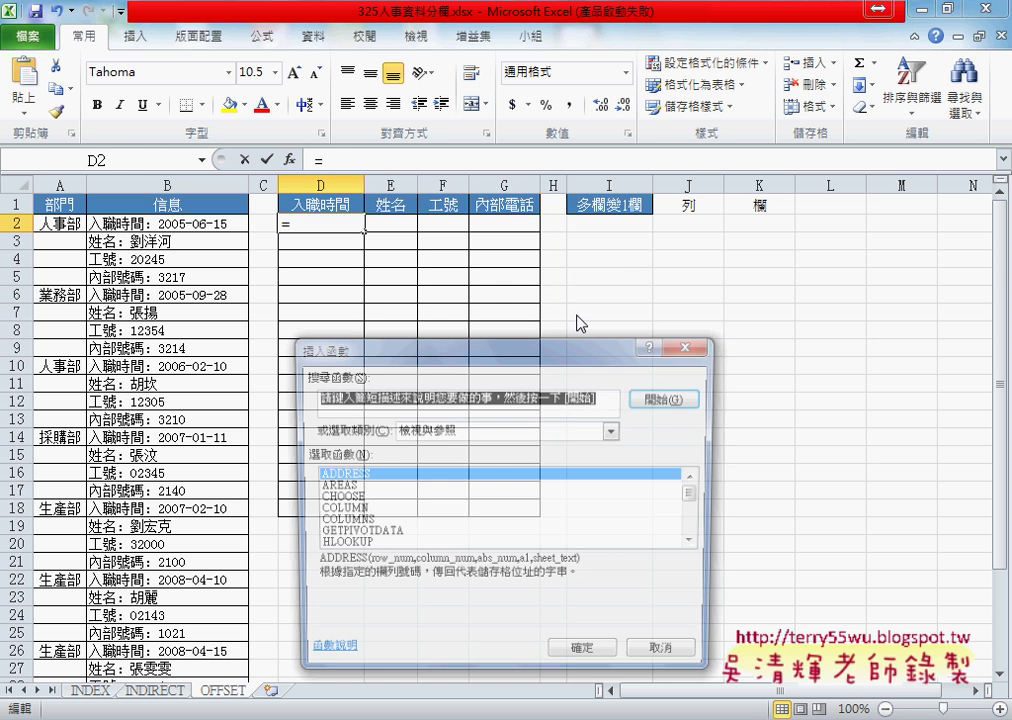
{"action": "left_click_drag", "start_coordinate": [595, 348], "coordinate": [726, 206]}
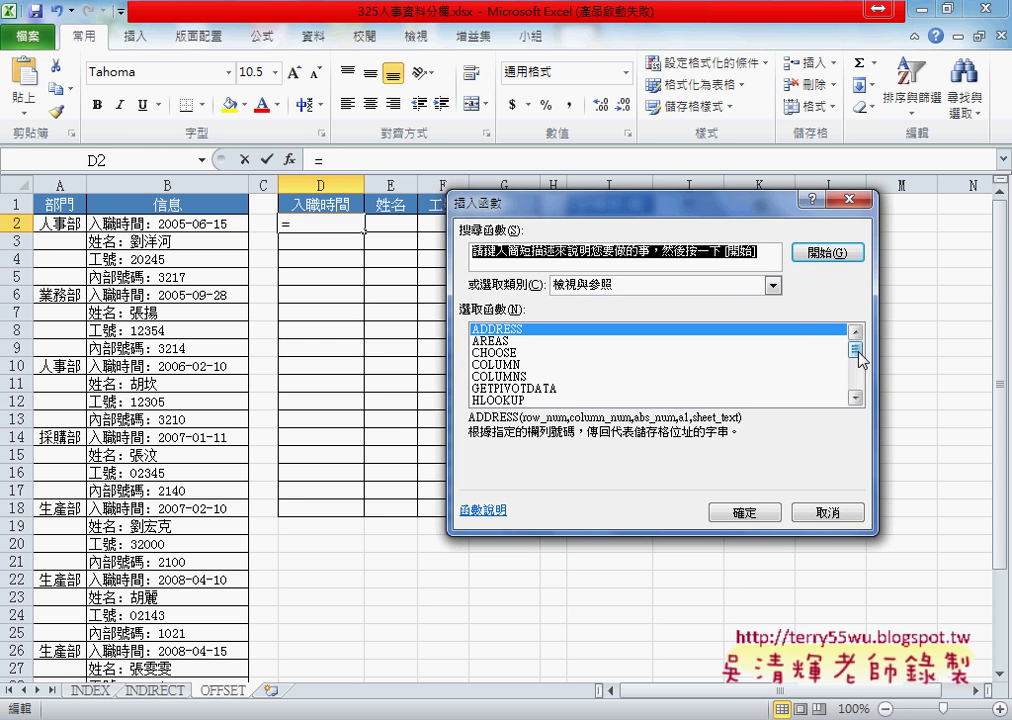
{"action": "left_click_drag", "start_coordinate": [855, 349], "coordinate": [857, 376]}
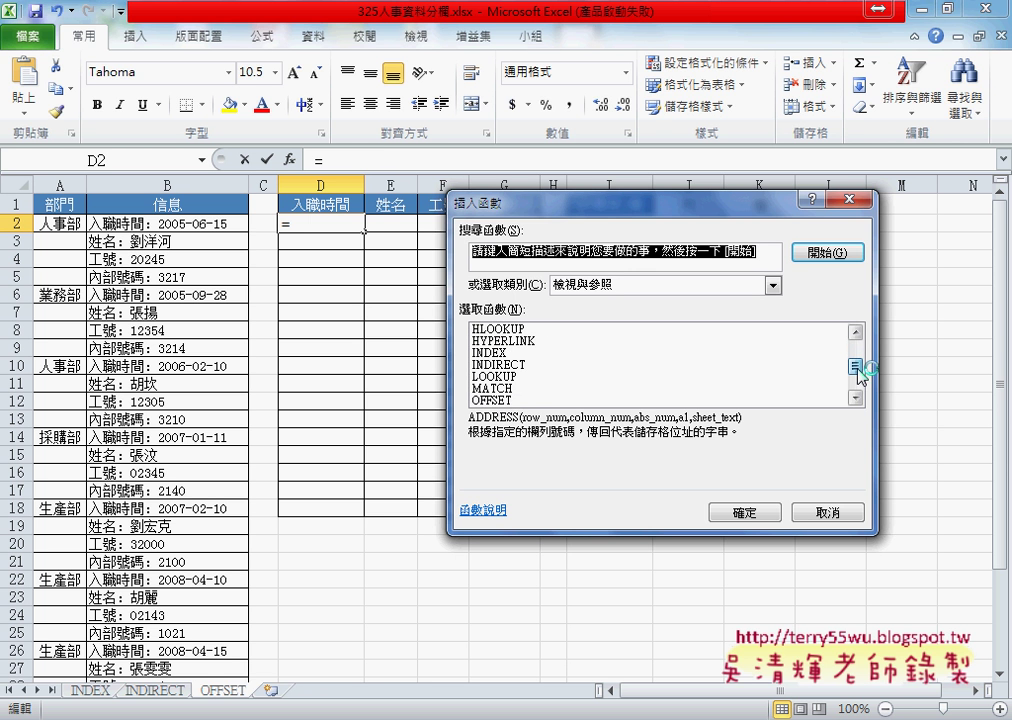
{"action": "left_click", "coordinate": [590, 400]}
{"action": "left_click", "coordinate": [748, 521]}
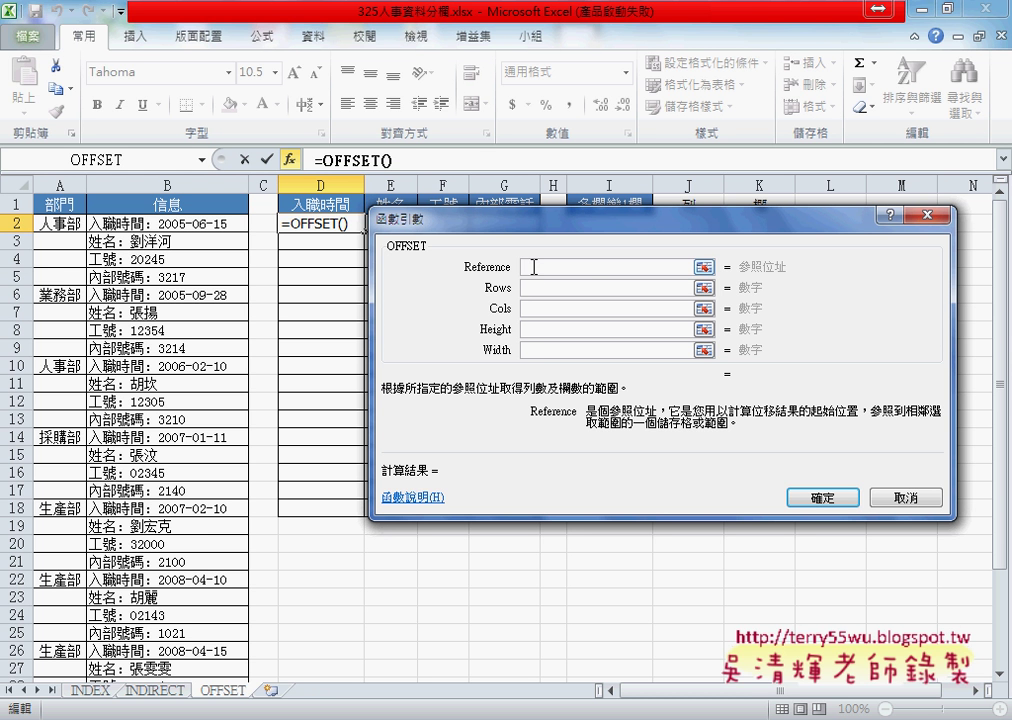
Step: Set the OFFSET arguments to Reference B1, Rows 1 and Cols 0
{"action": "left_click", "coordinate": [200, 204]}
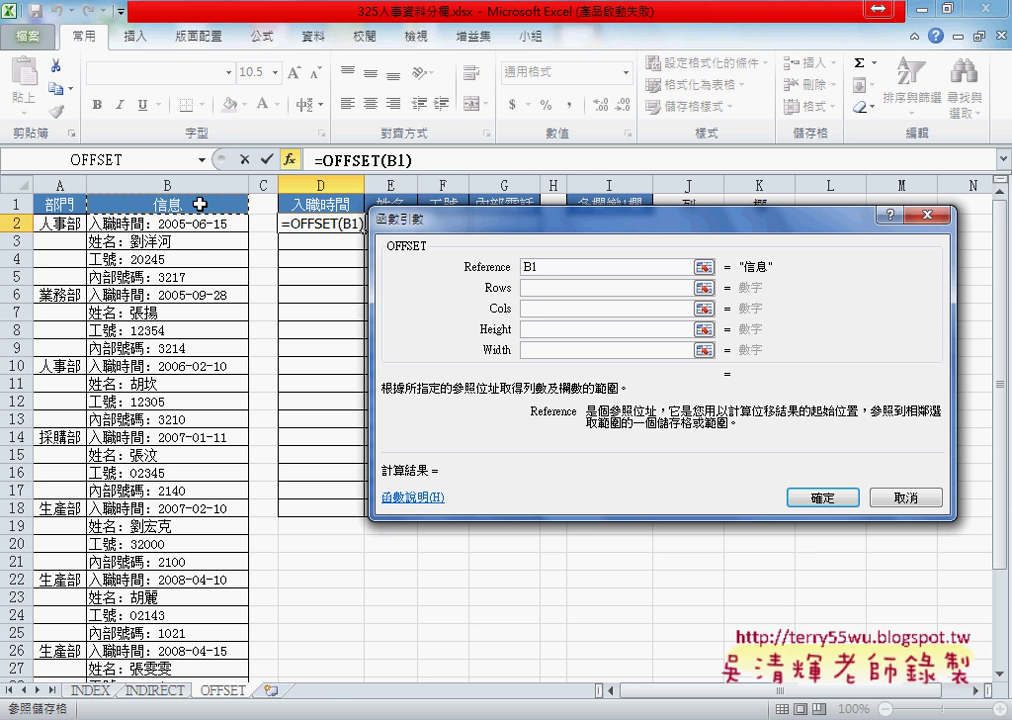
{"action": "left_click", "coordinate": [540, 288]}
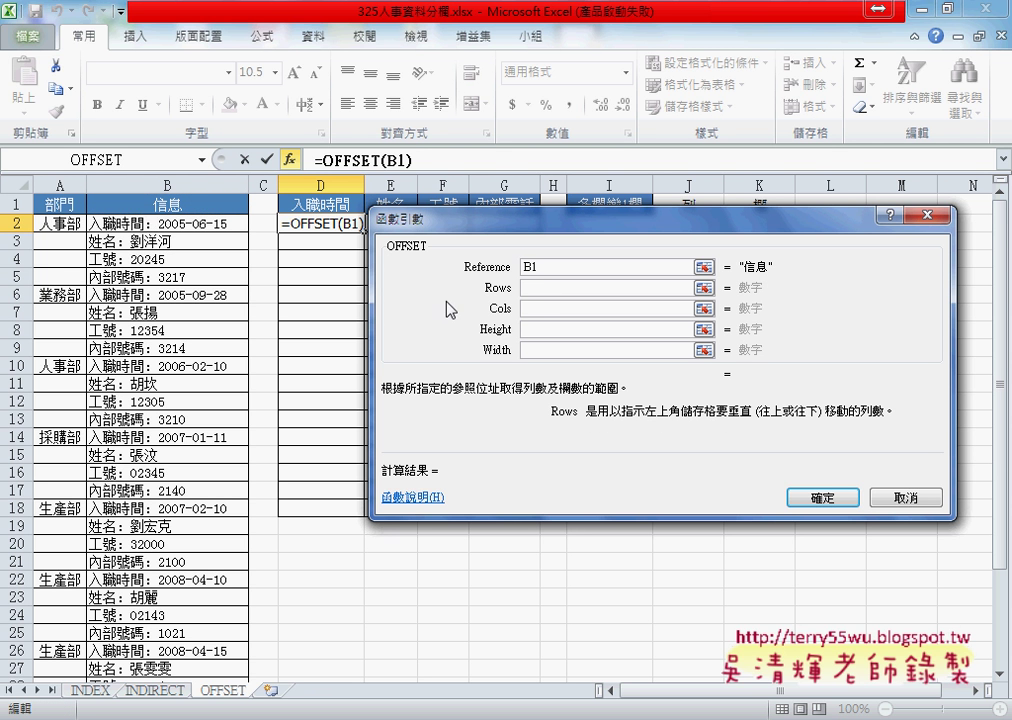
{"action": "left_click", "coordinate": [594, 308]}
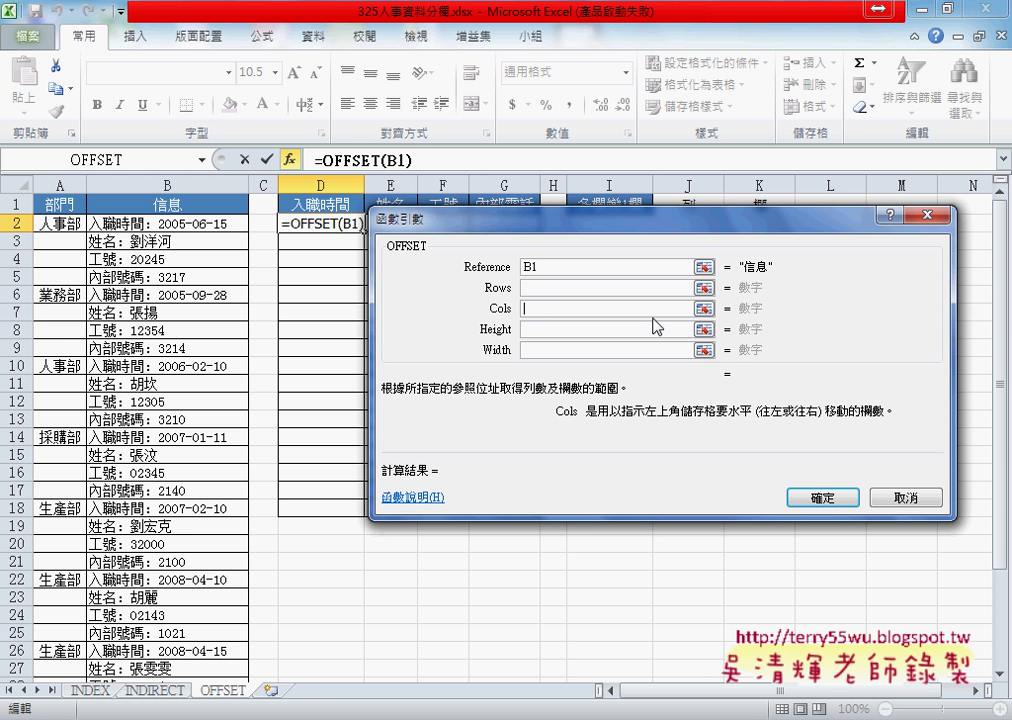
{"action": "type", "text": "0"}
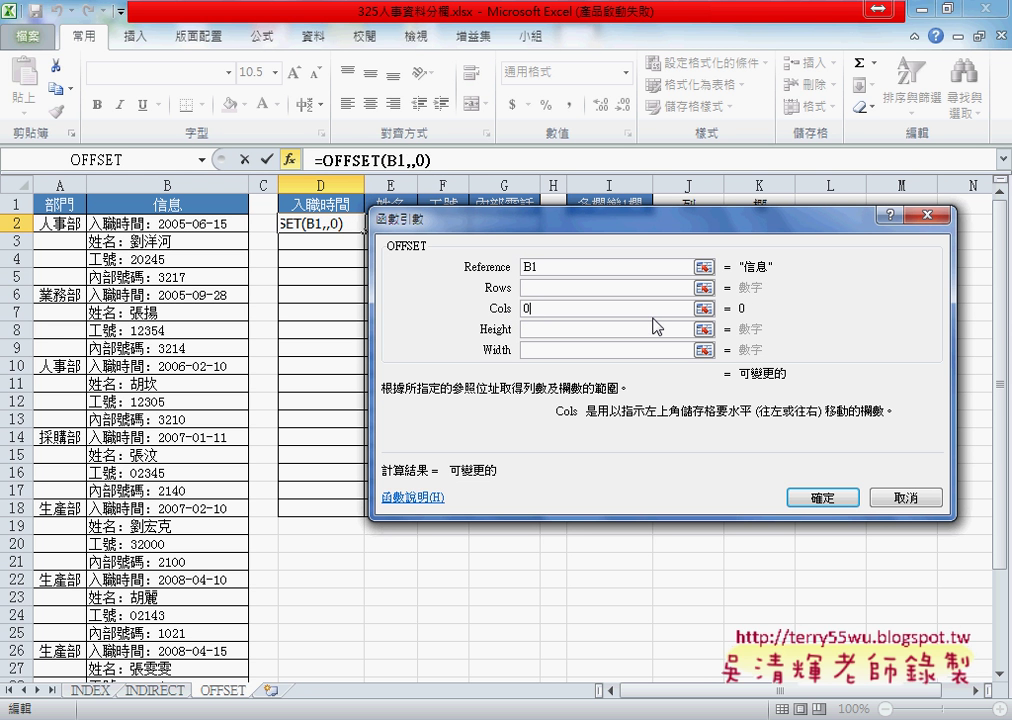
{"action": "left_click", "coordinate": [542, 288]}
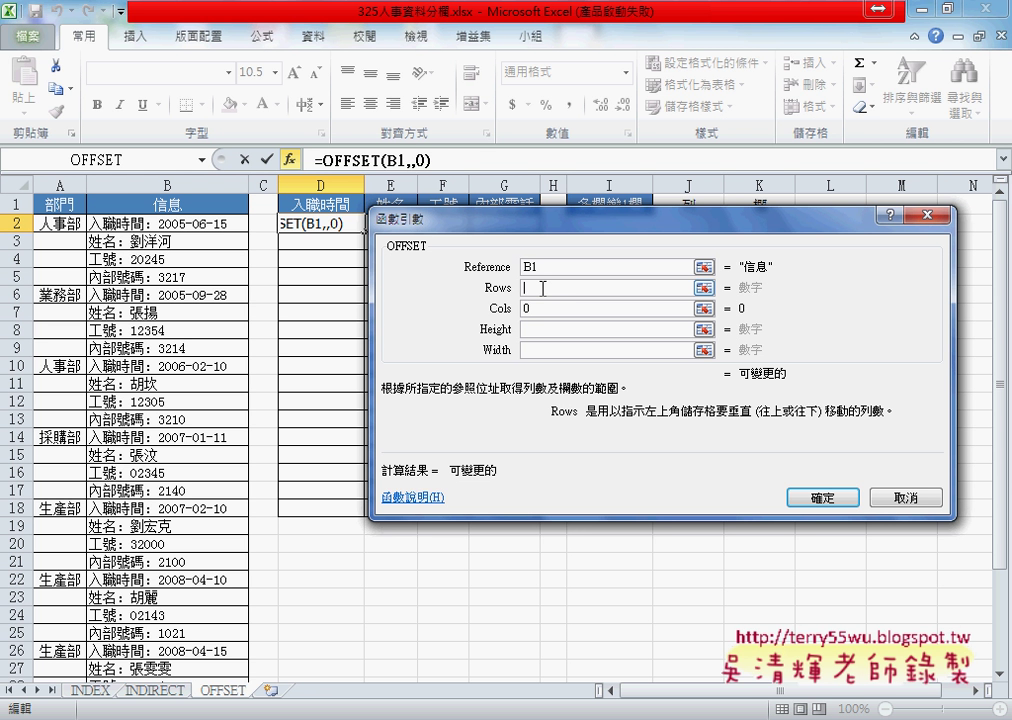
{"action": "type", "text": "1"}
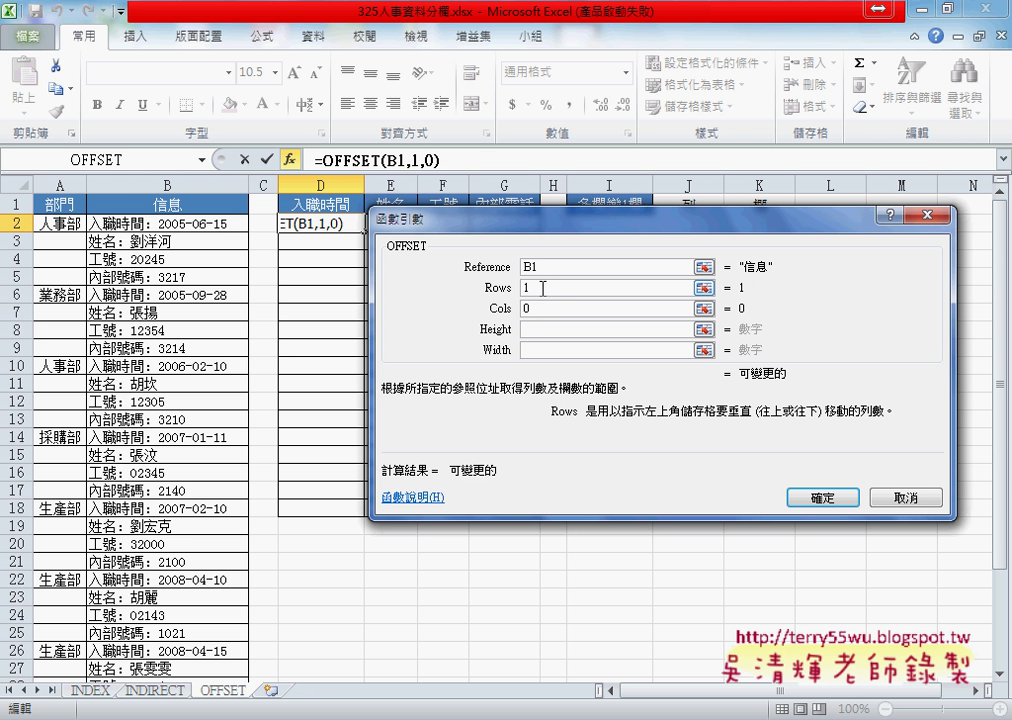
{"action": "left_click_drag", "start_coordinate": [542, 288], "coordinate": [403, 230]}
Step: Cancel the draft OFFSET and copy COLUMN()-3+(ROW()-2)*4 from the INDEX sheet's D2 formula
{"action": "left_click", "coordinate": [882, 500]}
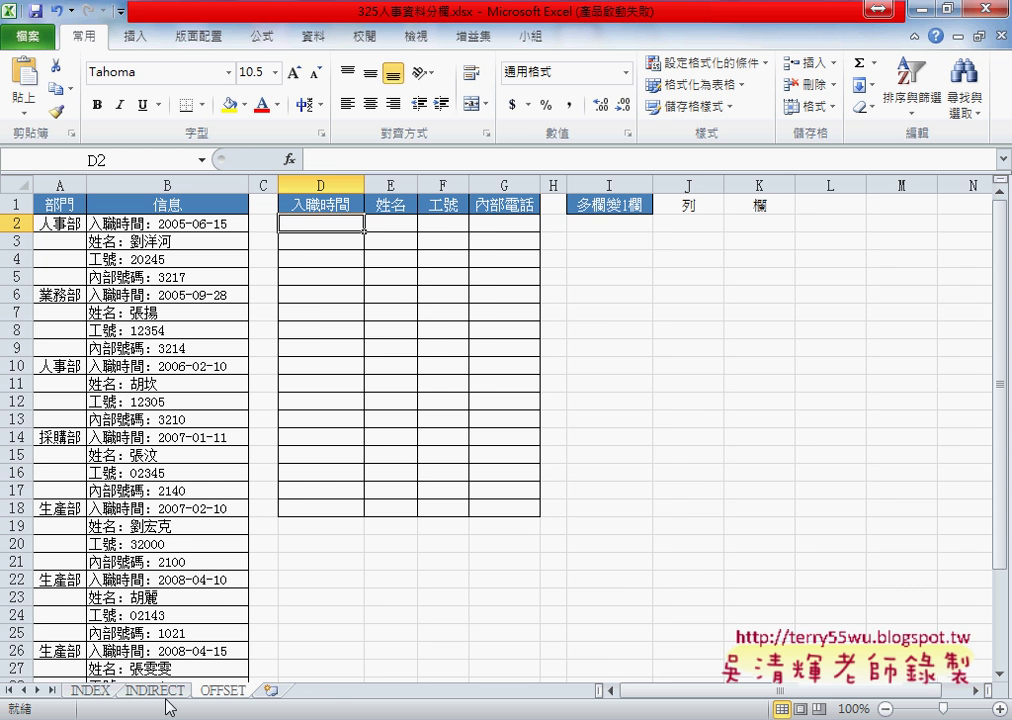
{"action": "left_click", "coordinate": [97, 689]}
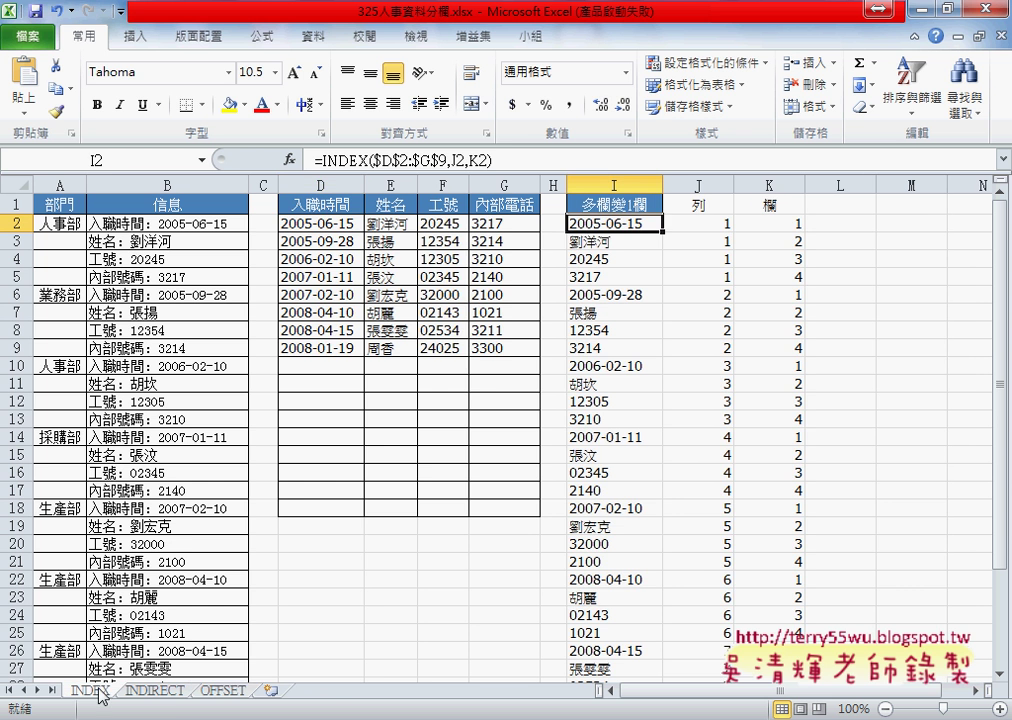
{"action": "left_click", "coordinate": [323, 222]}
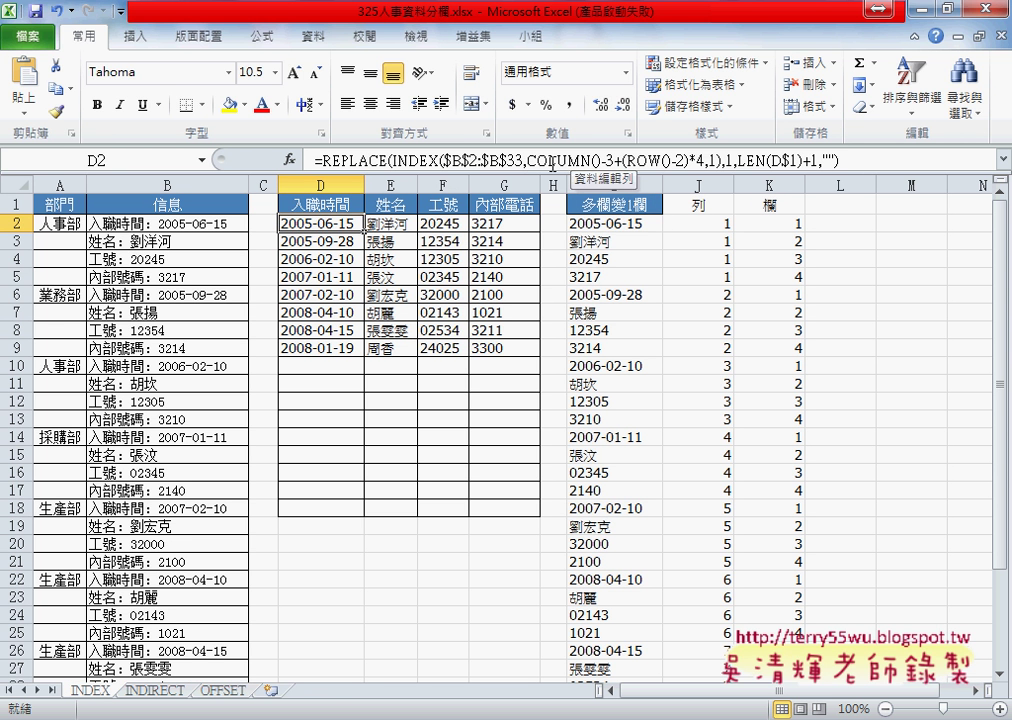
{"action": "left_click_drag", "start_coordinate": [527, 160], "coordinate": [708, 160]}
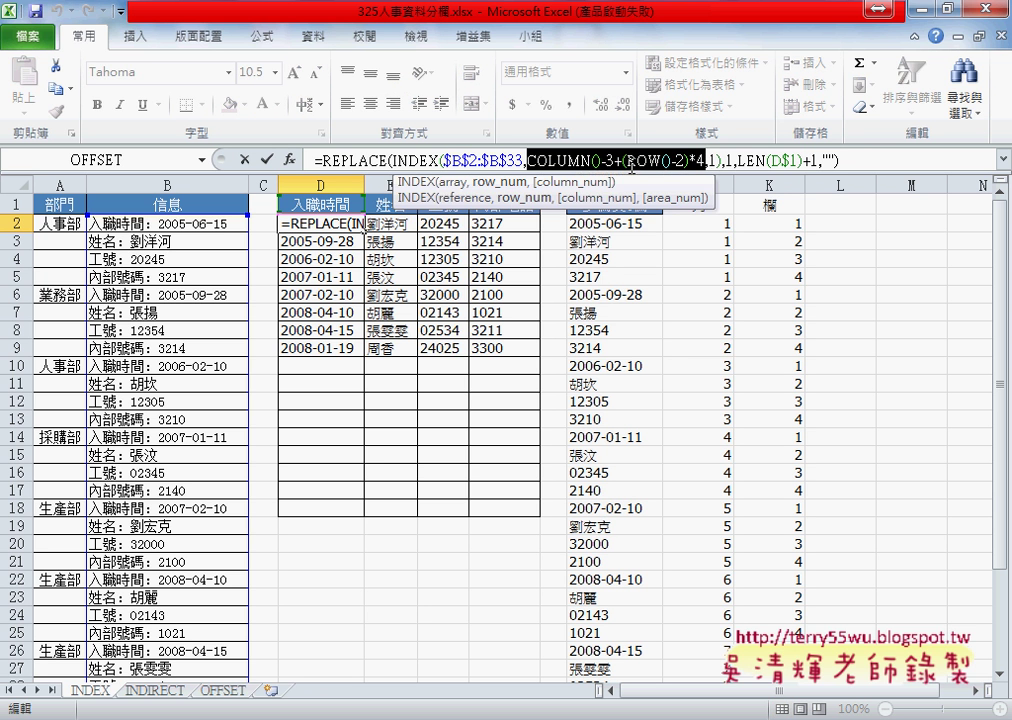
{"action": "right_click", "coordinate": [636, 164]}
{"action": "left_click", "coordinate": [700, 202]}
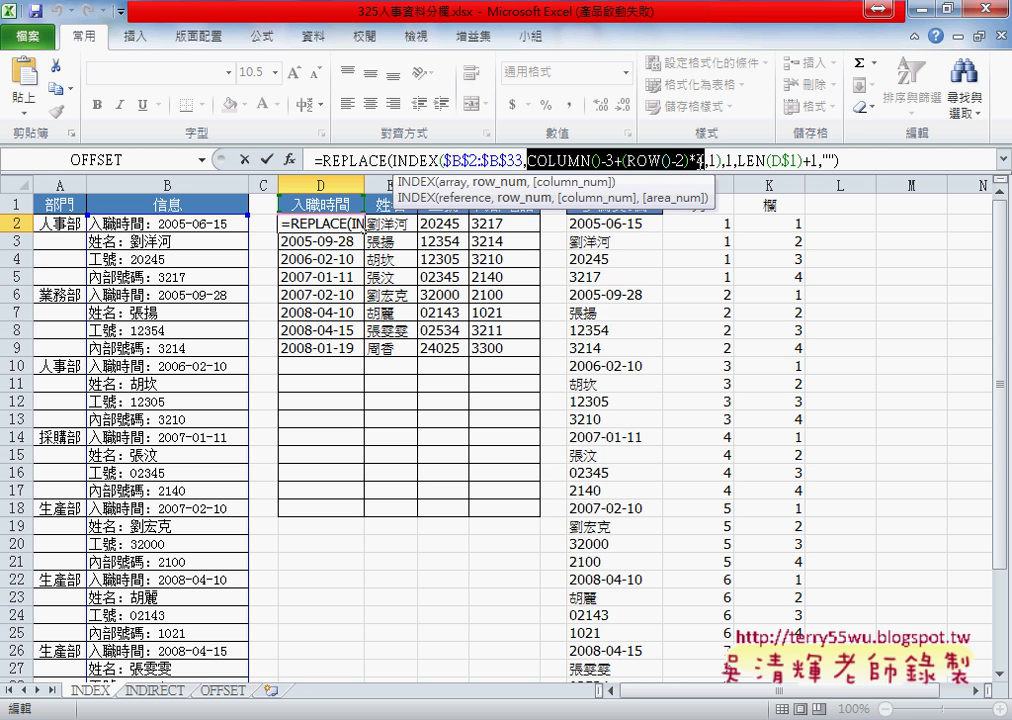
{"action": "left_click", "coordinate": [244, 159]}
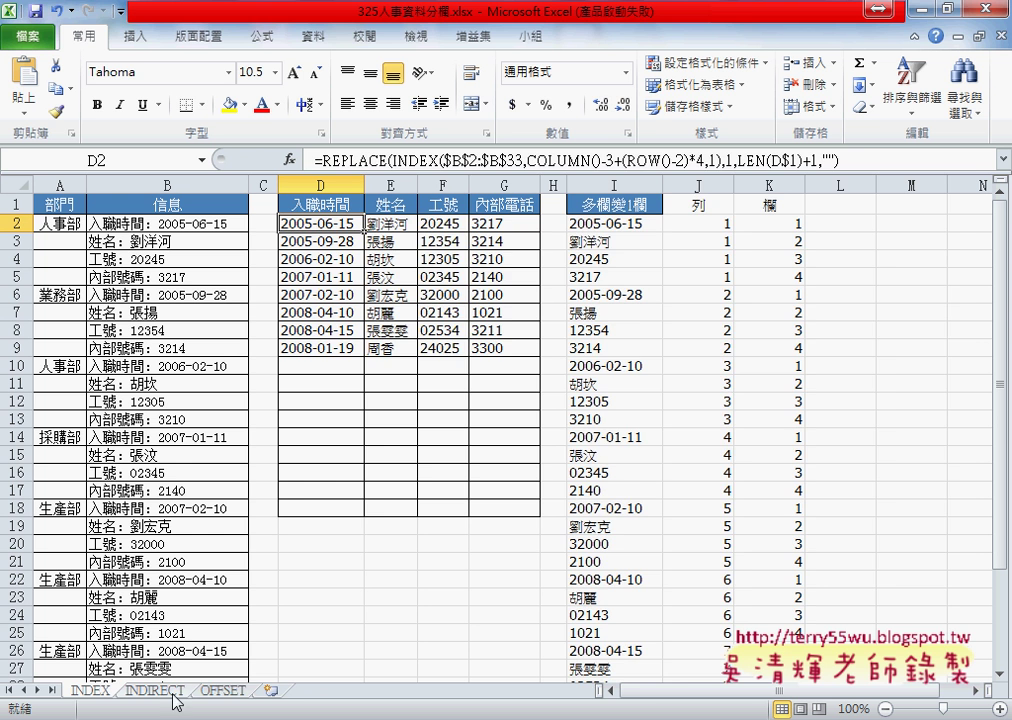
{"action": "left_click", "coordinate": [220, 690]}
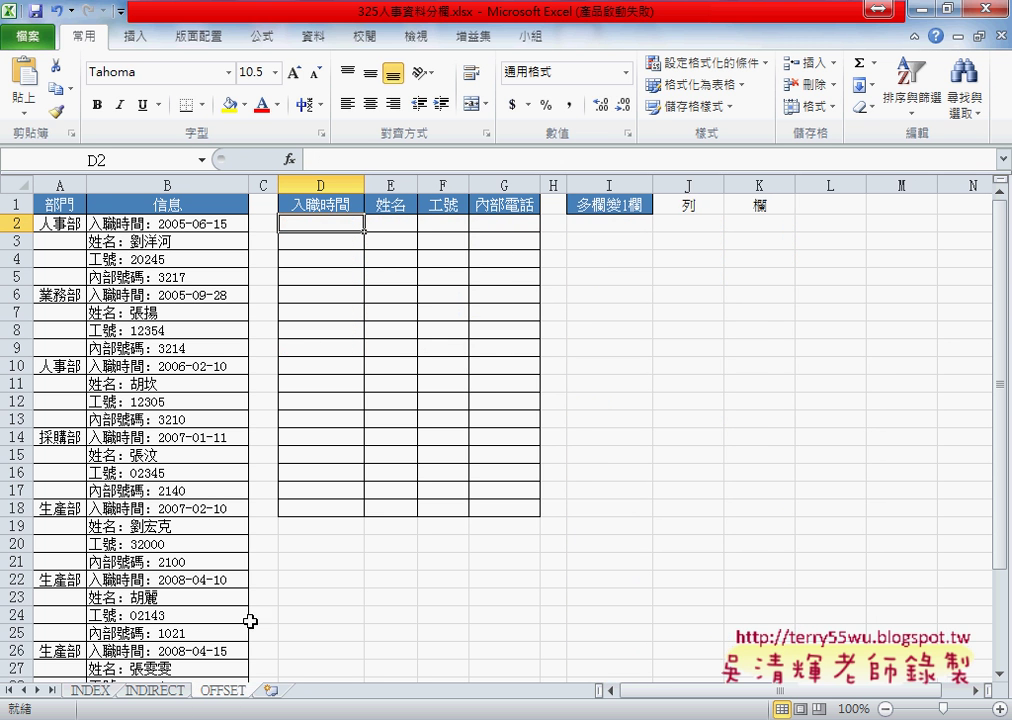
Step: Insert the OFFSET function into D2 from the function picker
{"action": "left_click", "coordinate": [290, 160]}
{"action": "left_click_drag", "start_coordinate": [856, 346], "coordinate": [860, 366]}
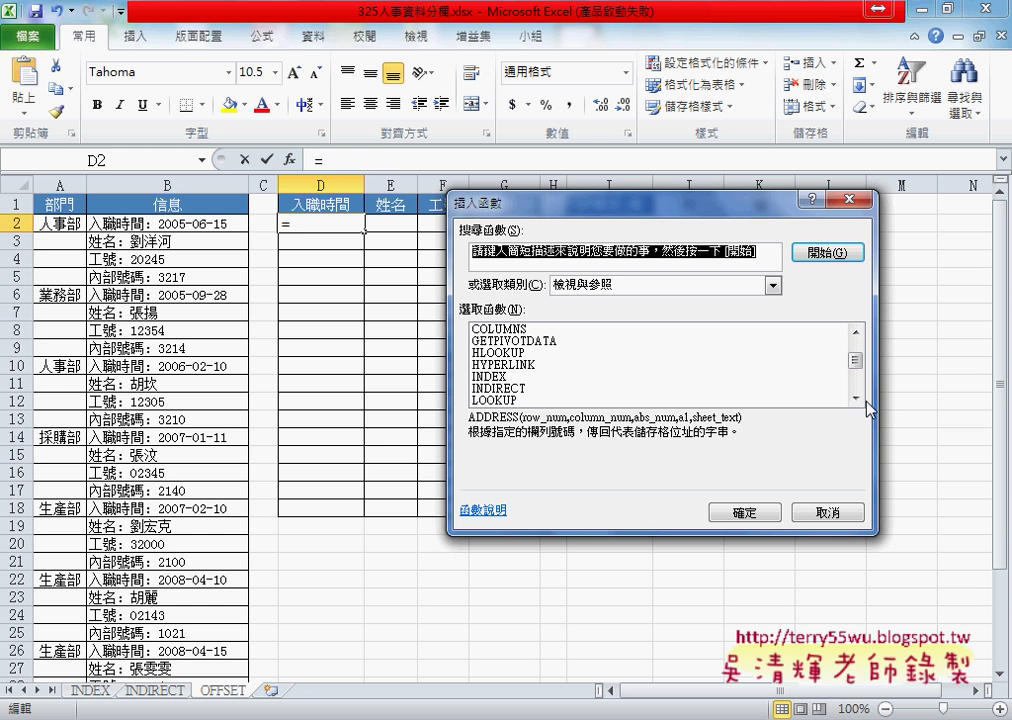
{"action": "left_click", "coordinate": [856, 398]}
{"action": "left_click", "coordinate": [856, 398]}
{"action": "double_click", "coordinate": [500, 377]}
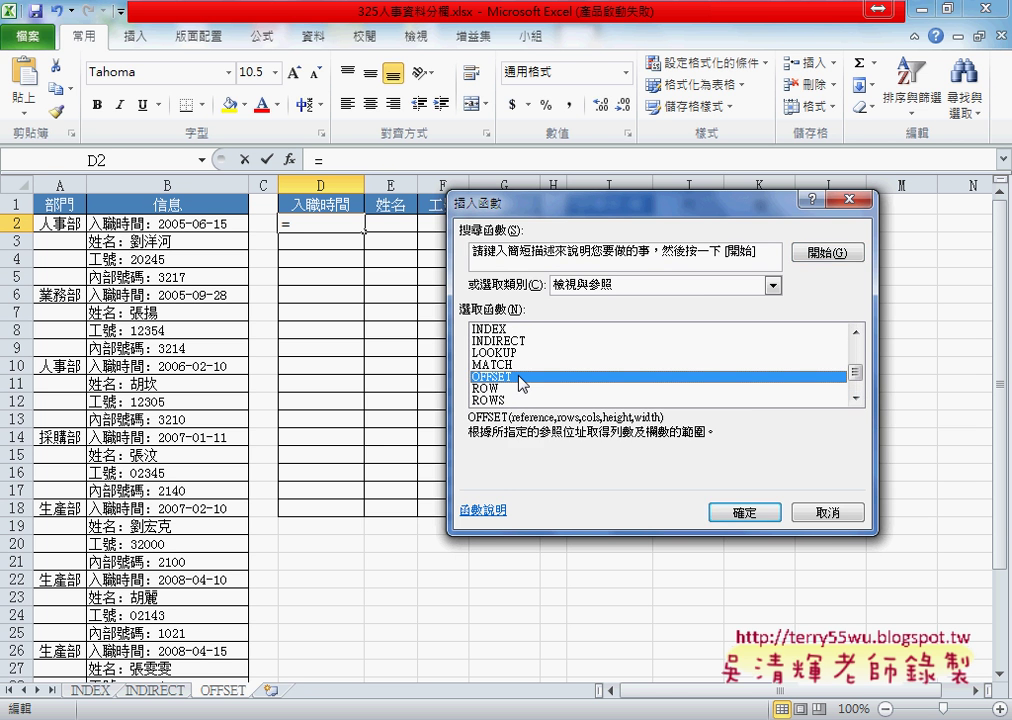
Step: Give OFFSET reference B1, the pasted COLUMN()-3+(ROW()-2)*4 as Rows, and Cols 0
{"action": "left_click", "coordinate": [185, 204]}
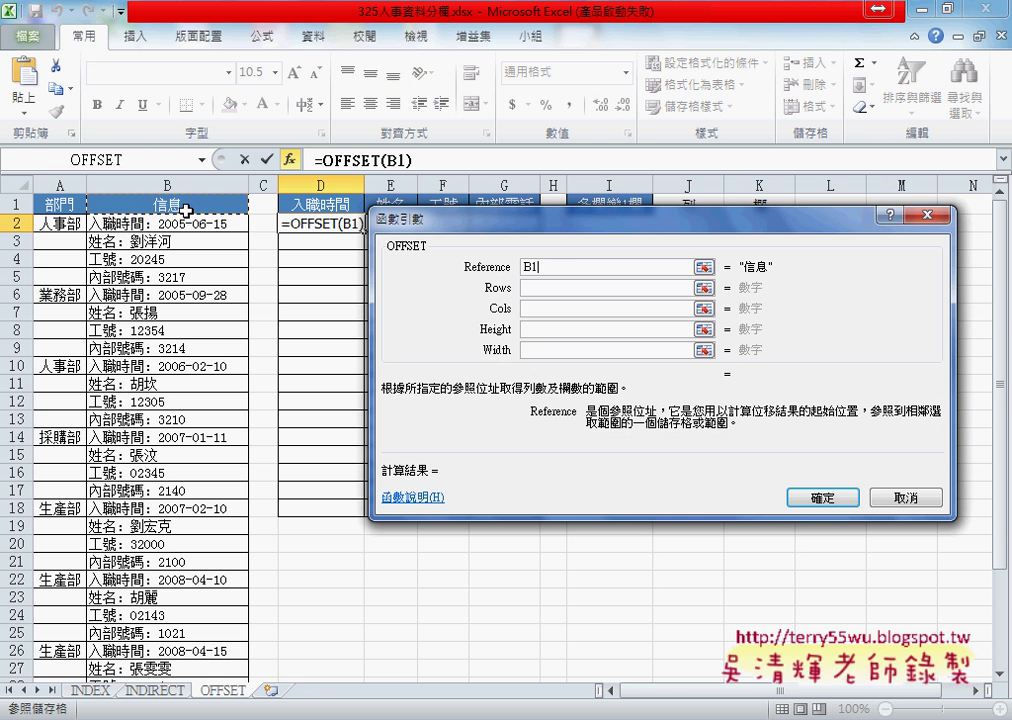
{"action": "left_click", "coordinate": [533, 289]}
{"action": "right_click", "coordinate": [590, 289]}
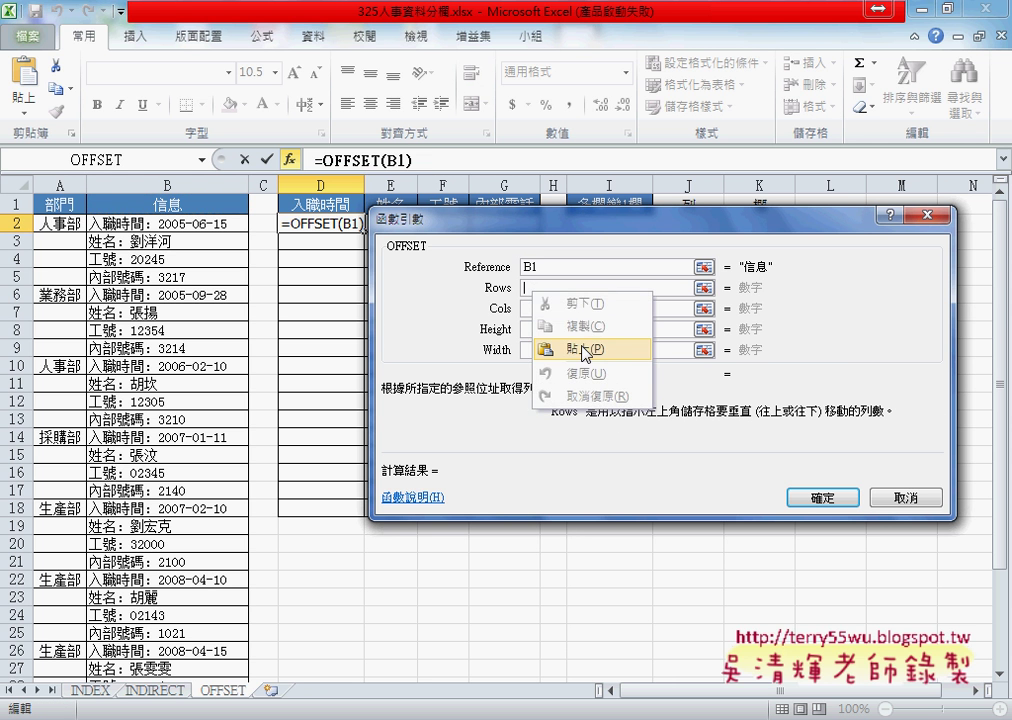
{"action": "left_click", "coordinate": [585, 351]}
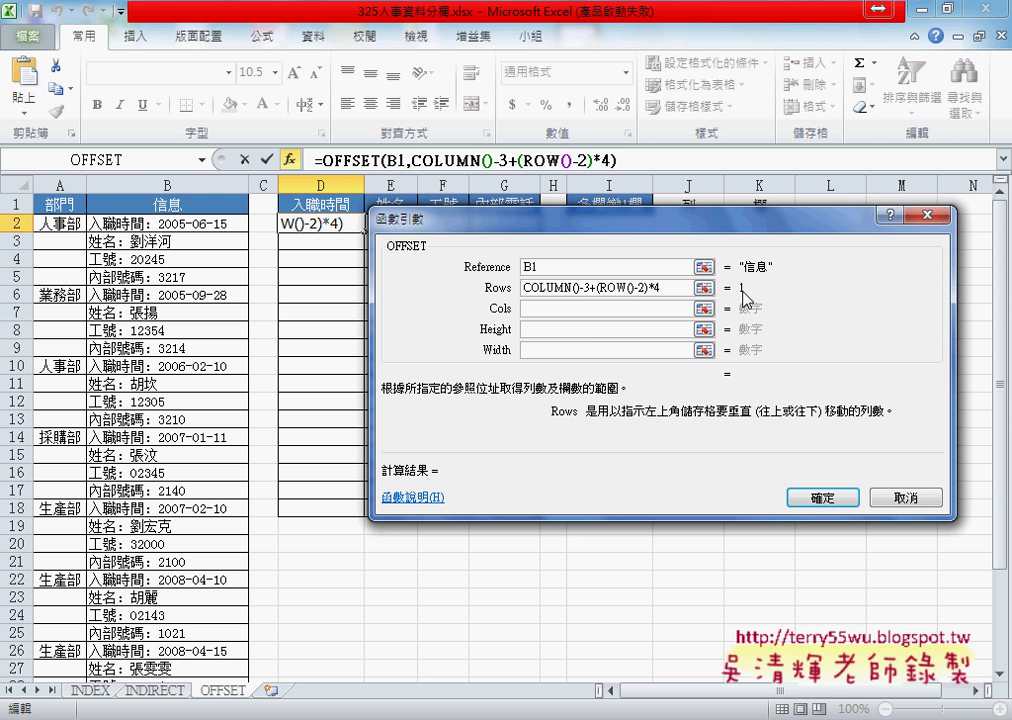
{"action": "left_click", "coordinate": [603, 309]}
{"action": "type", "text": "0"}
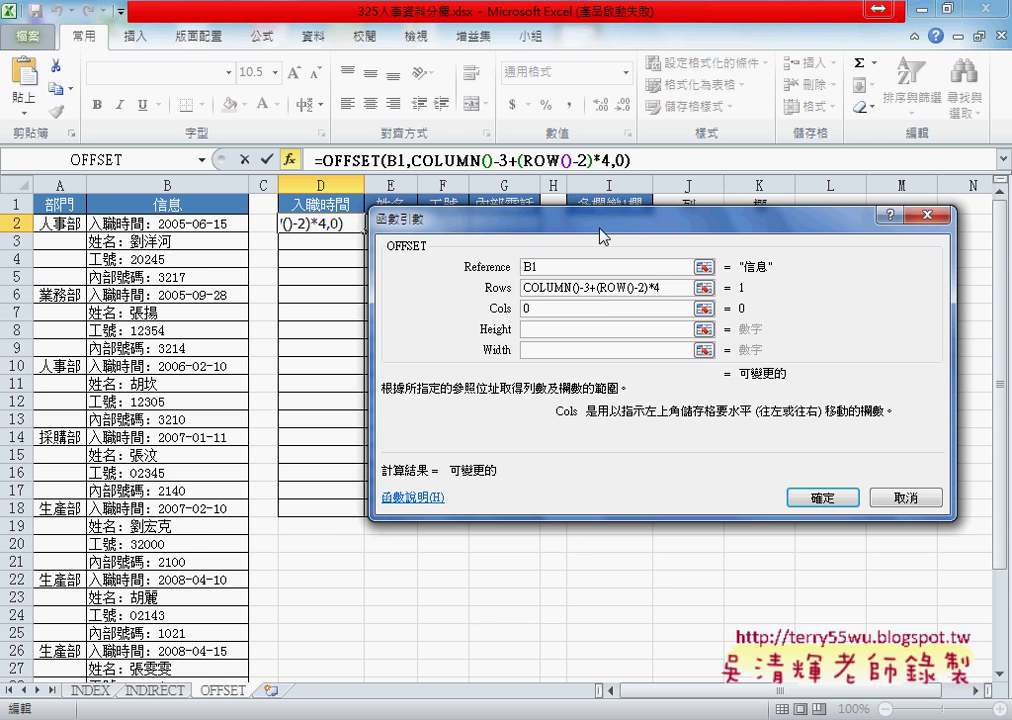
{"action": "left_click_drag", "start_coordinate": [478, 215], "coordinate": [463, 309]}
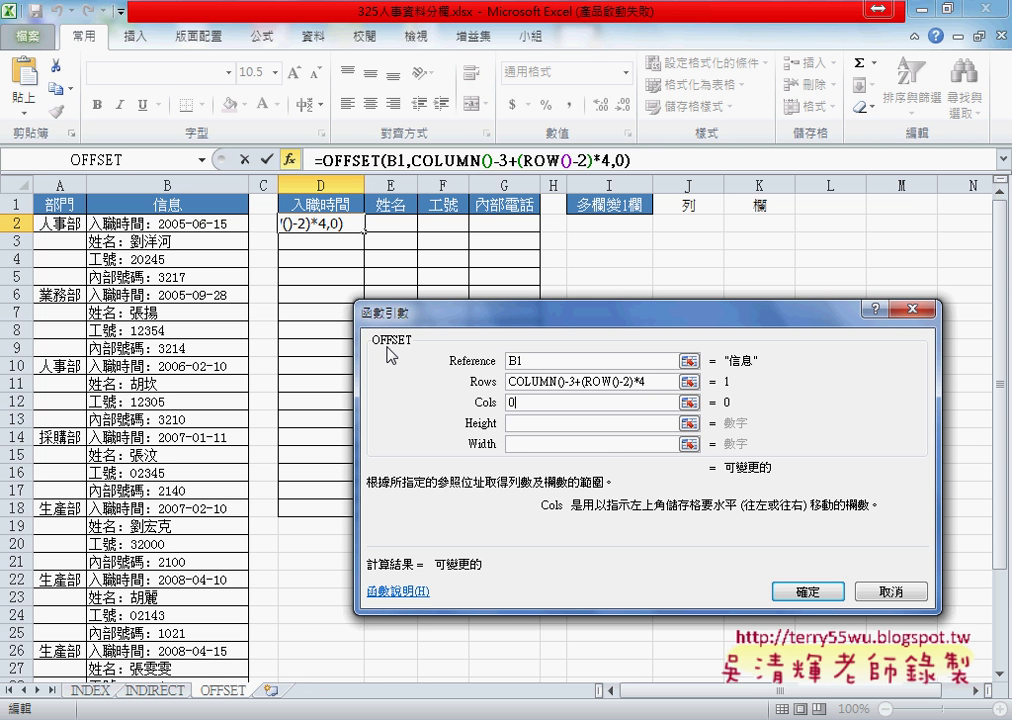
{"action": "left_click", "coordinate": [820, 592]}
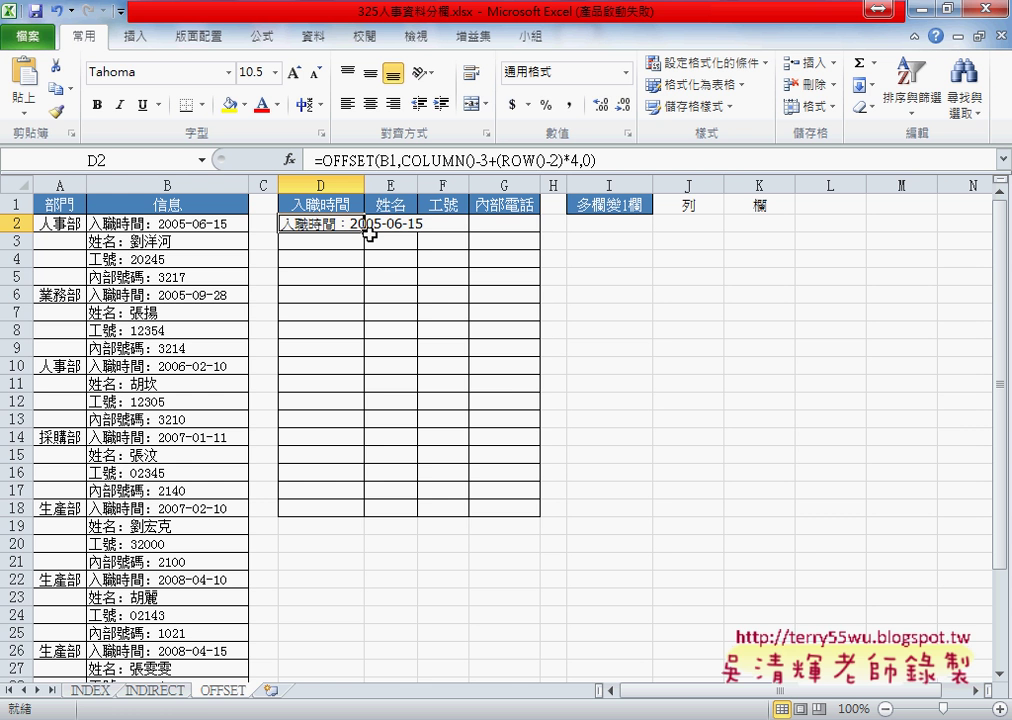
Step: Make the reference $B$1 in D2 and fill the formula across and down to G9
{"action": "left_click_drag", "start_coordinate": [364, 232], "coordinate": [520, 230]}
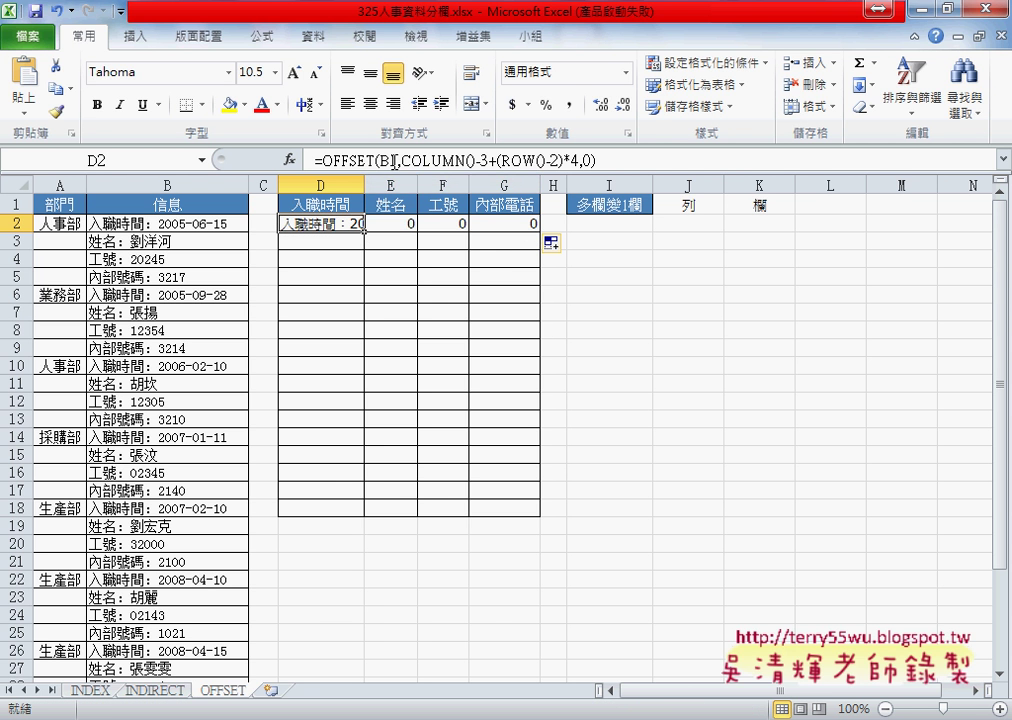
{"action": "left_click", "coordinate": [443, 160]}
{"action": "key", "text": "F4"}
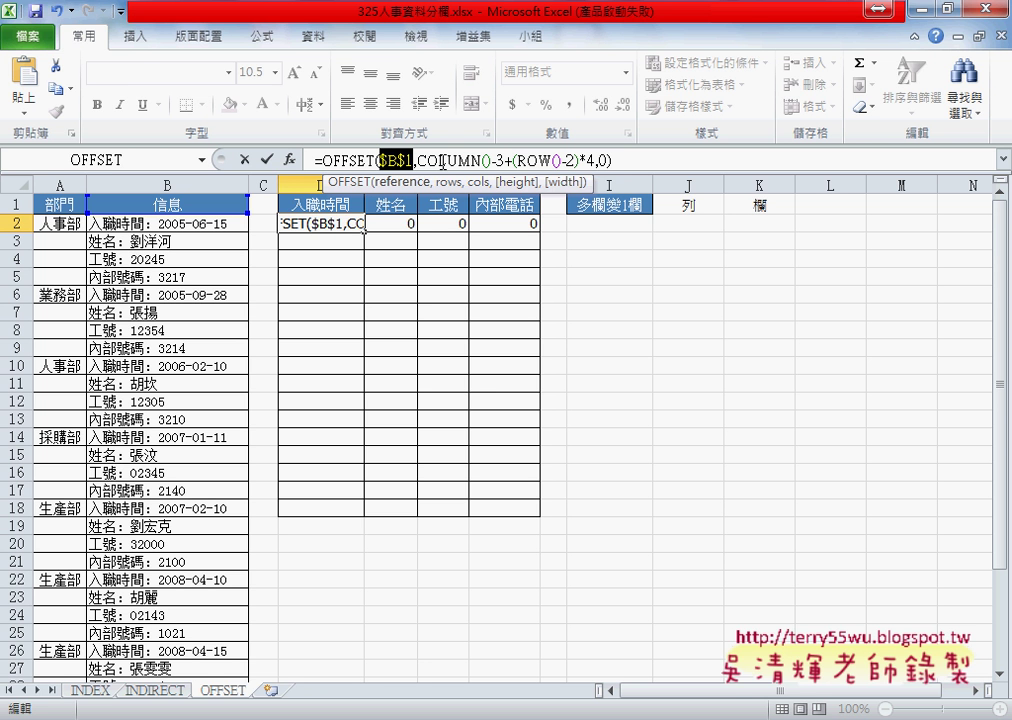
{"action": "left_click", "coordinate": [266, 159]}
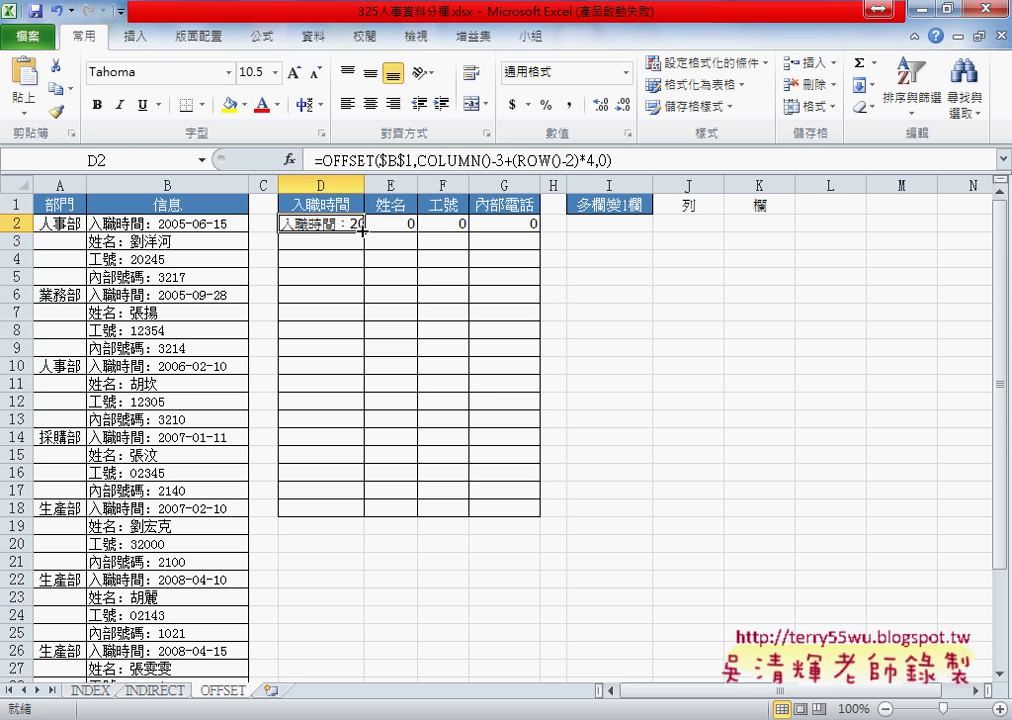
{"action": "mouse_move", "coordinate": [362, 231]}
{"action": "left_mouse_down"}
{"action": "mouse_move", "coordinate": [524, 233]}
{"action": "mouse_move", "coordinate": [541, 373]}
{"action": "mouse_move", "coordinate": [542, 356]}
{"action": "left_mouse_up"}
Step: Autofit columns D, E, F and G to show full dates, names, IDs and extensions
{"action": "double_click", "coordinate": [364, 182]}
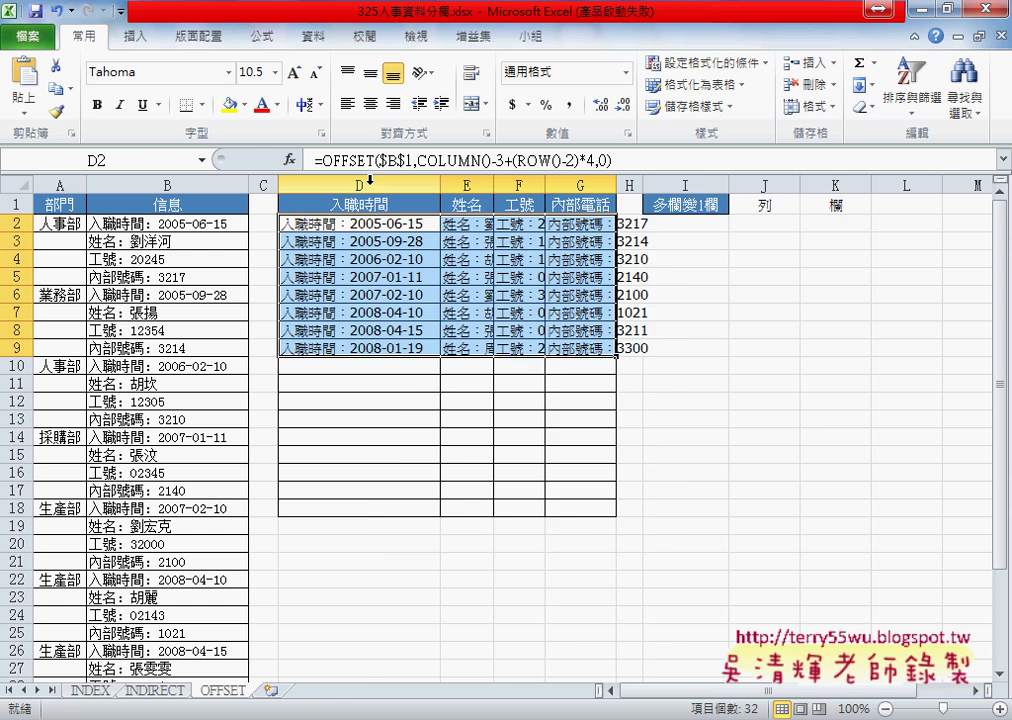
{"action": "double_click", "coordinate": [493, 182]}
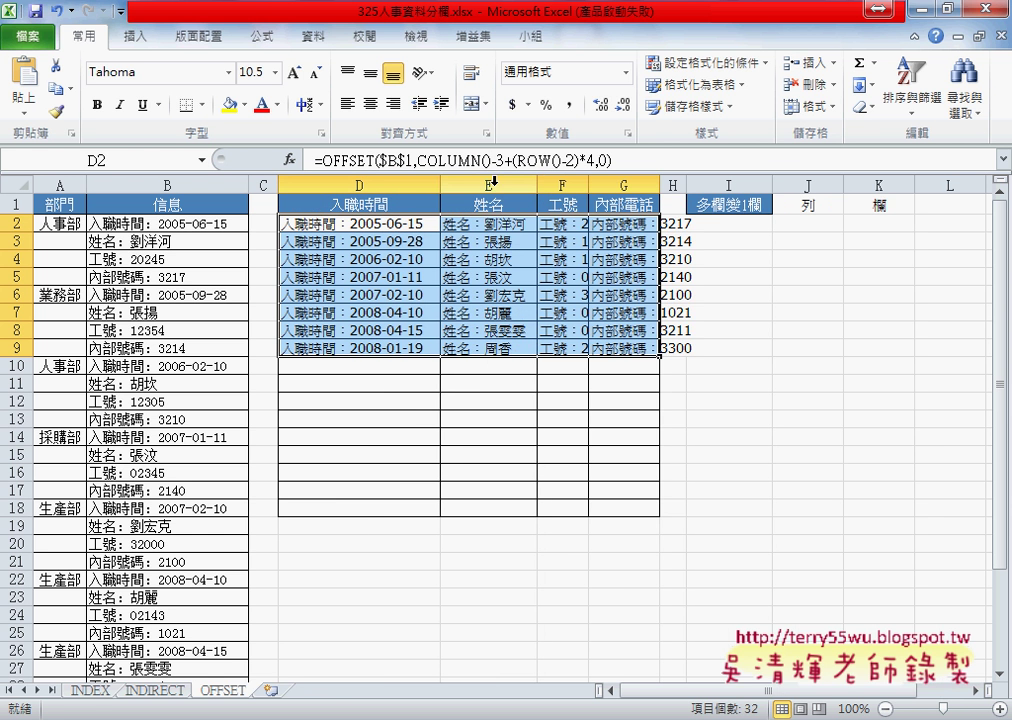
{"action": "double_click", "coordinate": [588, 184]}
{"action": "double_click", "coordinate": [702, 184]}
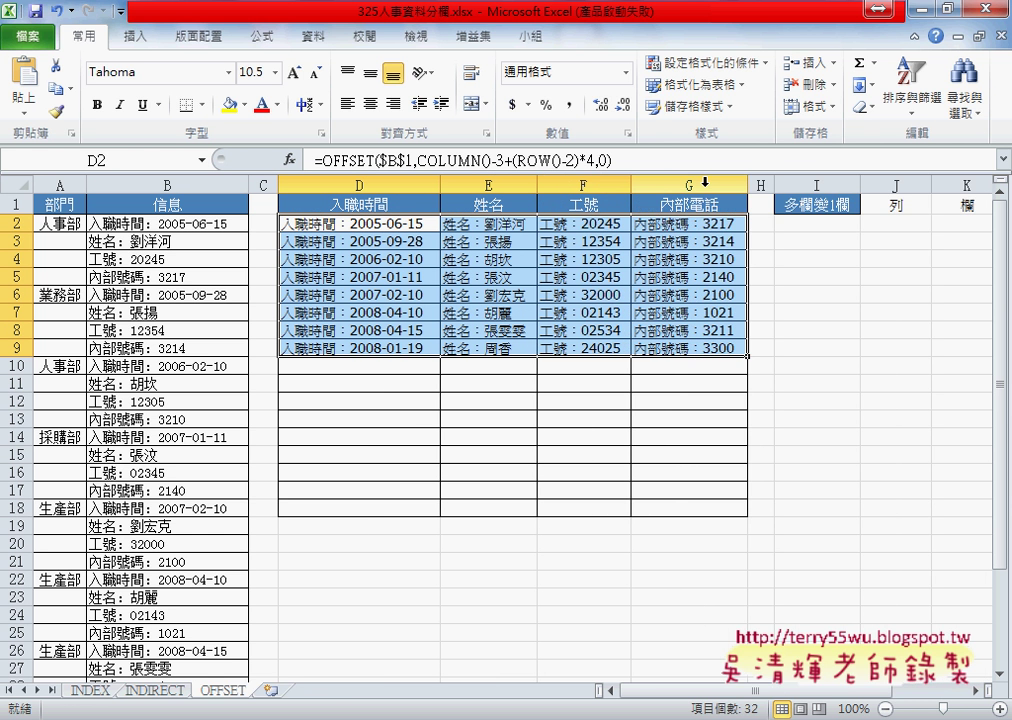
Step: Cut the OFFSET lookup out of D2 and insert REPLACE from the Text category
{"action": "left_click", "coordinate": [318, 224]}
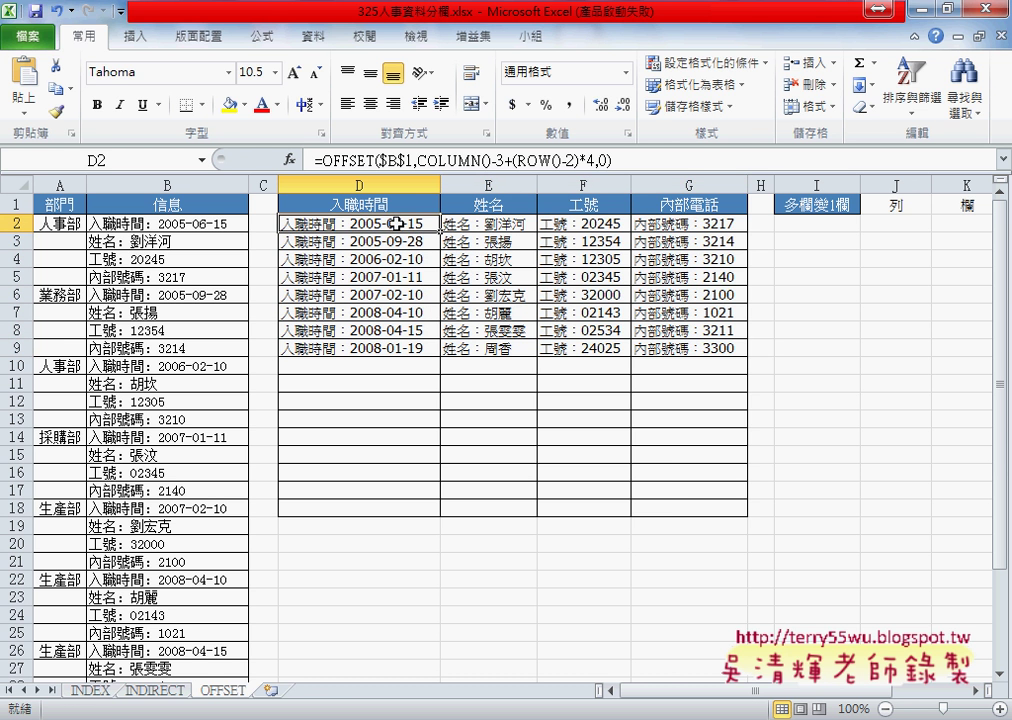
{"action": "left_click_drag", "start_coordinate": [321, 160], "coordinate": [612, 160]}
{"action": "right_click", "coordinate": [766, 162]}
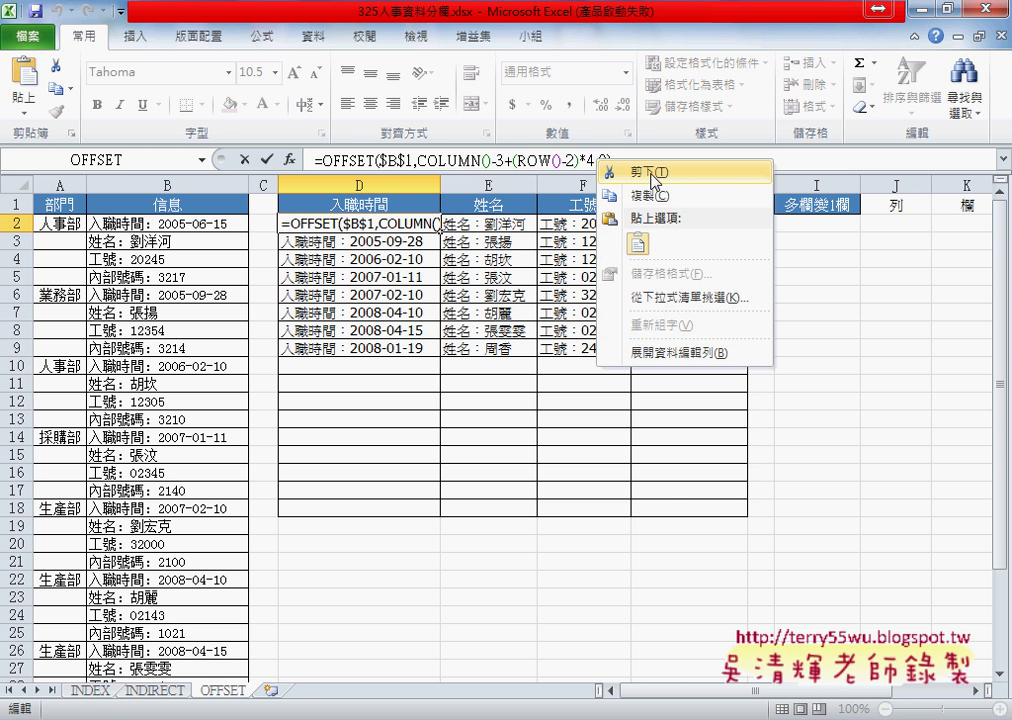
{"action": "left_click", "coordinate": [775, 169]}
{"action": "left_click", "coordinate": [288, 160]}
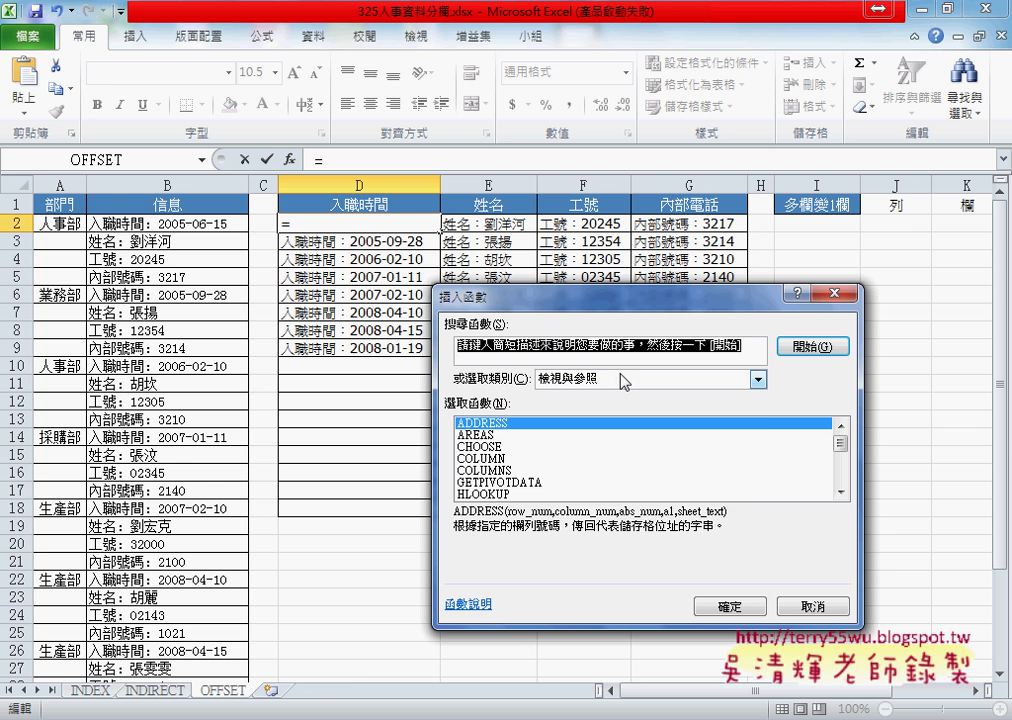
{"action": "left_click", "coordinate": [628, 379]}
{"action": "left_click", "coordinate": [560, 489]}
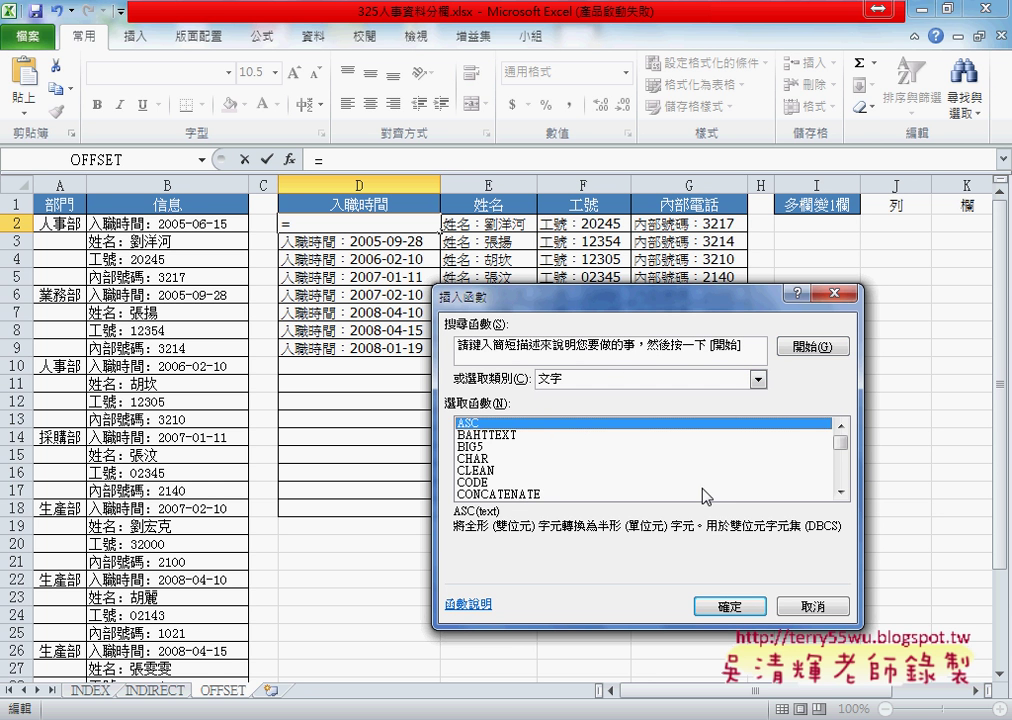
{"action": "left_click", "coordinate": [842, 493]}
{"action": "left_click_drag", "start_coordinate": [842, 493], "coordinate": [842, 493]}
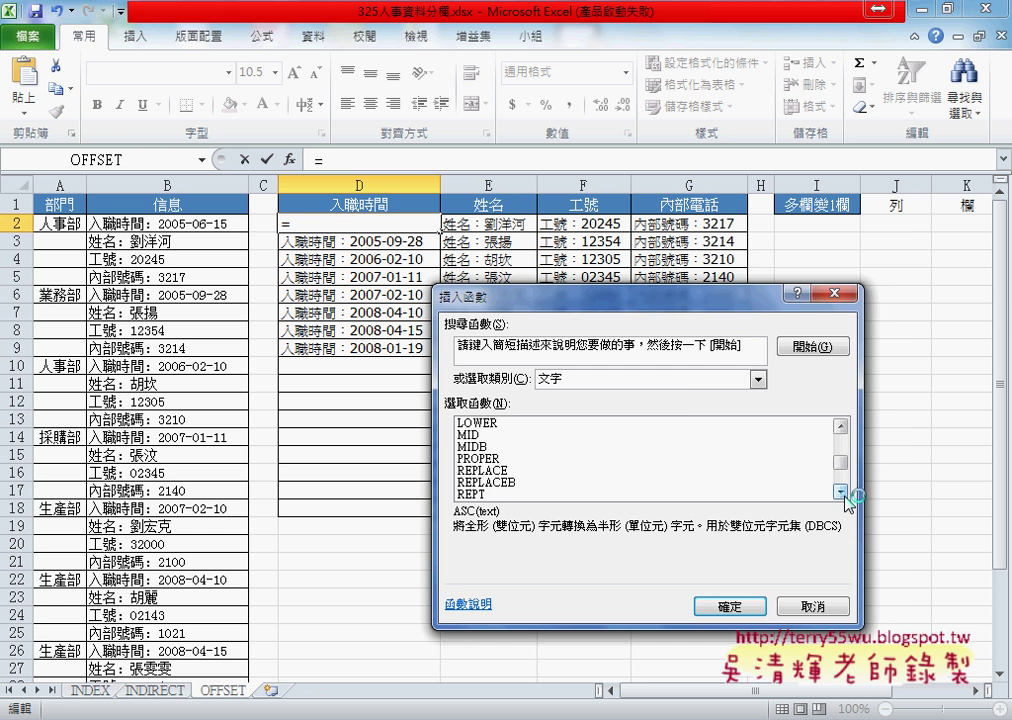
{"action": "double_click", "coordinate": [595, 470]}
Step: Fill REPLACE with the pasted OFFSET lookup, Start_num 1, Num_chars LEN(D$1)+1 and New_text ""
{"action": "right_click", "coordinate": [524, 371]}
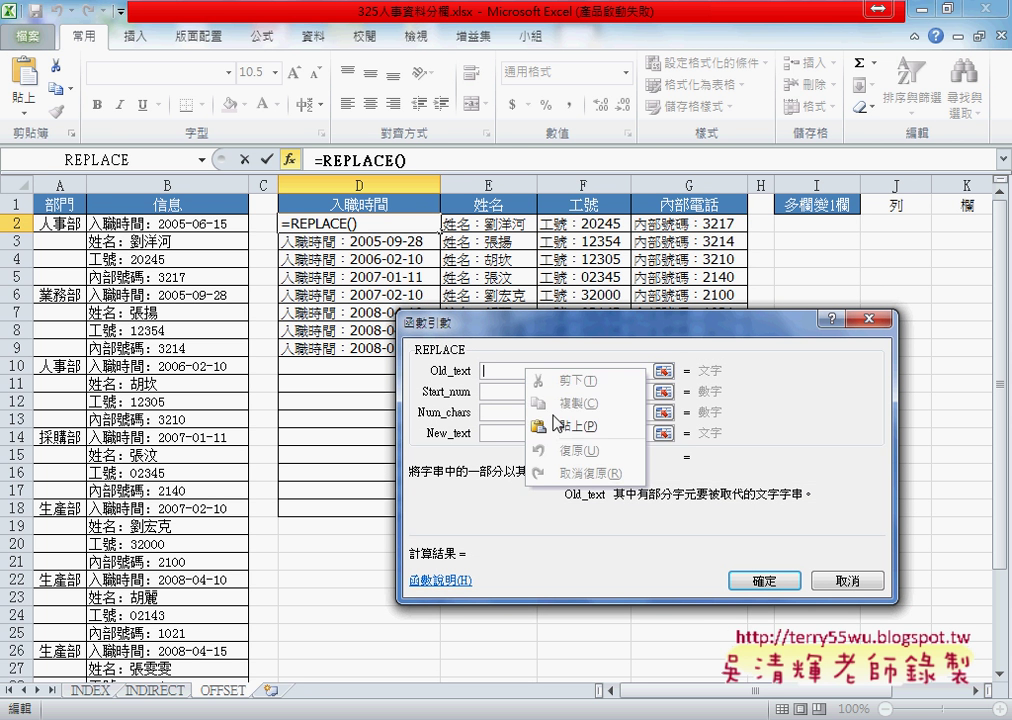
{"action": "left_click", "coordinate": [560, 423]}
{"action": "left_click", "coordinate": [522, 392]}
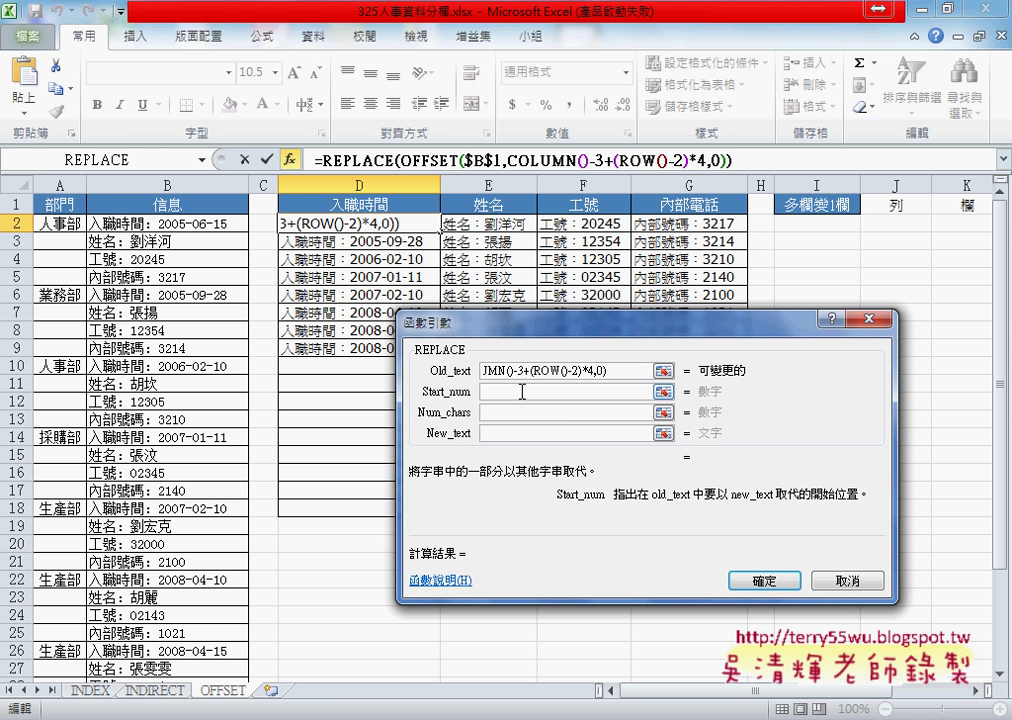
{"action": "type", "text": "1"}
{"action": "left_click", "coordinate": [509, 435]}
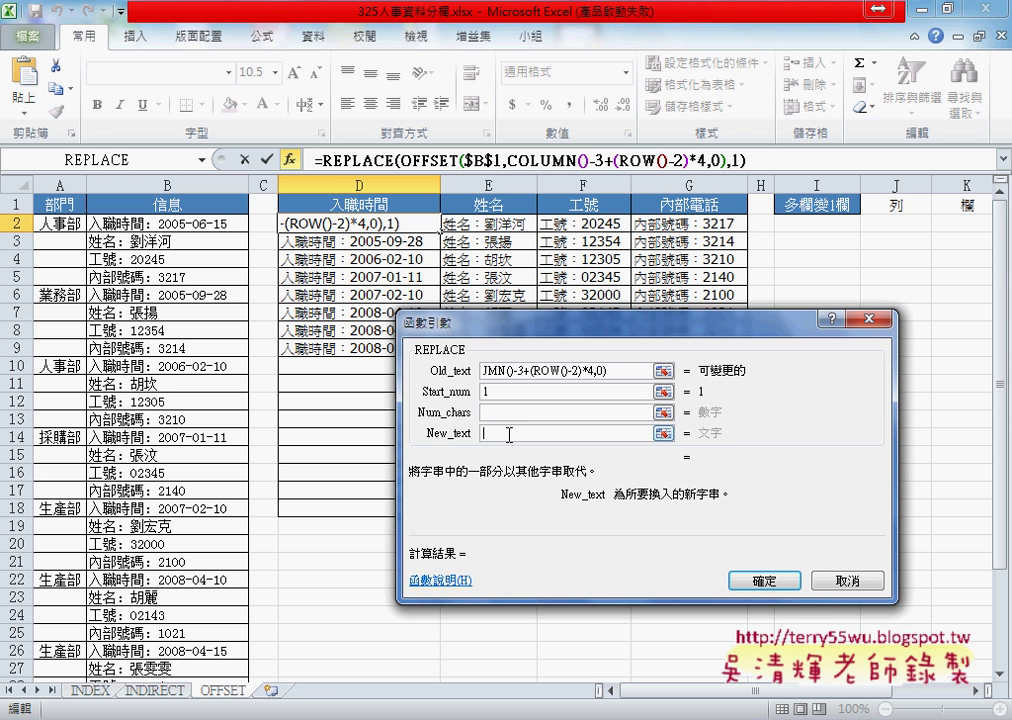
{"action": "type", "text": "\"\""}
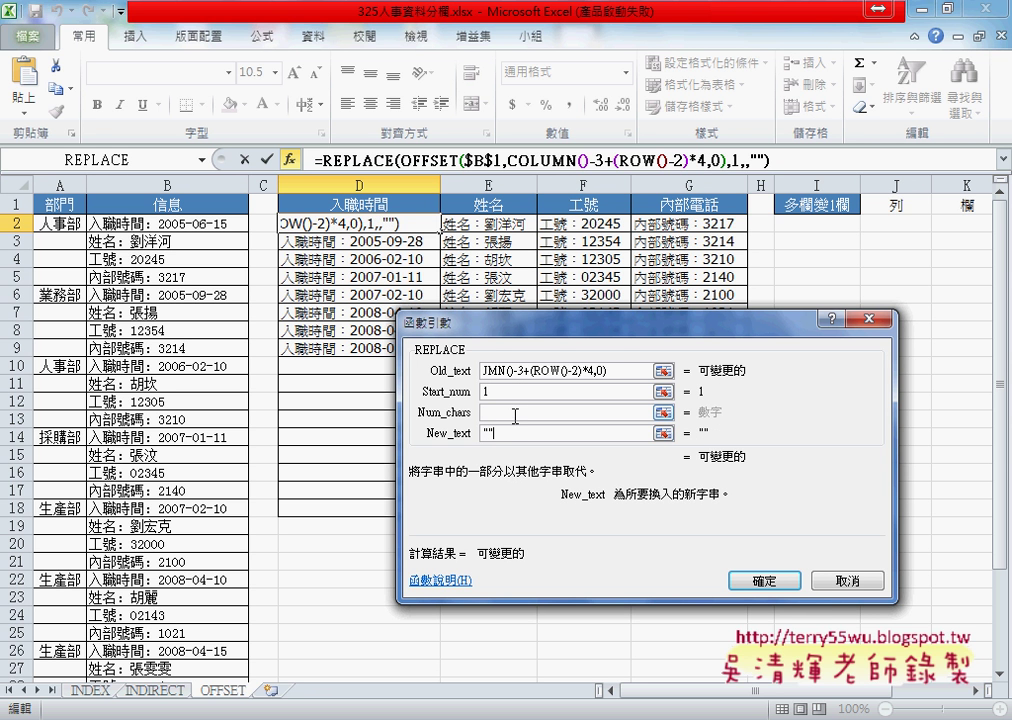
{"action": "left_click", "coordinate": [515, 413]}
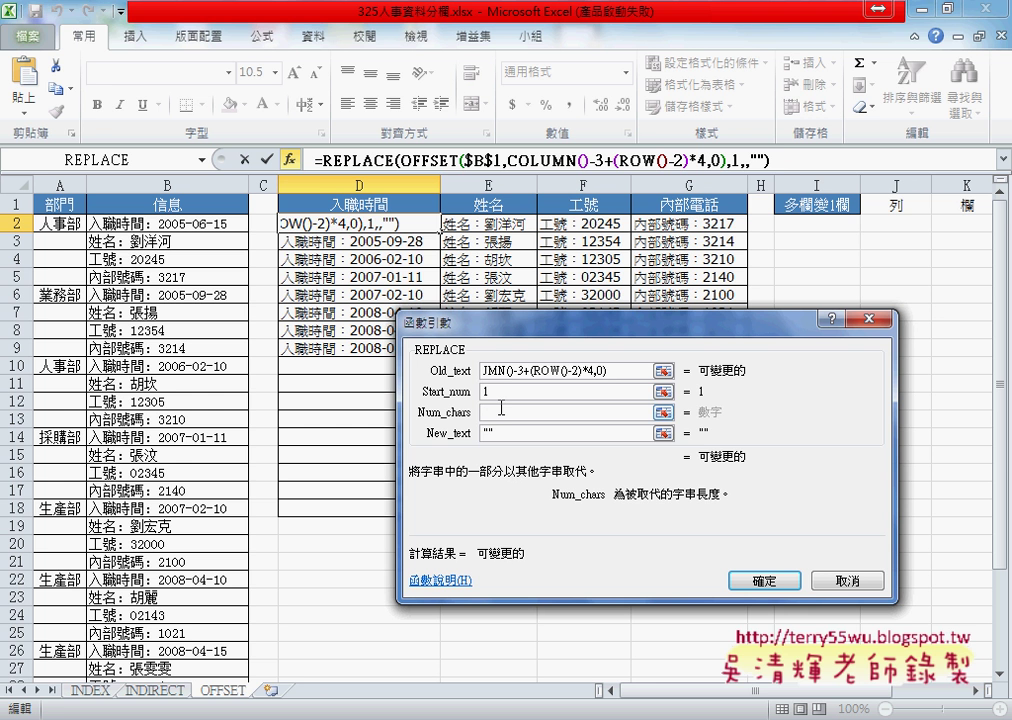
{"action": "type", "text": "len"}
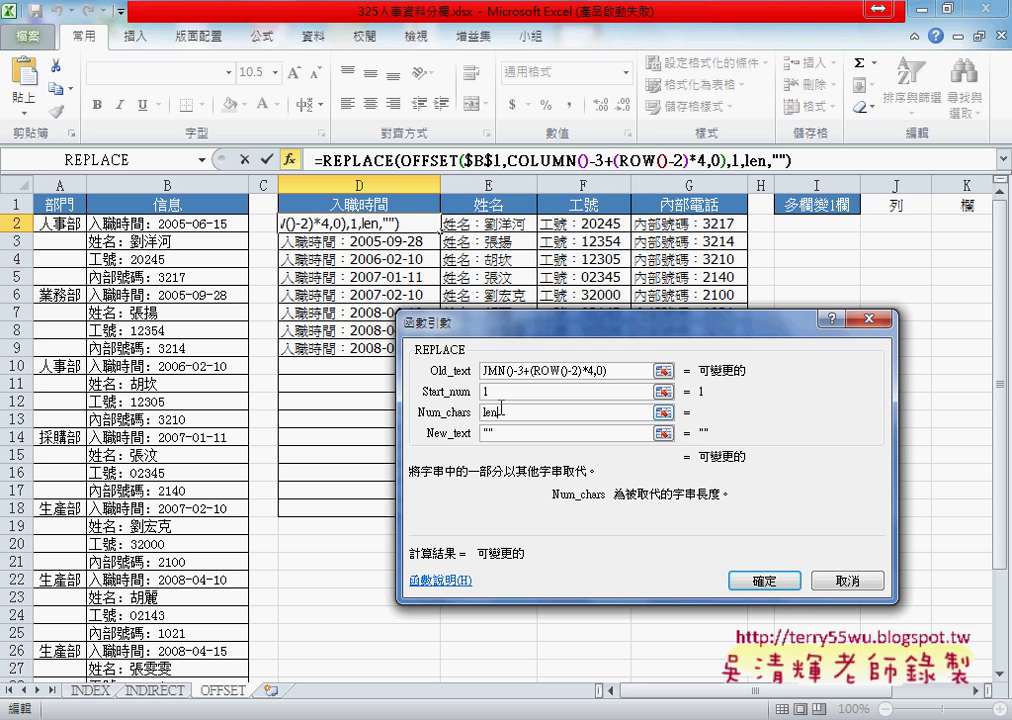
{"action": "type", "text": "("}
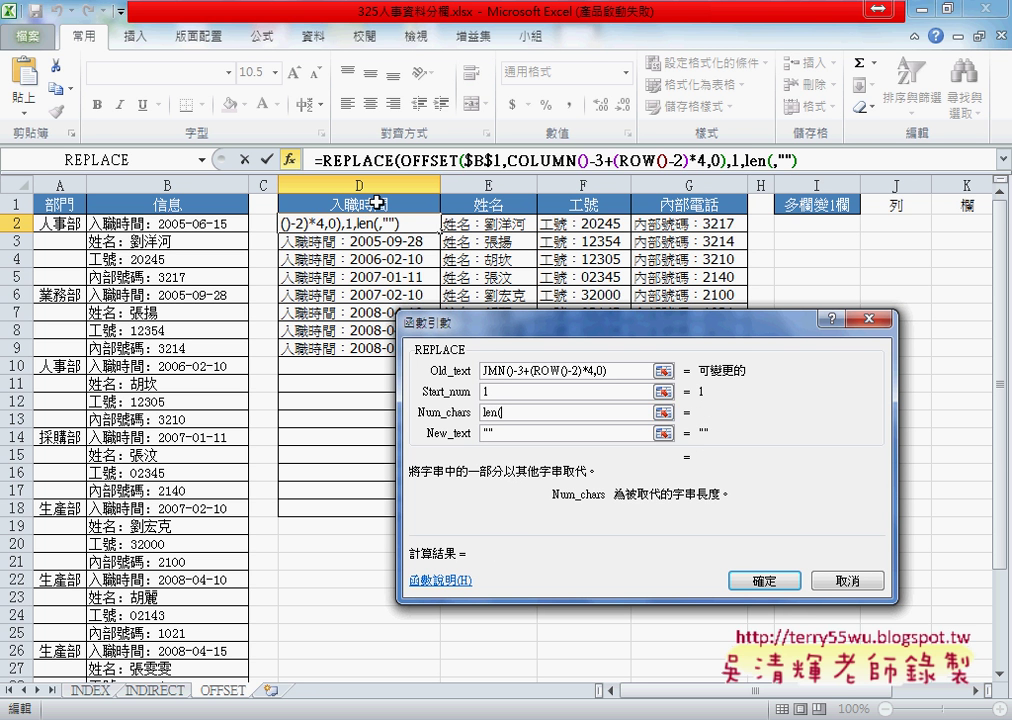
{"action": "left_click", "coordinate": [376, 203]}
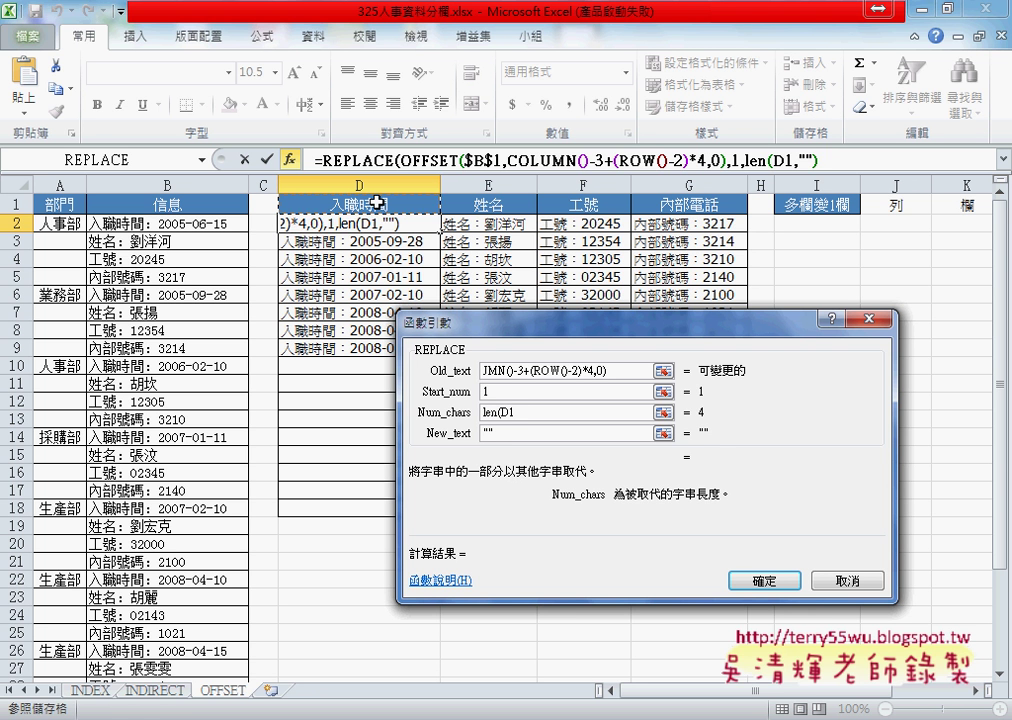
{"action": "type", "text": ")+1"}
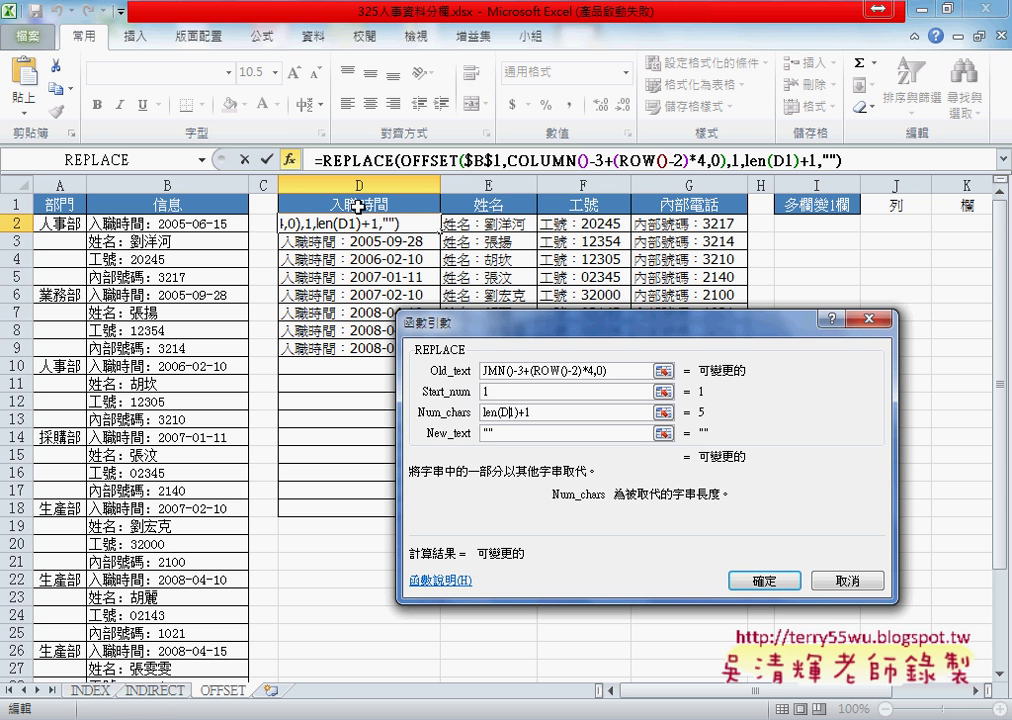
{"action": "type", "text": "$"}
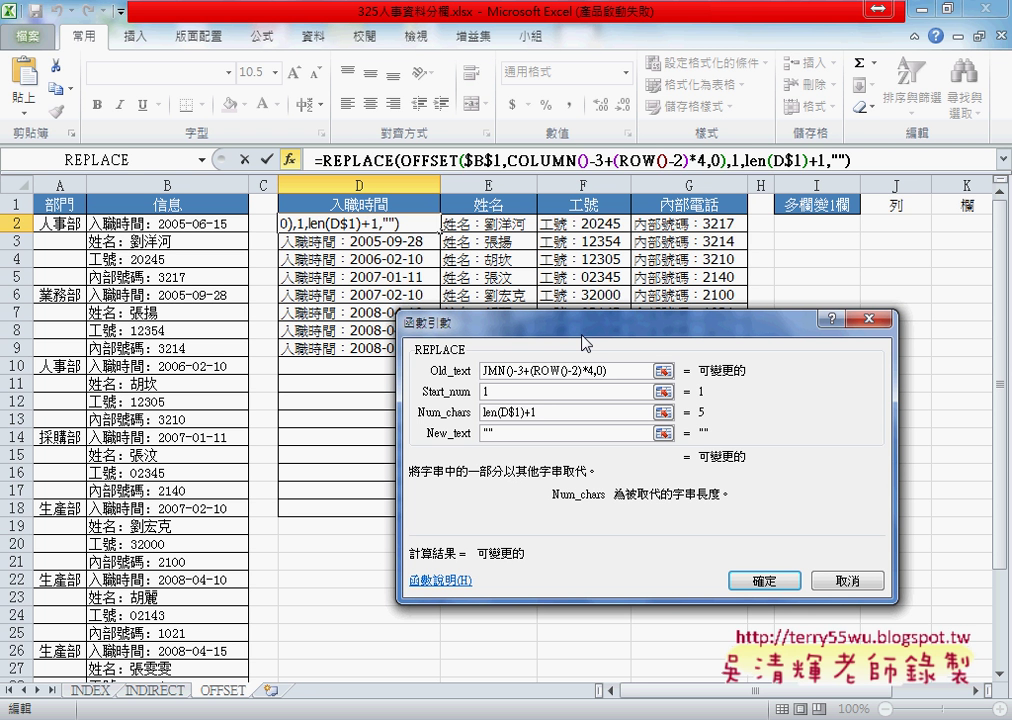
{"action": "left_click", "coordinate": [451, 437]}
Step: Confirm the REPLACE formula, fill it through D2:G9, and autofit columns D to G
{"action": "left_click", "coordinate": [764, 581]}
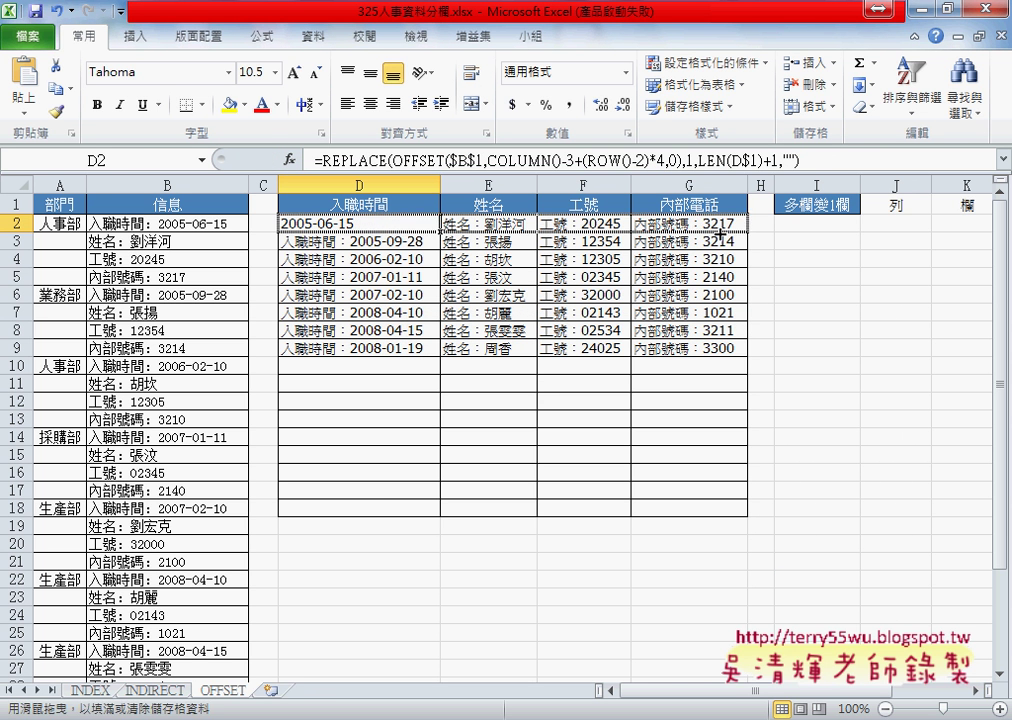
{"action": "mouse_move", "coordinate": [446, 230]}
{"action": "left_mouse_down"}
{"action": "mouse_move", "coordinate": [746, 234]}
{"action": "mouse_move", "coordinate": [750, 352]}
{"action": "left_mouse_up"}
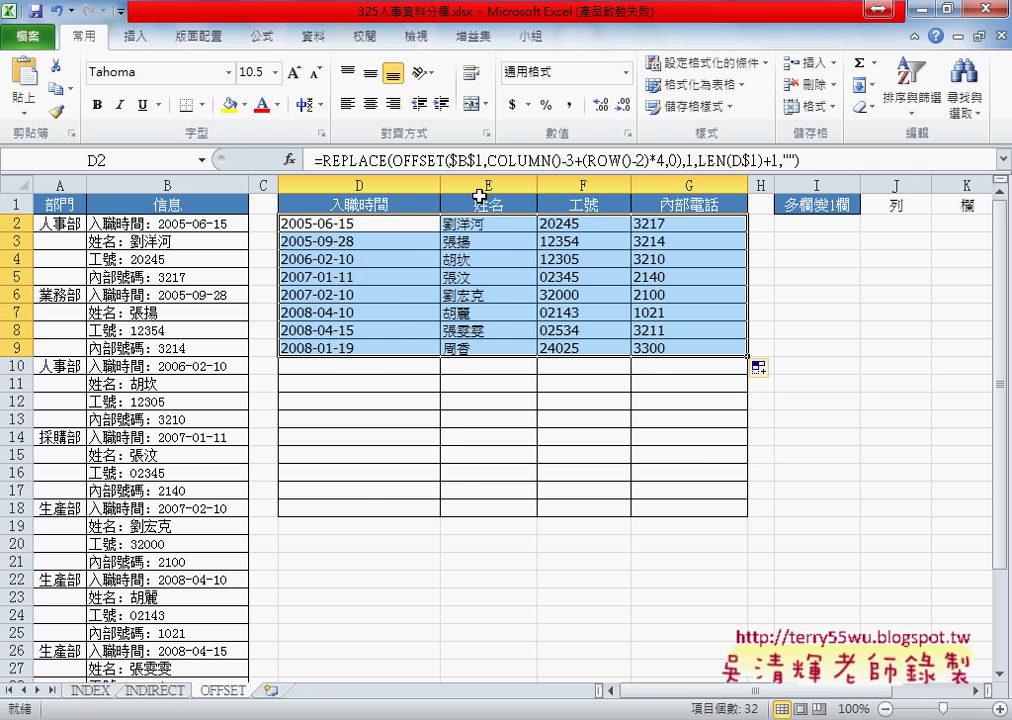
{"action": "double_click", "coordinate": [440, 188]}
{"action": "double_click", "coordinate": [462, 188]}
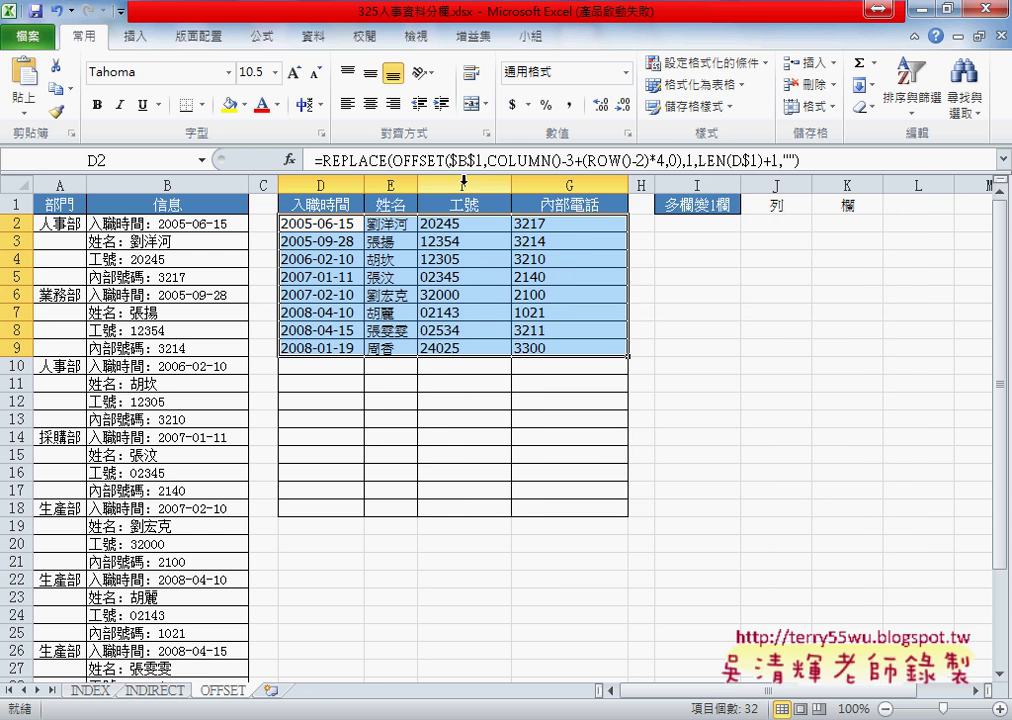
{"action": "double_click", "coordinate": [510, 188]}
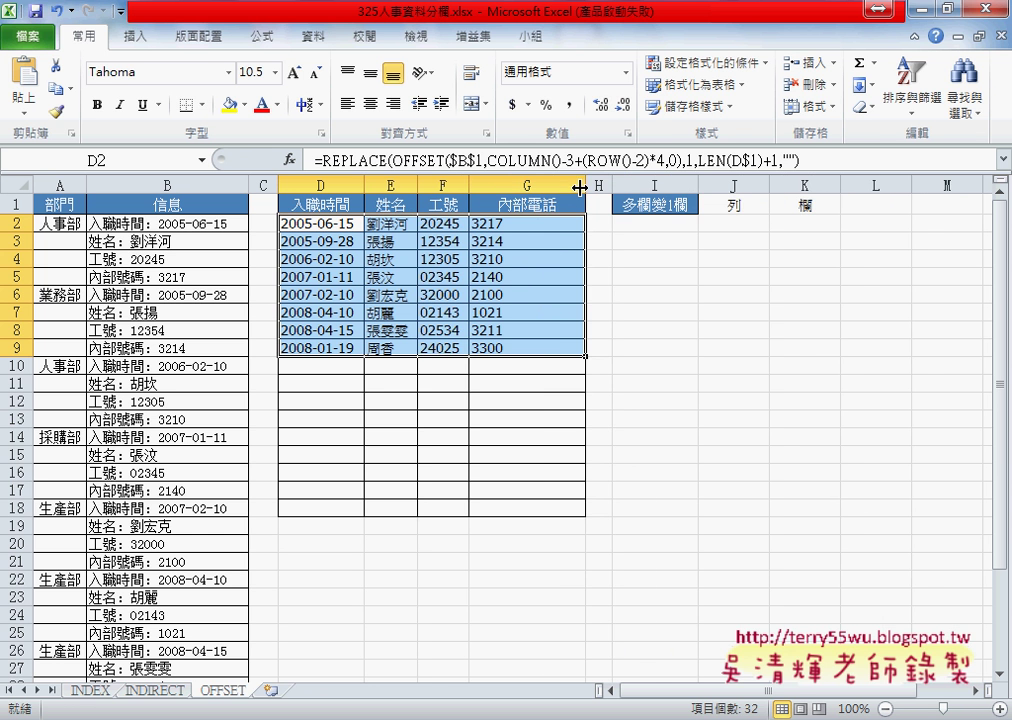
{"action": "double_click", "coordinate": [586, 188]}
{"action": "left_click_drag", "start_coordinate": [320, 185], "coordinate": [505, 185]}
{"action": "left_click", "coordinate": [812, 106]}
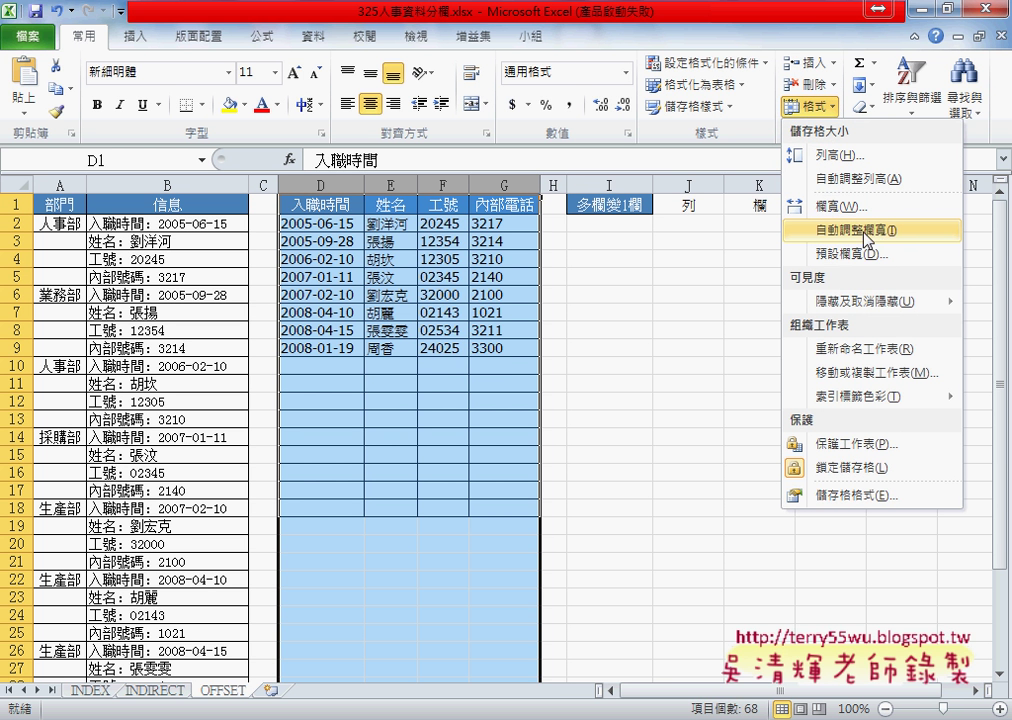
Step: Check D2's REPLACE(OFFSET) formula and Ctrl-drag the OFFSET tab to create OFFSET (2)
{"action": "left_click", "coordinate": [591, 291]}
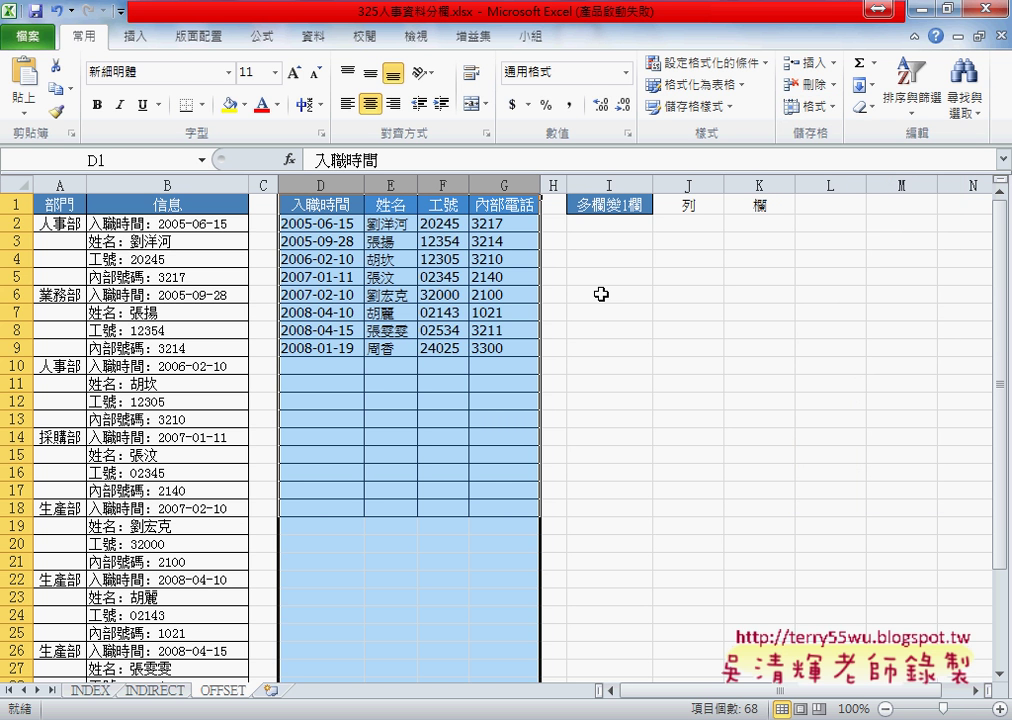
{"action": "left_click", "coordinate": [600, 294]}
{"action": "left_click", "coordinate": [318, 222]}
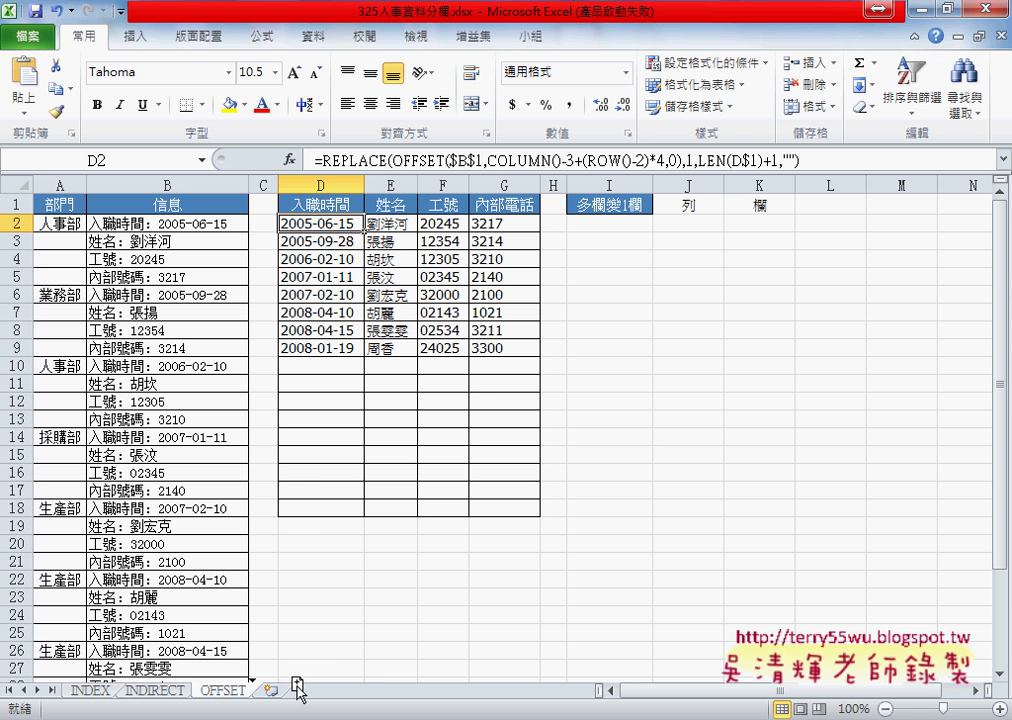
{"action": "left_click_drag", "start_coordinate": [297, 688], "coordinate": [295, 690]}
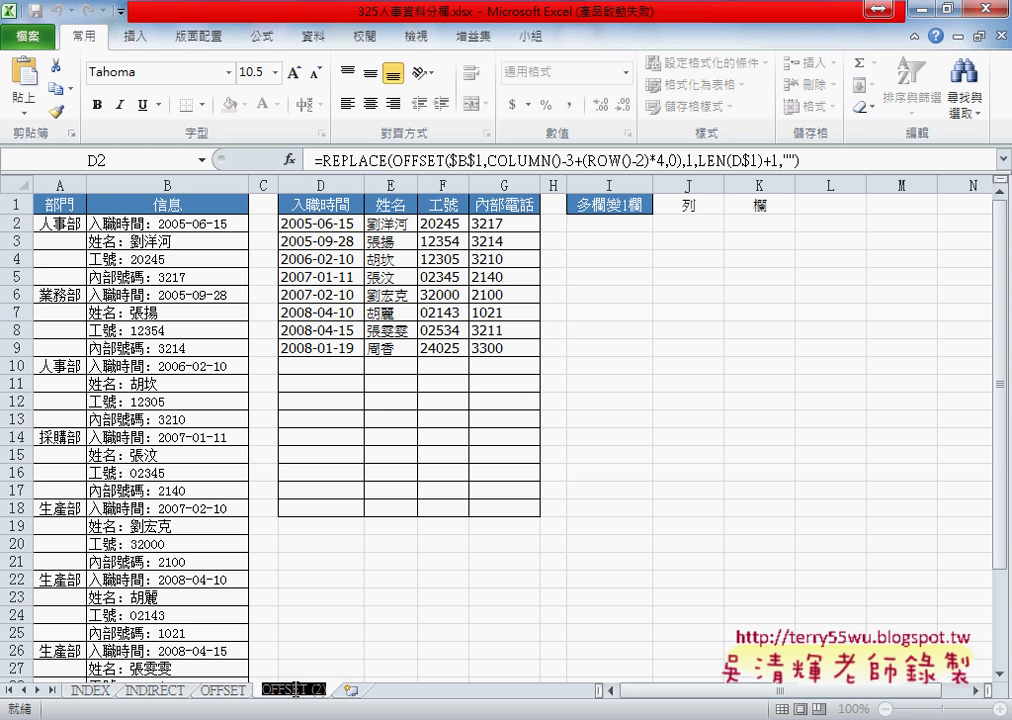
Step: Name the copied sheet VBA
{"action": "type", "text": "VBA"}
{"action": "key", "text": "Return"}
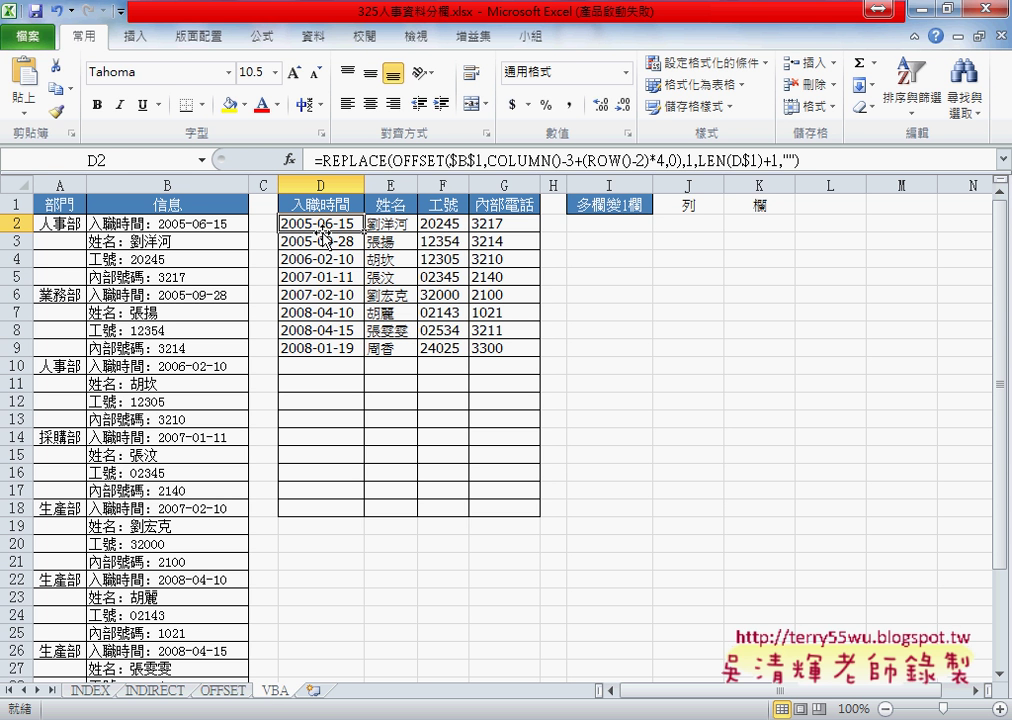
Step: Clear D2:G9 and turn on the Developer tab via Options > Customize Ribbon
{"action": "mouse_move", "coordinate": [322, 224]}
{"action": "left_mouse_down"}
{"action": "mouse_move", "coordinate": [477, 322]}
{"action": "mouse_move", "coordinate": [484, 346]}
{"action": "left_mouse_up"}
{"action": "key", "text": "Delete"}
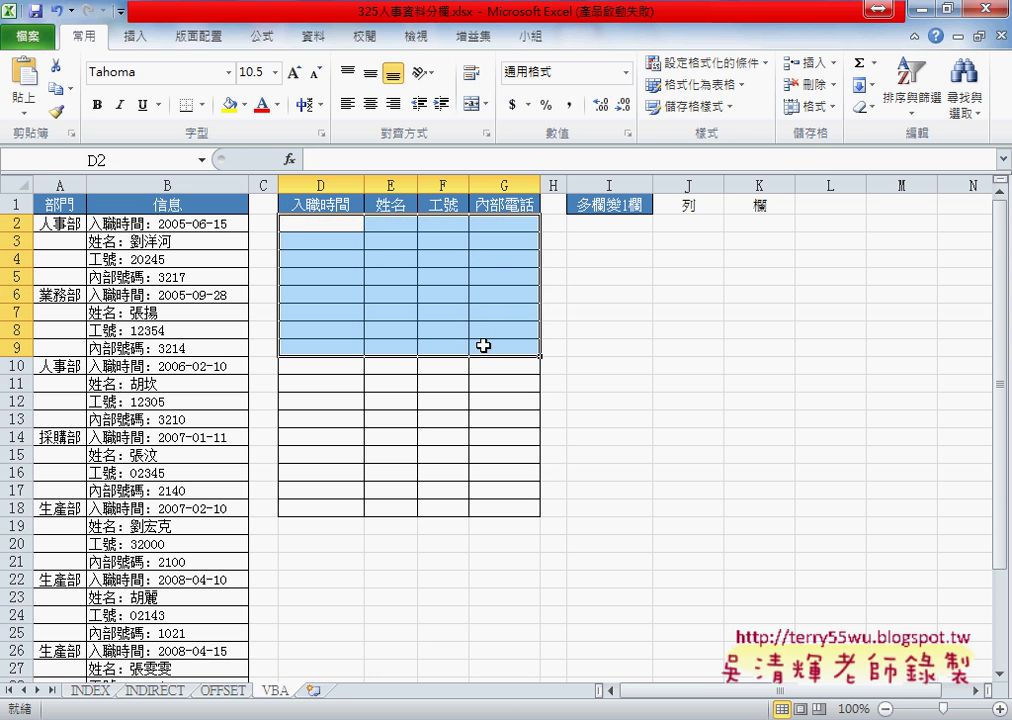
{"action": "left_click", "coordinate": [120, 11]}
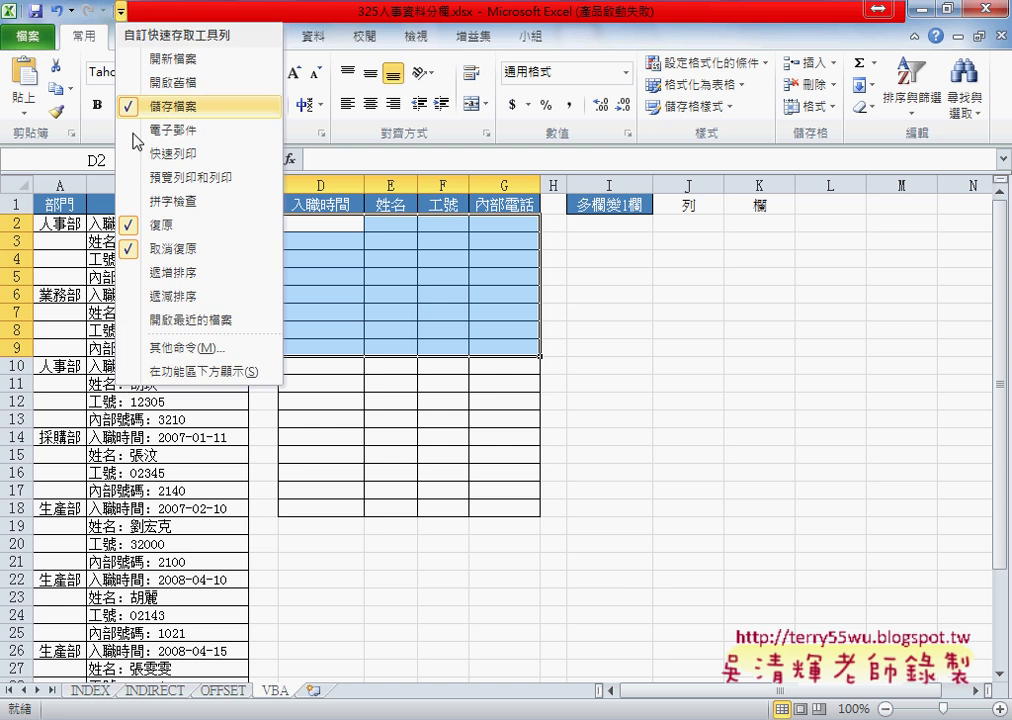
{"action": "left_click", "coordinate": [193, 348]}
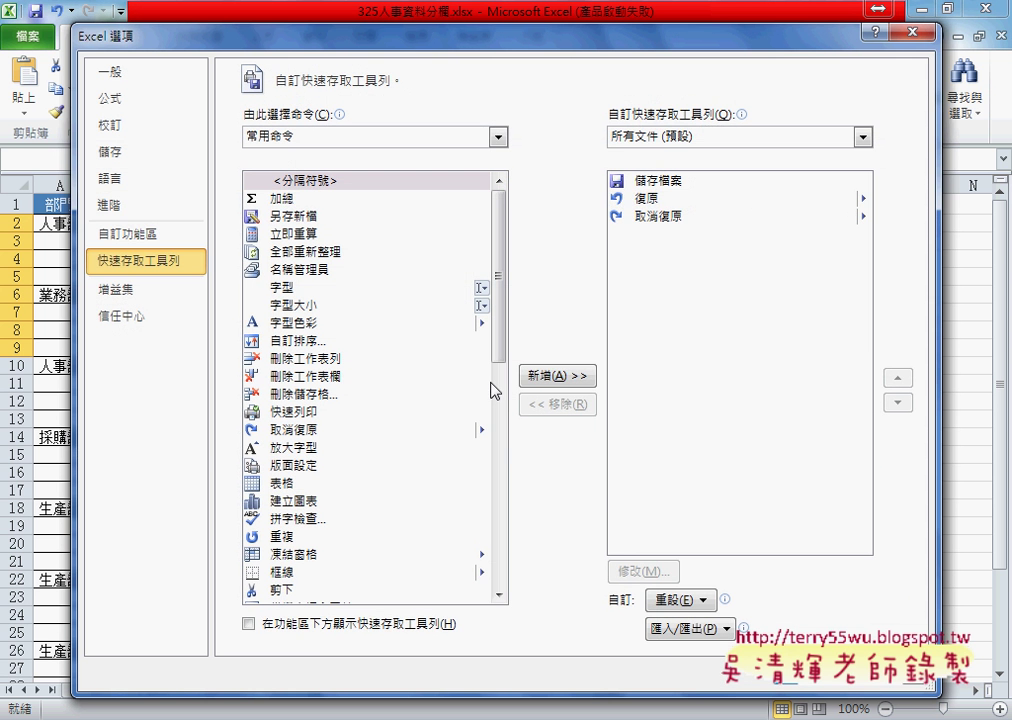
{"action": "left_click", "coordinate": [145, 233]}
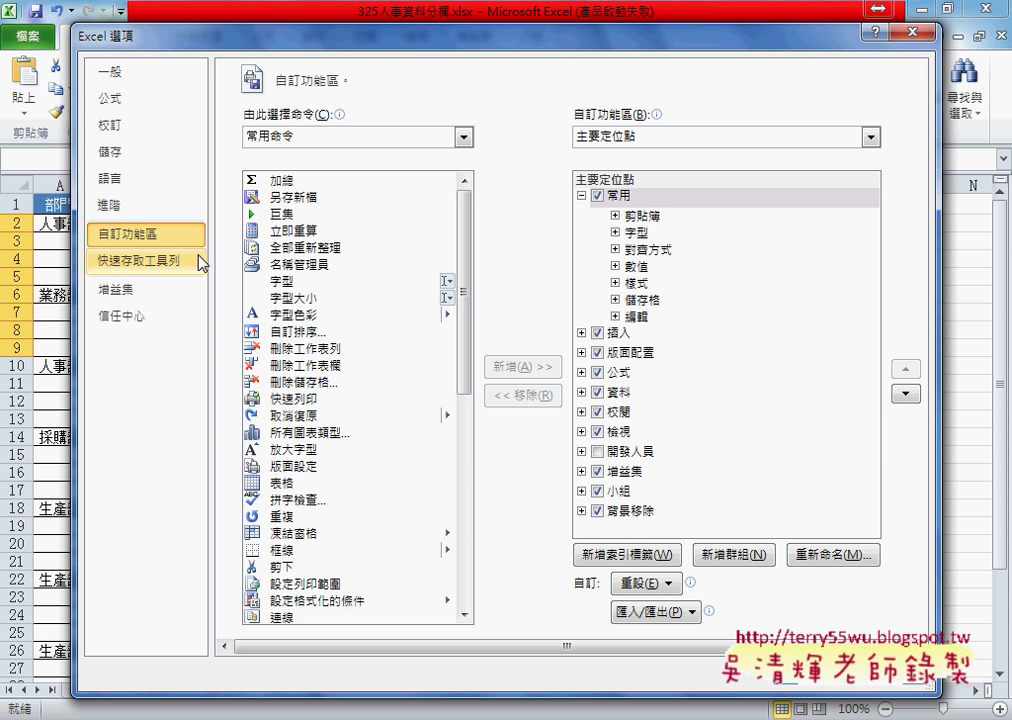
{"action": "left_click", "coordinate": [620, 451]}
{"action": "key", "text": "Return"}
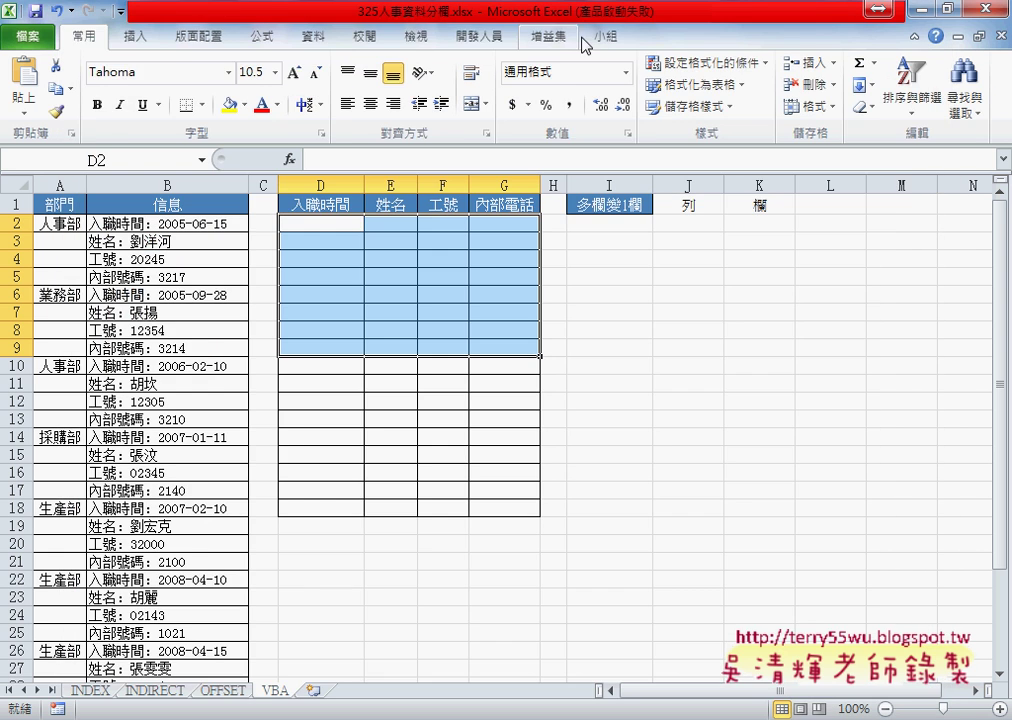
{"action": "left_click", "coordinate": [482, 40]}
Step: Insert a blank Module1 into the workbook's VBA project and resize the editor window
{"action": "left_click", "coordinate": [36, 95]}
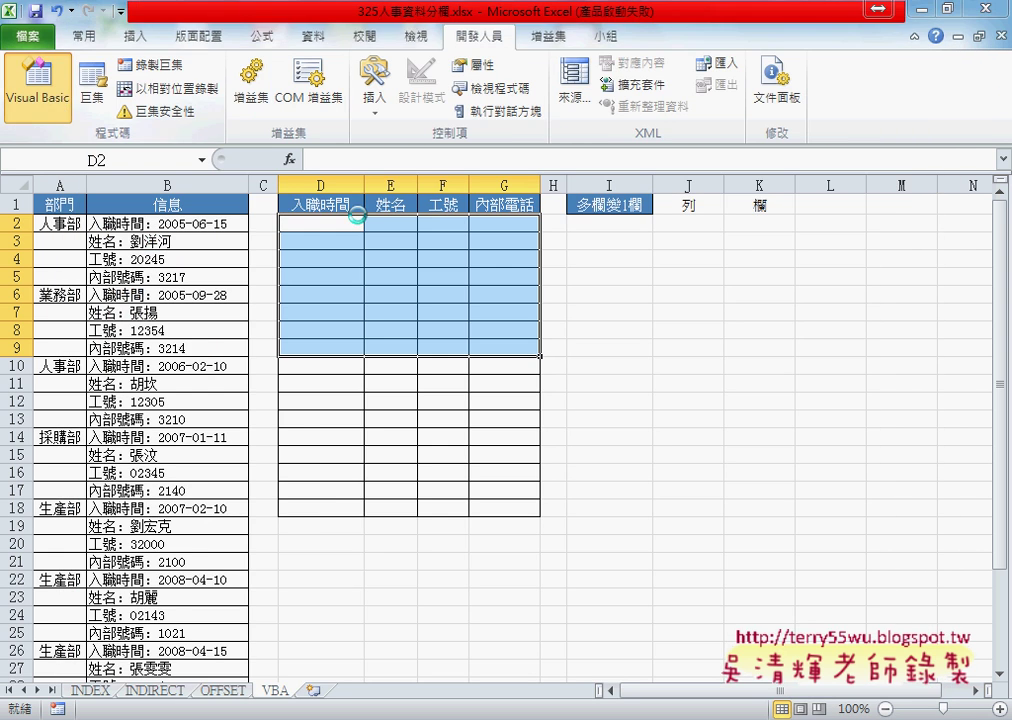
{"action": "double_click", "coordinate": [282, 18]}
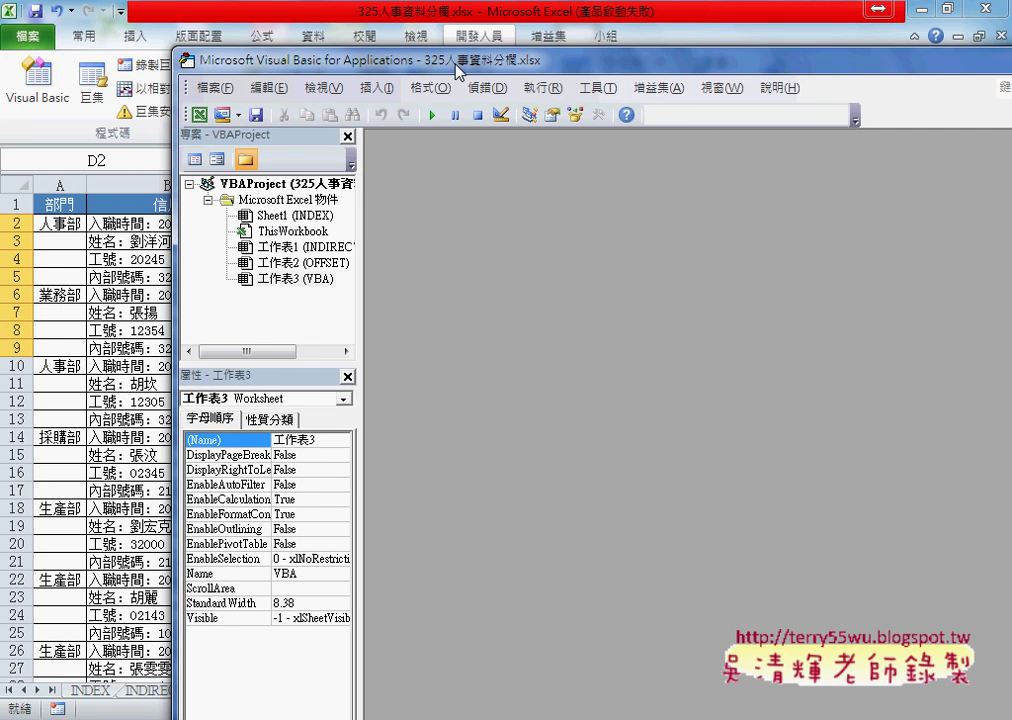
{"action": "right_click", "coordinate": [282, 230]}
{"action": "left_click", "coordinate": [422, 264]}
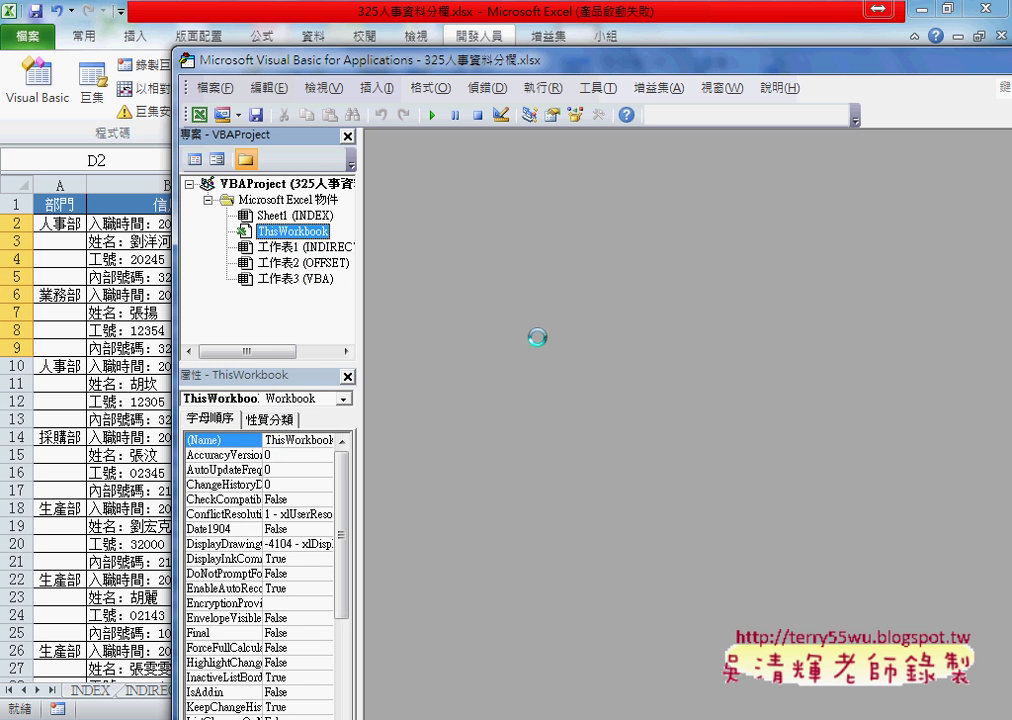
{"action": "double_click", "coordinate": [553, 172]}
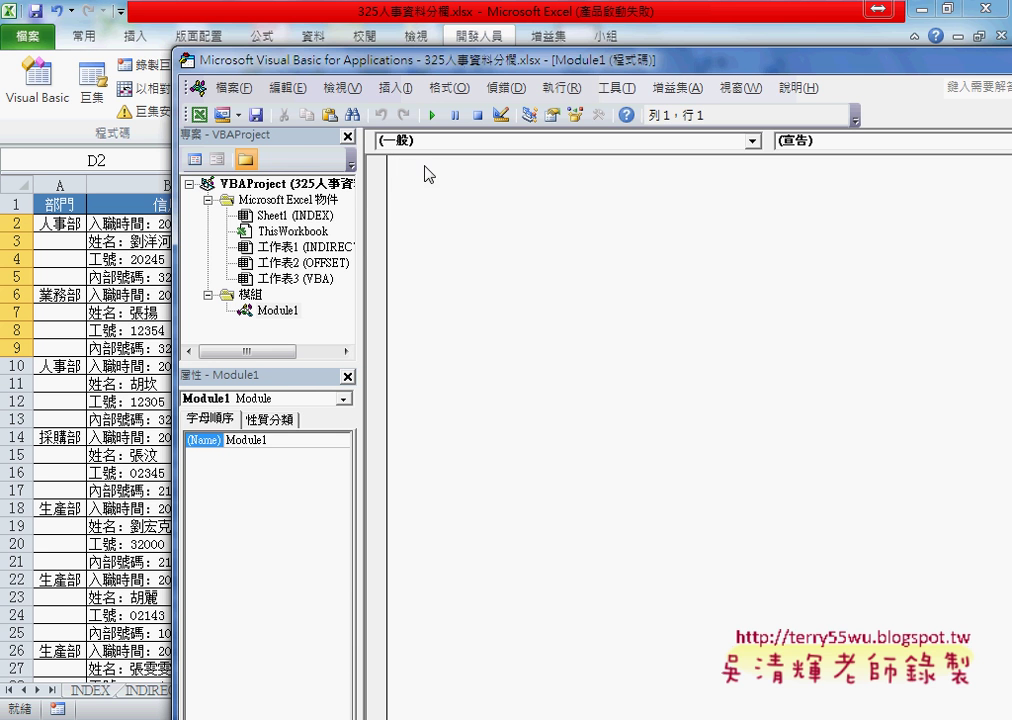
{"action": "mouse_move", "coordinate": [452, 47]}
{"action": "left_mouse_down"}
{"action": "mouse_move", "coordinate": [452, 118]}
{"action": "mouse_move", "coordinate": [396, 57]}
{"action": "left_mouse_up"}
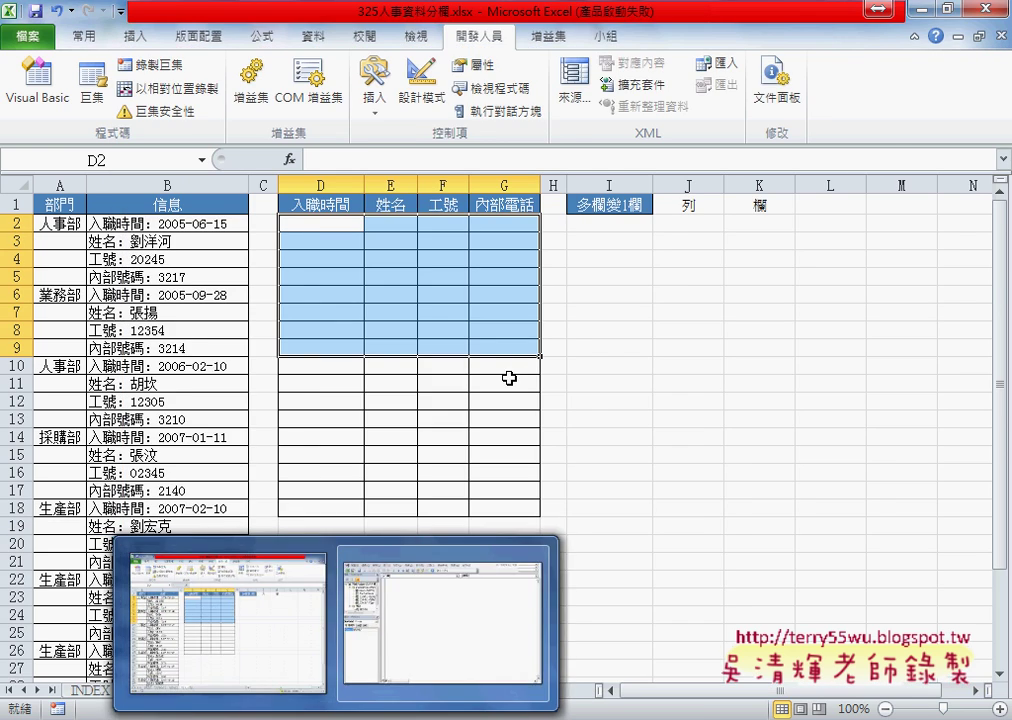
Step: Copy the VBA subs from 人事資料_Range輸出 through 清除 in the Google Docs tutorial
{"action": "left_click", "coordinate": [226, 607]}
{"action": "key", "text": "alt+Tab"}
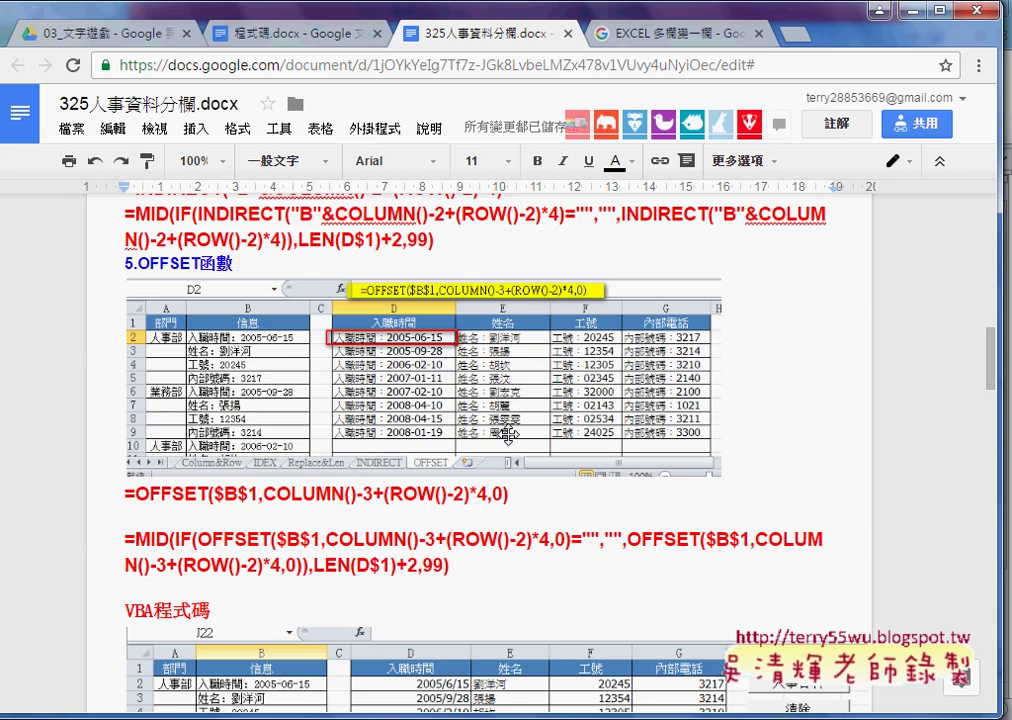
{"action": "scroll", "coordinate": [509, 434], "scroll_direction": "down", "scroll_amount": 1}
{"action": "scroll", "coordinate": [509, 434], "scroll_direction": "down", "scroll_amount": 3}
{"action": "scroll", "coordinate": [509, 430], "scroll_direction": "down", "scroll_amount": 2}
{"action": "scroll", "coordinate": [509, 427], "scroll_direction": "down", "scroll_amount": 1}
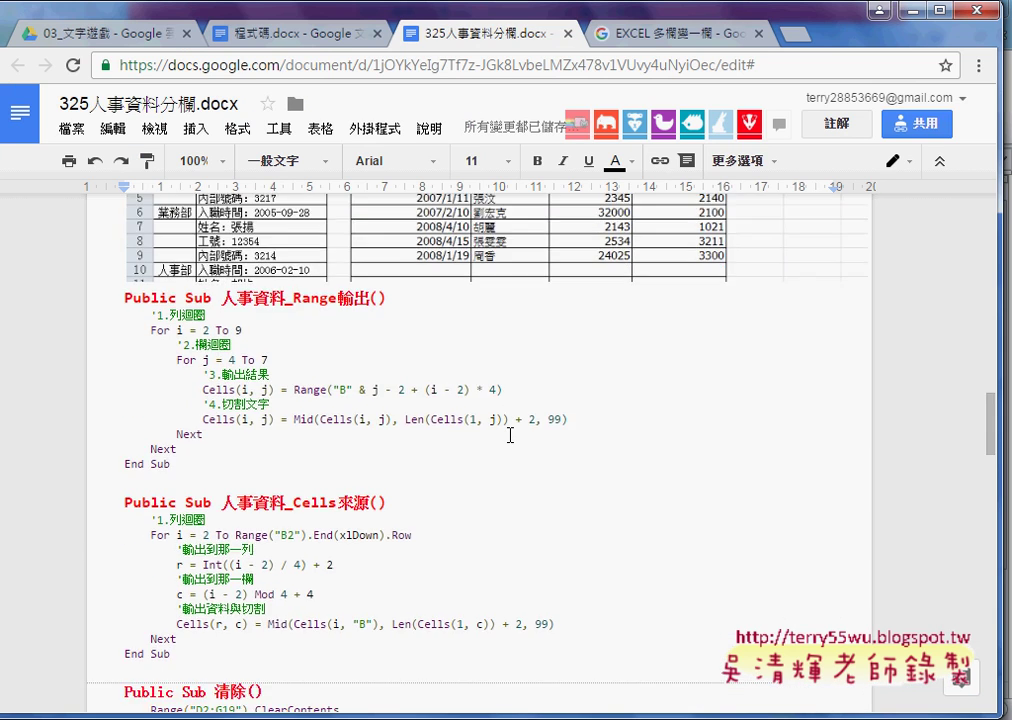
{"action": "scroll", "coordinate": [509, 427], "scroll_direction": "down", "scroll_amount": 1}
{"action": "scroll", "coordinate": [509, 427], "scroll_direction": "up", "scroll_amount": 1}
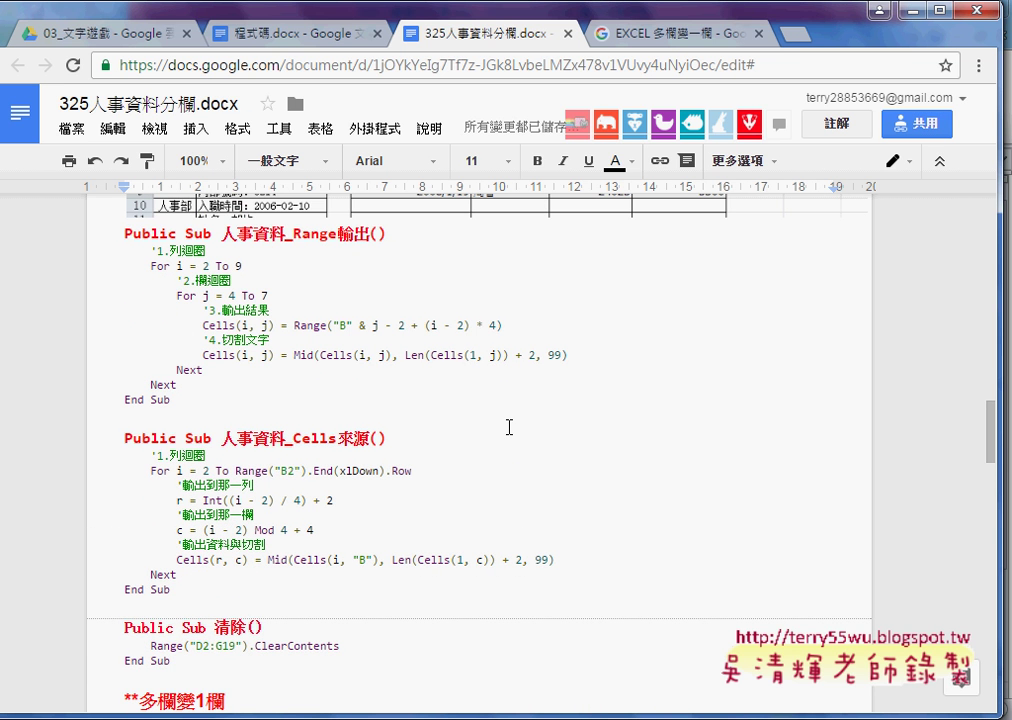
{"action": "mouse_move", "coordinate": [122, 233]}
{"action": "left_mouse_down"}
{"action": "mouse_move", "coordinate": [201, 246]}
{"action": "mouse_move", "coordinate": [199, 471]}
{"action": "left_mouse_up"}
{"action": "scroll", "coordinate": [201, 246], "scroll_direction": "down", "scroll_amount": 3}
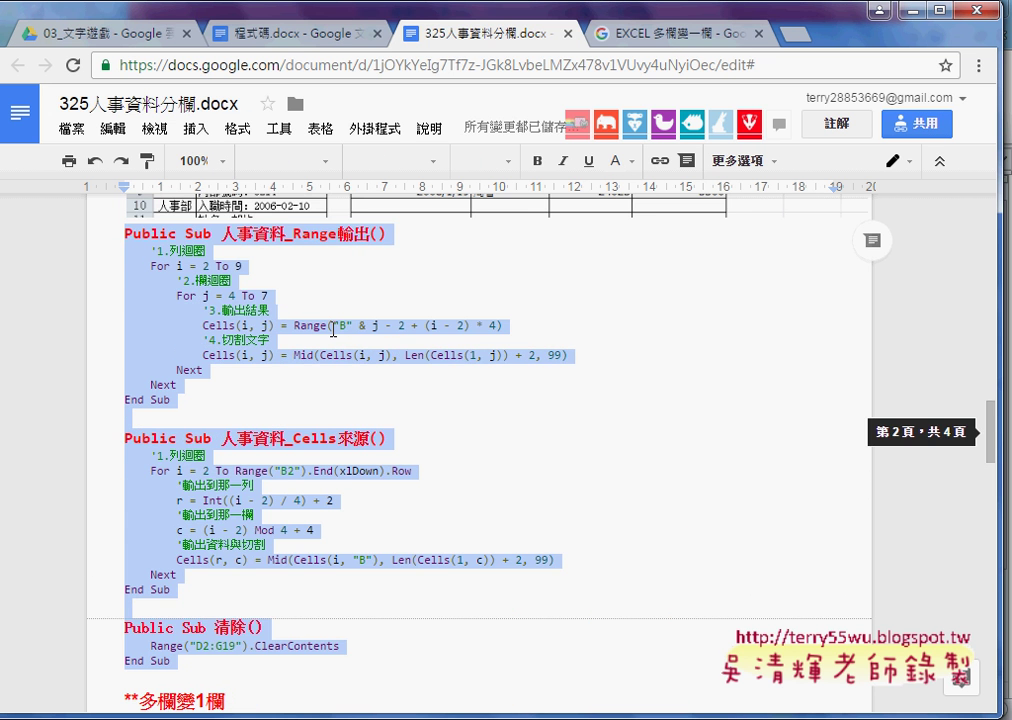
{"action": "scroll", "coordinate": [335, 330], "scroll_direction": "up", "scroll_amount": 2}
{"action": "key", "text": "alt+Tab"}
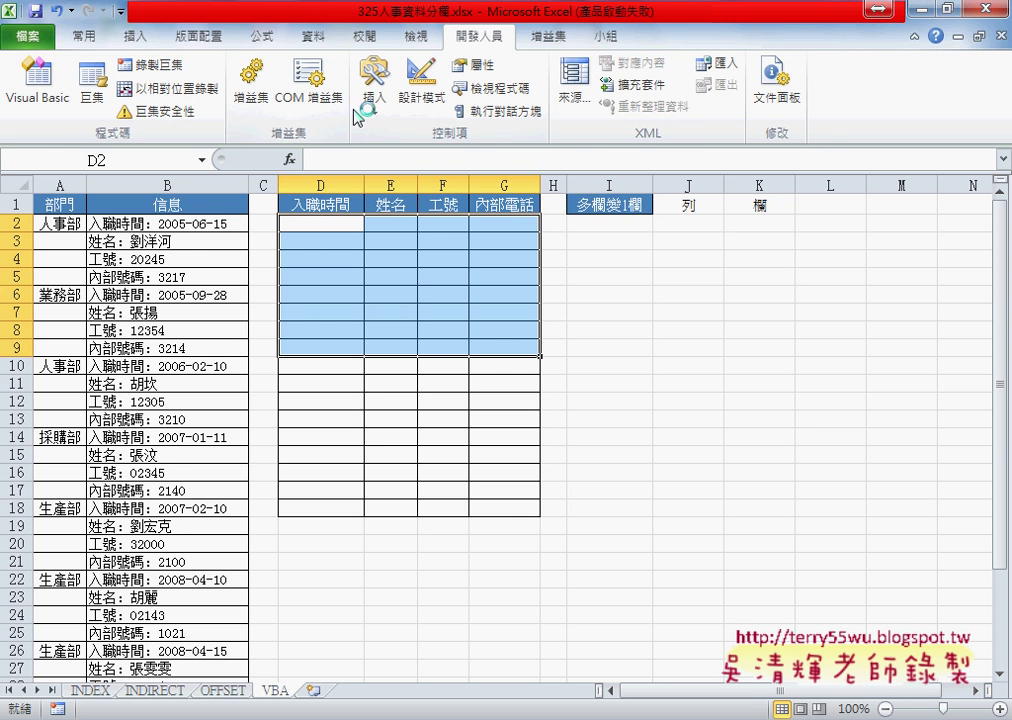
Step: Paste the copied macros into the Module1 code window
{"action": "left_click", "coordinate": [45, 95]}
{"action": "right_click", "coordinate": [546, 232]}
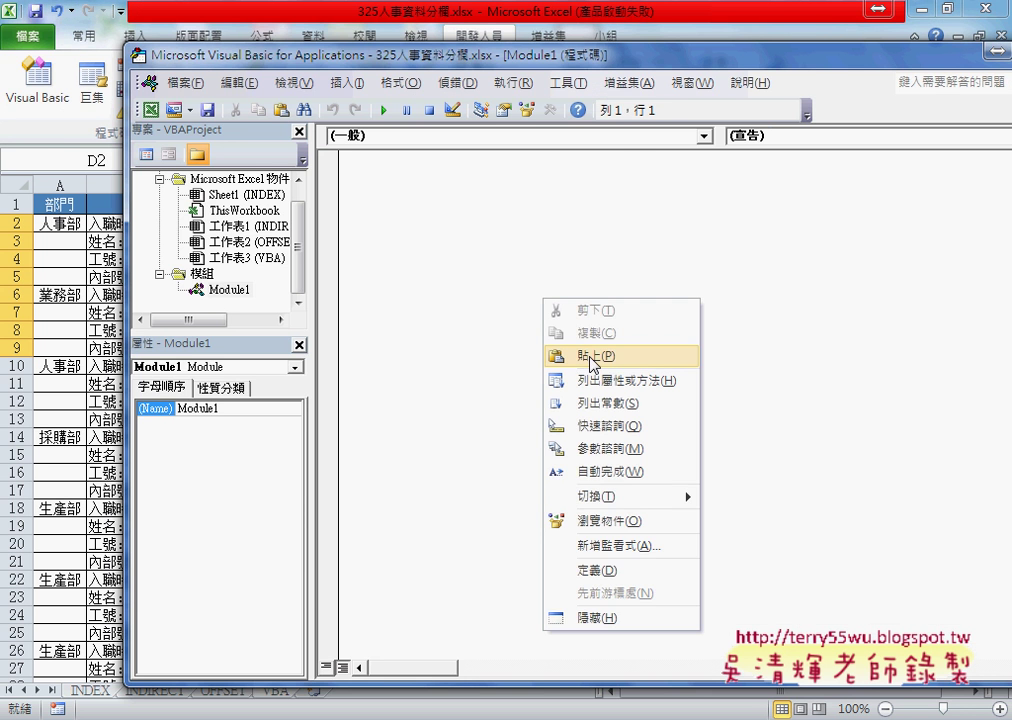
{"action": "left_click", "coordinate": [588, 352]}
{"action": "left_click", "coordinate": [432, 170]}
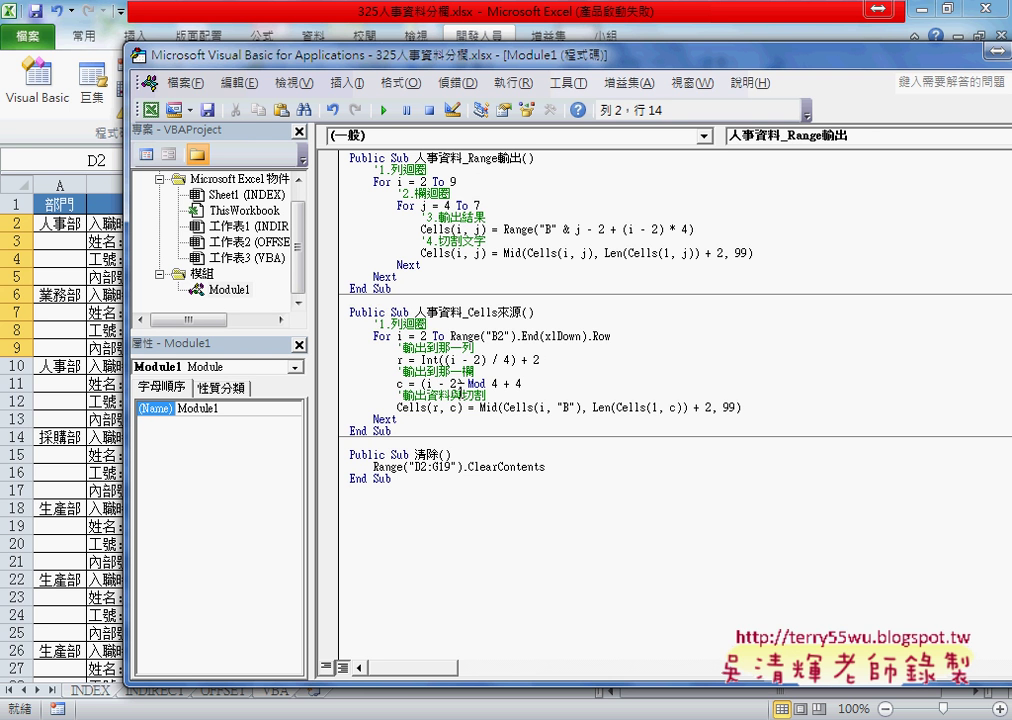
Step: Delete the 人事資料_Cells來源 routine and move the editor aside to show the sheet
{"action": "left_click", "coordinate": [441, 372]}
{"action": "left_click_drag", "start_coordinate": [333, 431], "coordinate": [333, 320]}
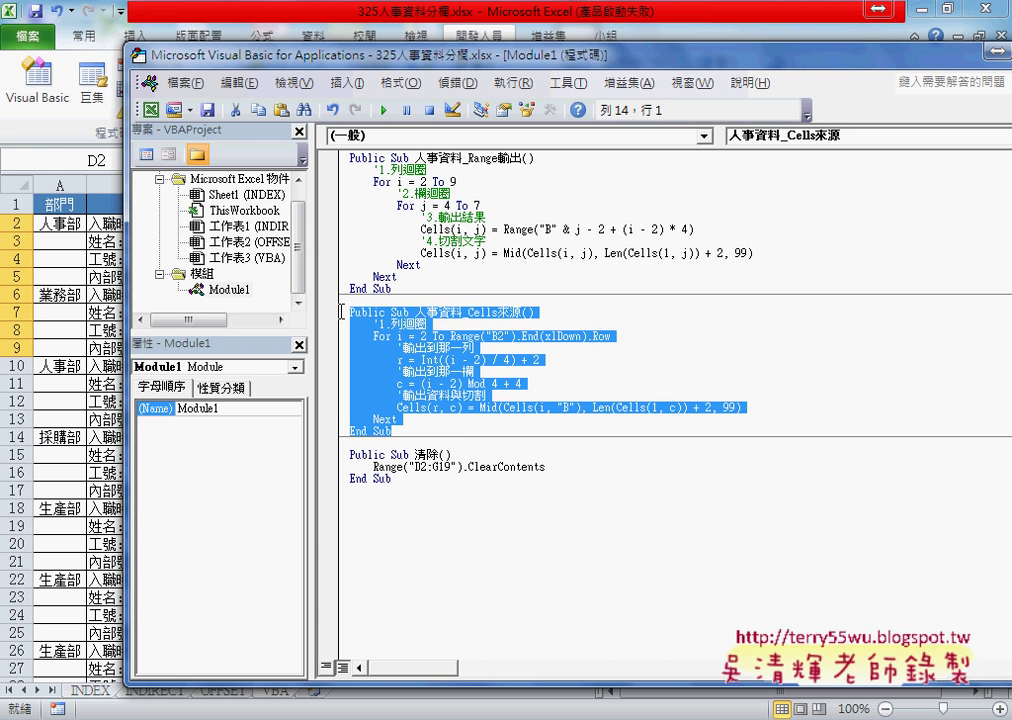
{"action": "key", "text": "Delete"}
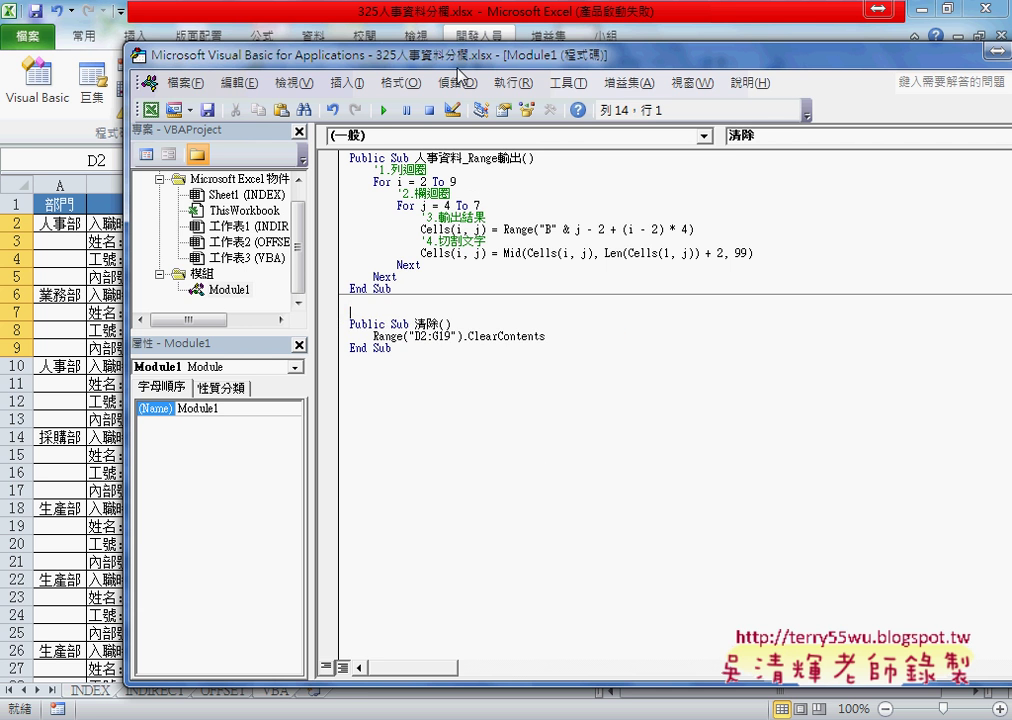
{"action": "left_click_drag", "start_coordinate": [471, 61], "coordinate": [907, 84]}
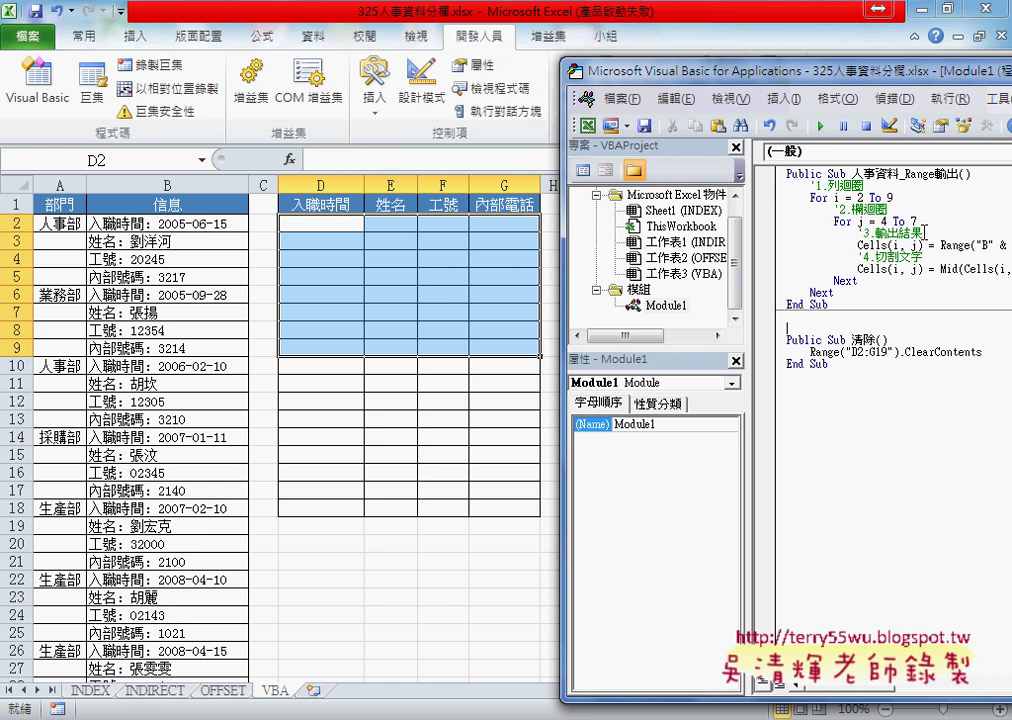
Step: Run 人事資料_Range輸出 to fill D2:G9, then start retyping .ClearContents on 清除's Range line
{"action": "left_click_drag", "start_coordinate": [750, 420], "coordinate": [661, 420]}
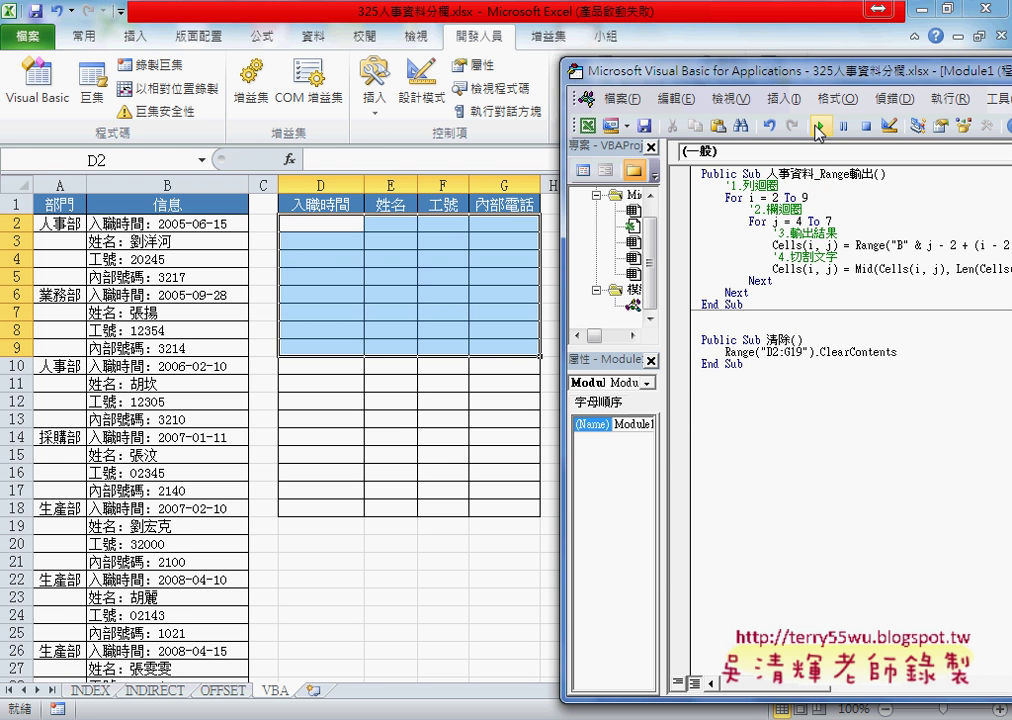
{"action": "left_click", "coordinate": [820, 127]}
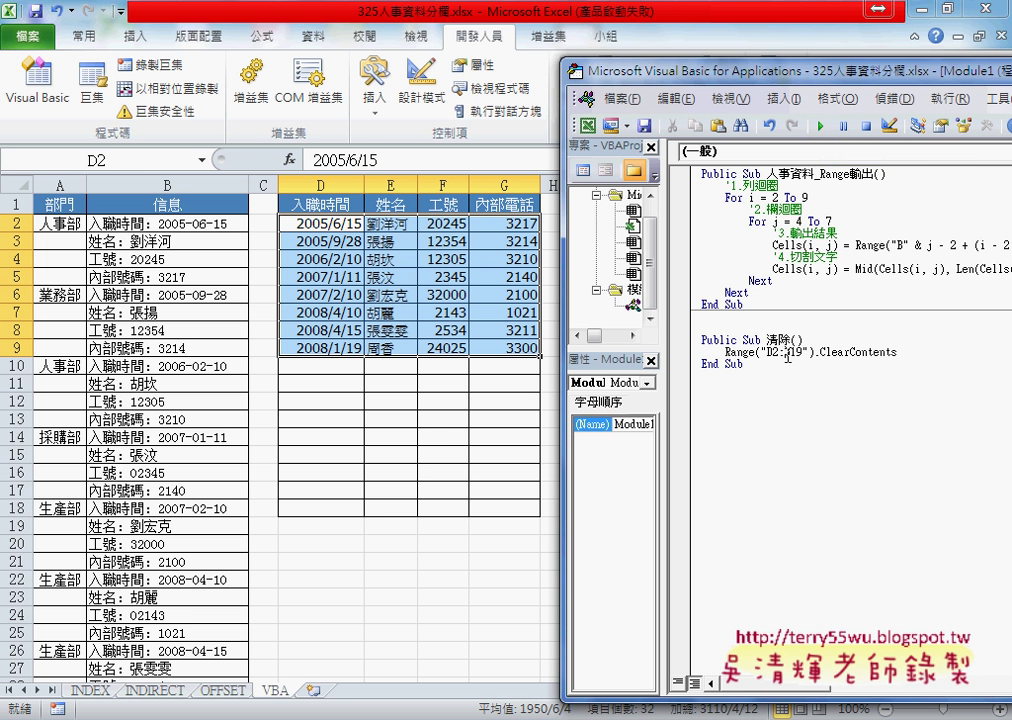
{"action": "left_click_drag", "start_coordinate": [727, 352], "coordinate": [813, 352]}
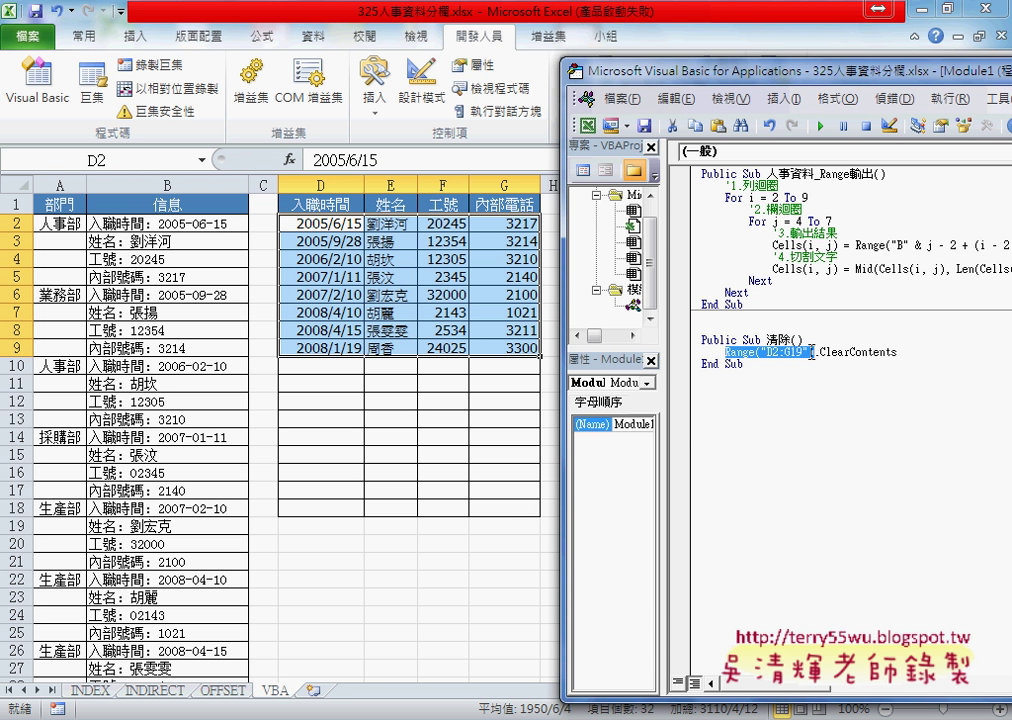
{"action": "left_click_drag", "start_coordinate": [843, 348], "coordinate": [818, 346]}
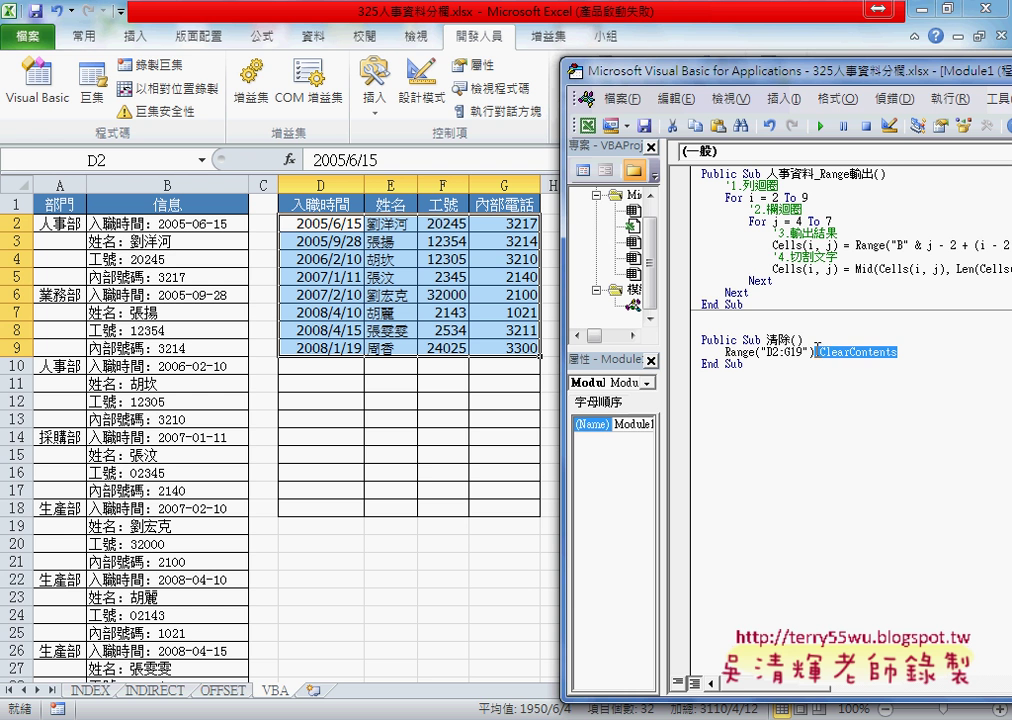
{"action": "type", "text": "."}
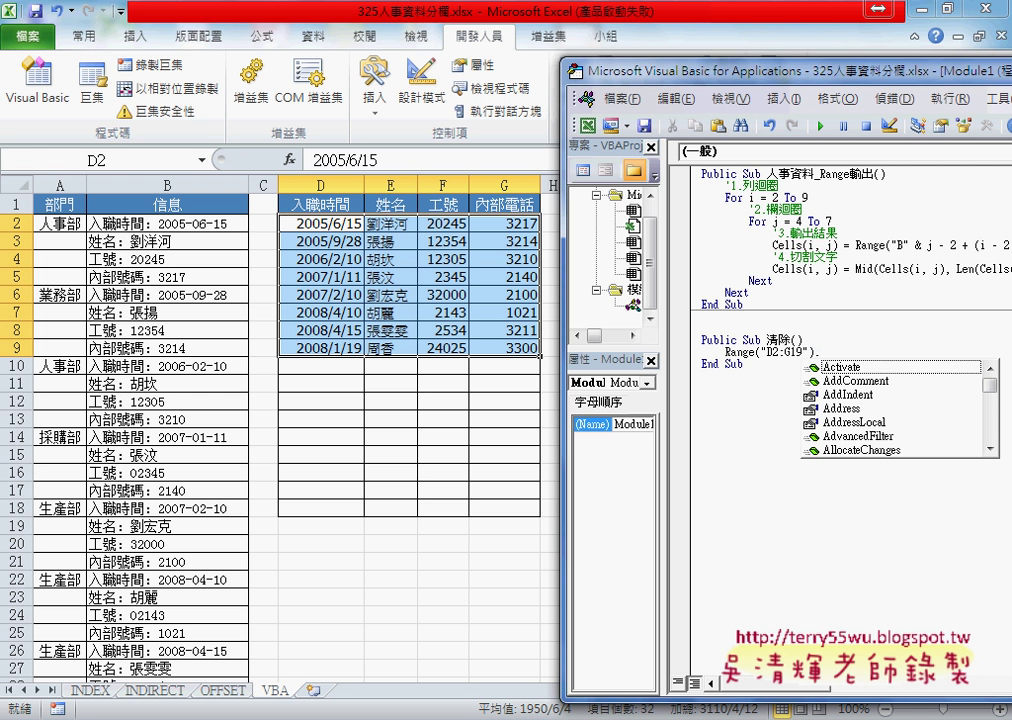
{"action": "type", "text": "c"}
Step: Complete Range("D2:G19").ClearContents, run 清除 to empty D2:G9, then rerun 人事資料_Range輸出 to refill it
{"action": "key", "text": "Down"}
{"action": "key", "text": "Down"}
{"action": "key", "text": "Down"}
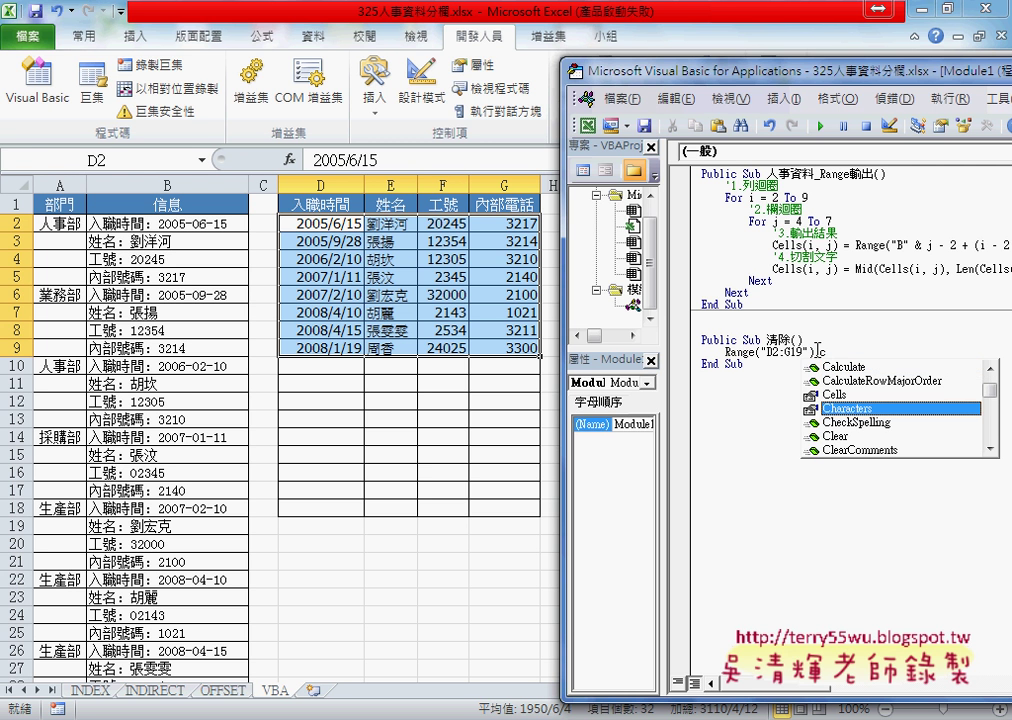
{"action": "key", "text": "Down"}
{"action": "key", "text": "Down"}
{"action": "key", "text": "Down"}
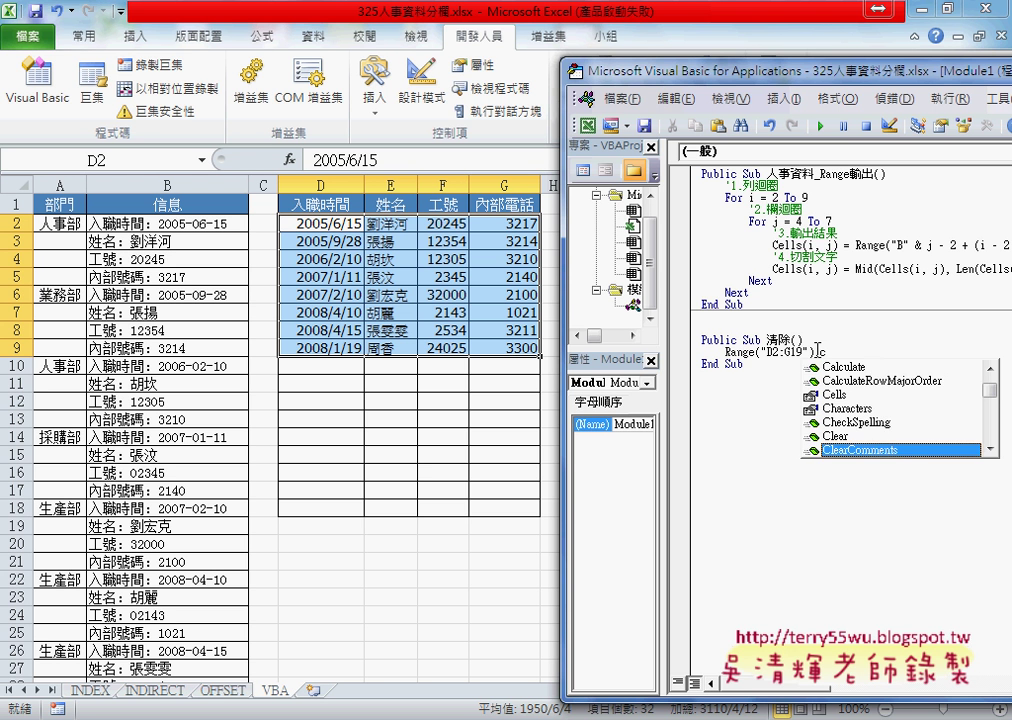
{"action": "key", "text": "Down"}
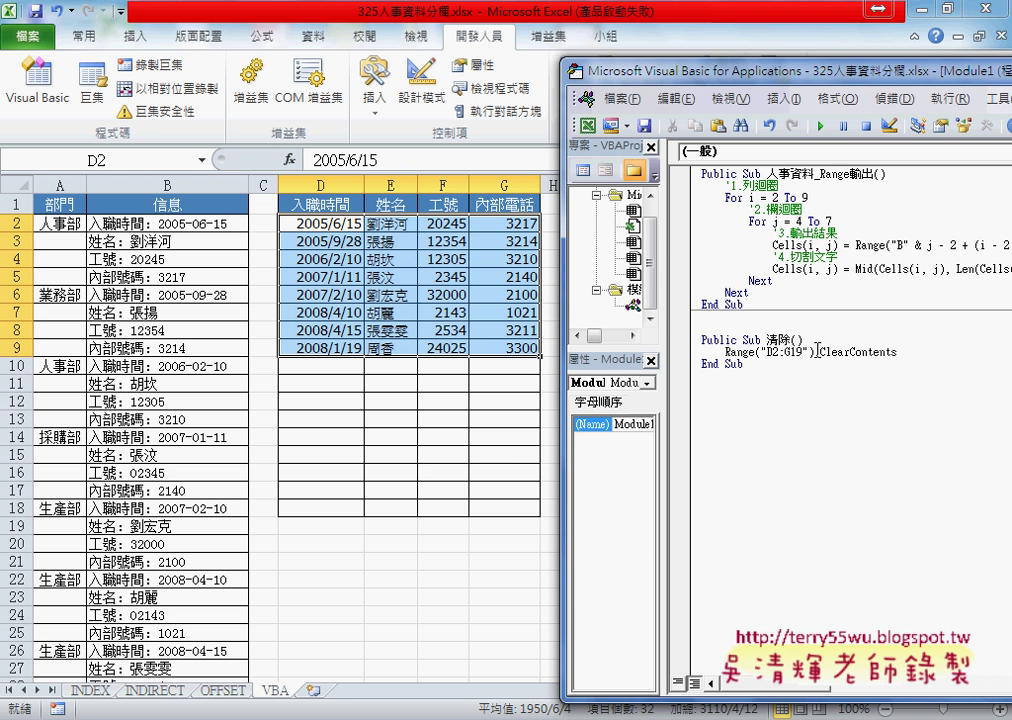
{"action": "left_click", "coordinate": [820, 126]}
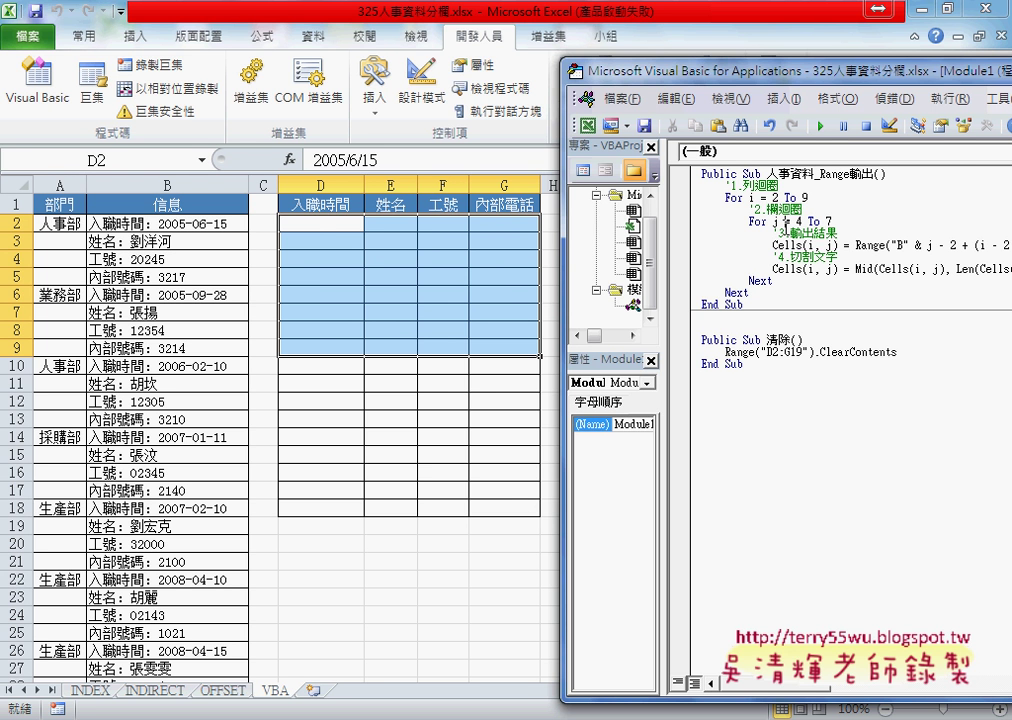
{"action": "left_click", "coordinate": [822, 127]}
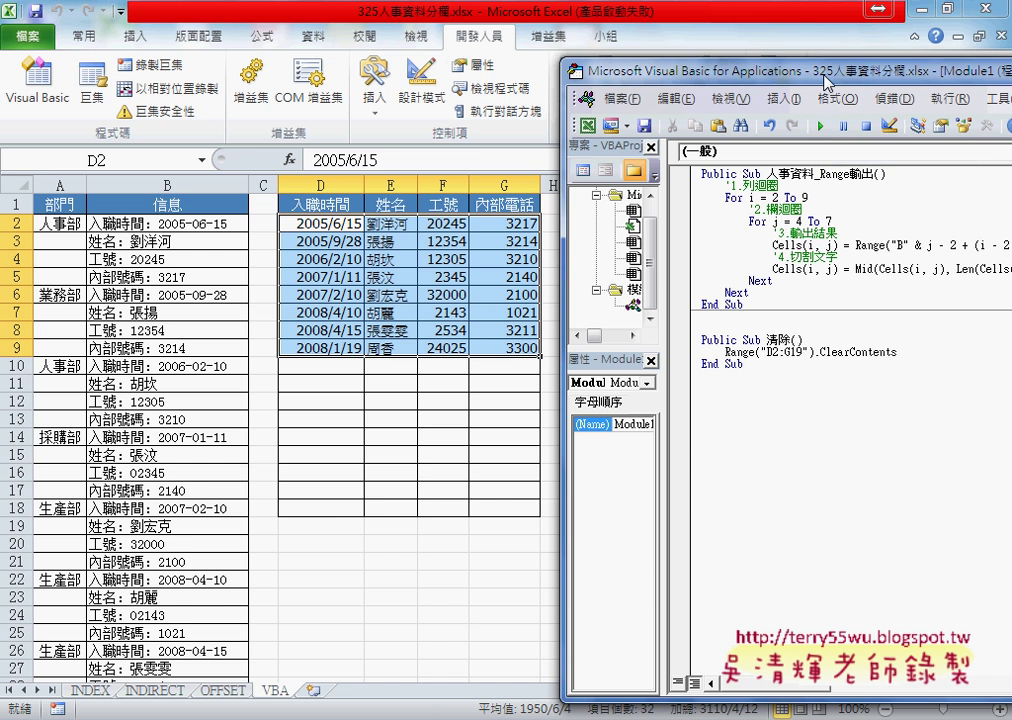
{"action": "mouse_move", "coordinate": [820, 76]}
{"action": "left_mouse_down"}
{"action": "mouse_move", "coordinate": [520, 80]}
{"action": "mouse_move", "coordinate": [597, 59]}
{"action": "left_mouse_up"}
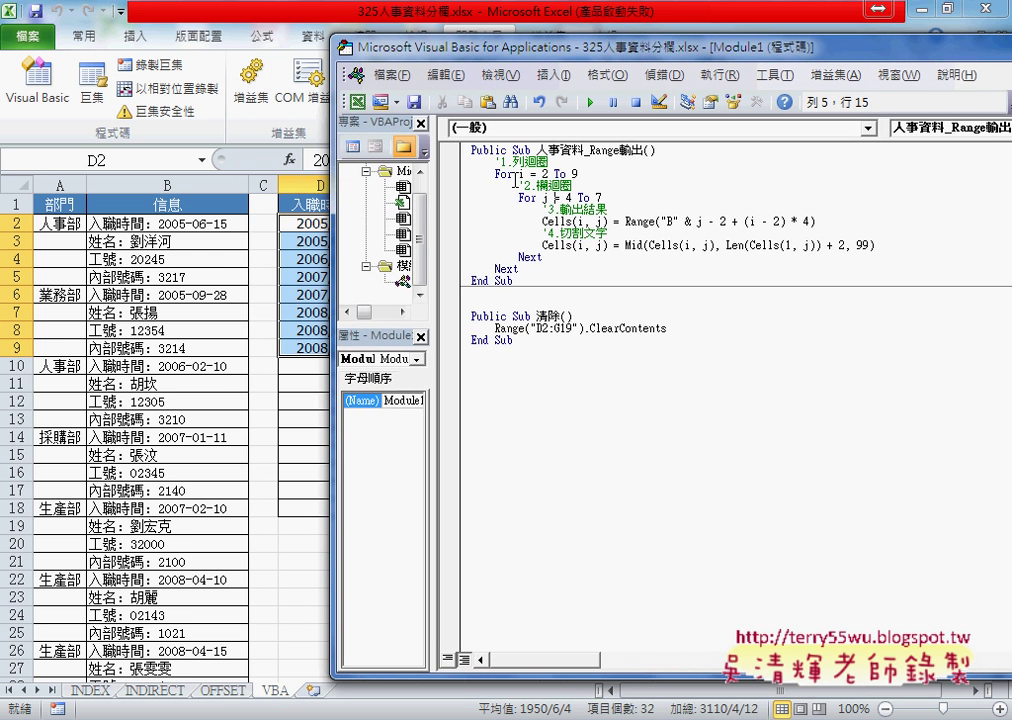
Step: Reveal D:G and mark D2, the loop counters i and j, and rows 2 To 9
{"action": "left_click_drag", "start_coordinate": [597, 62], "coordinate": [820, 80]}
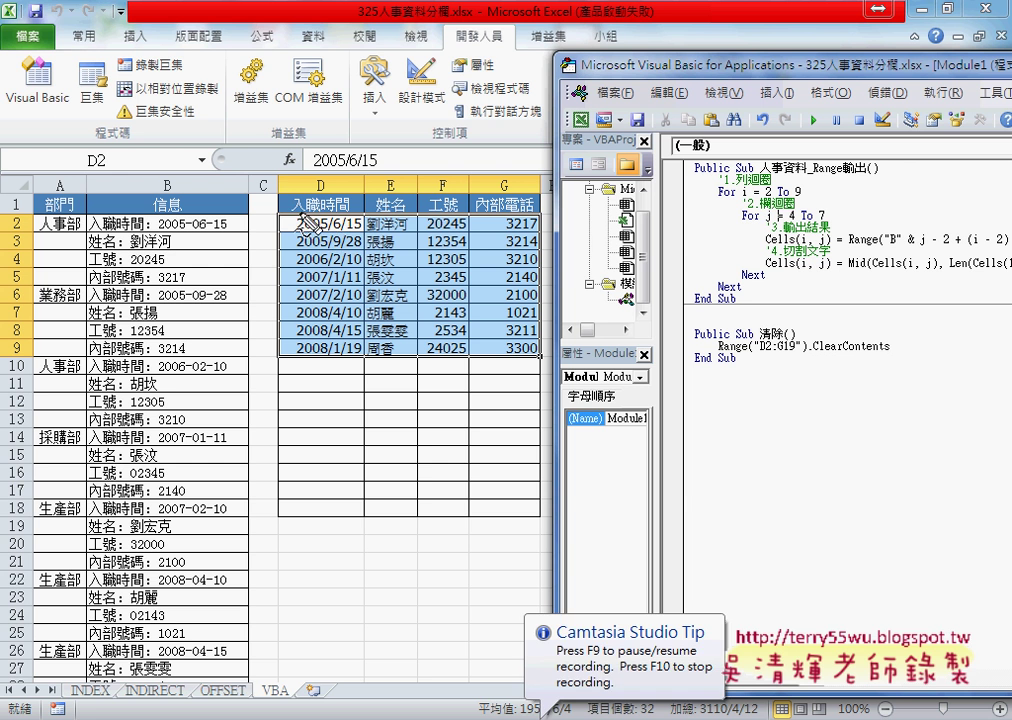
{"action": "left_click_drag", "start_coordinate": [312, 222], "coordinate": [298, 228]}
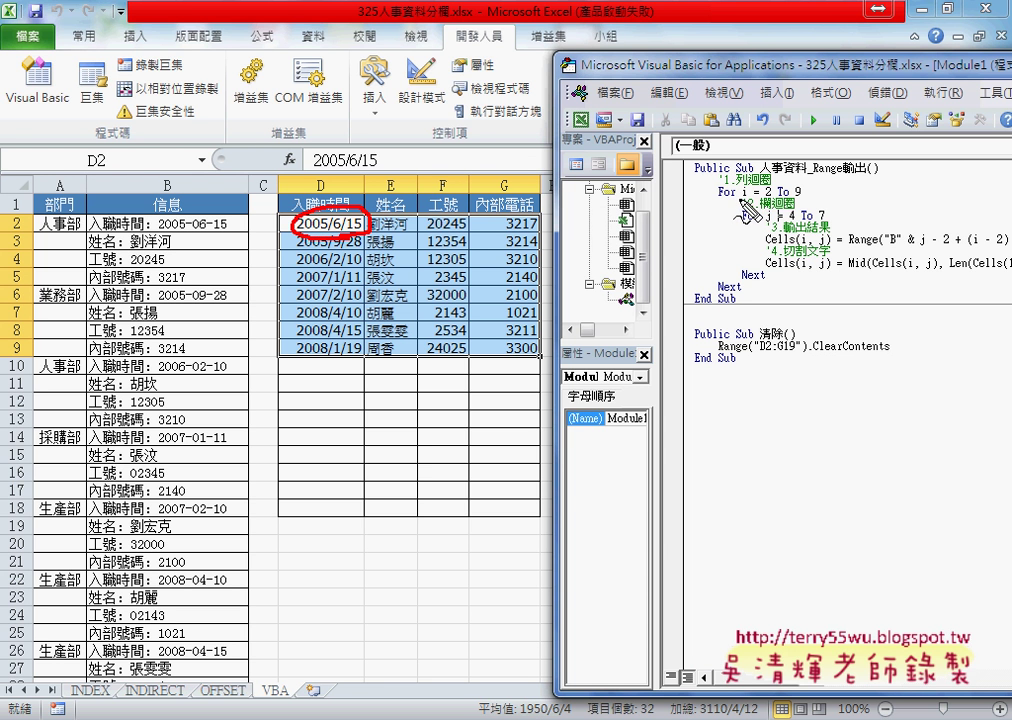
{"action": "left_click_drag", "start_coordinate": [740, 203], "coordinate": [771, 222]}
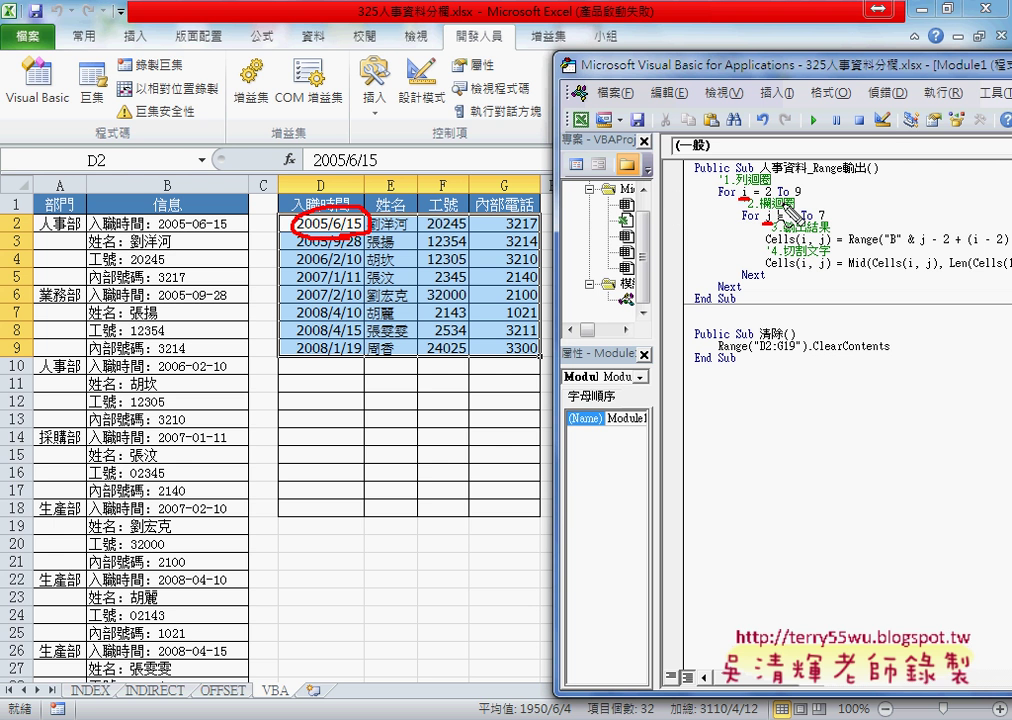
{"action": "left_click_drag", "start_coordinate": [757, 200], "coordinate": [807, 200]}
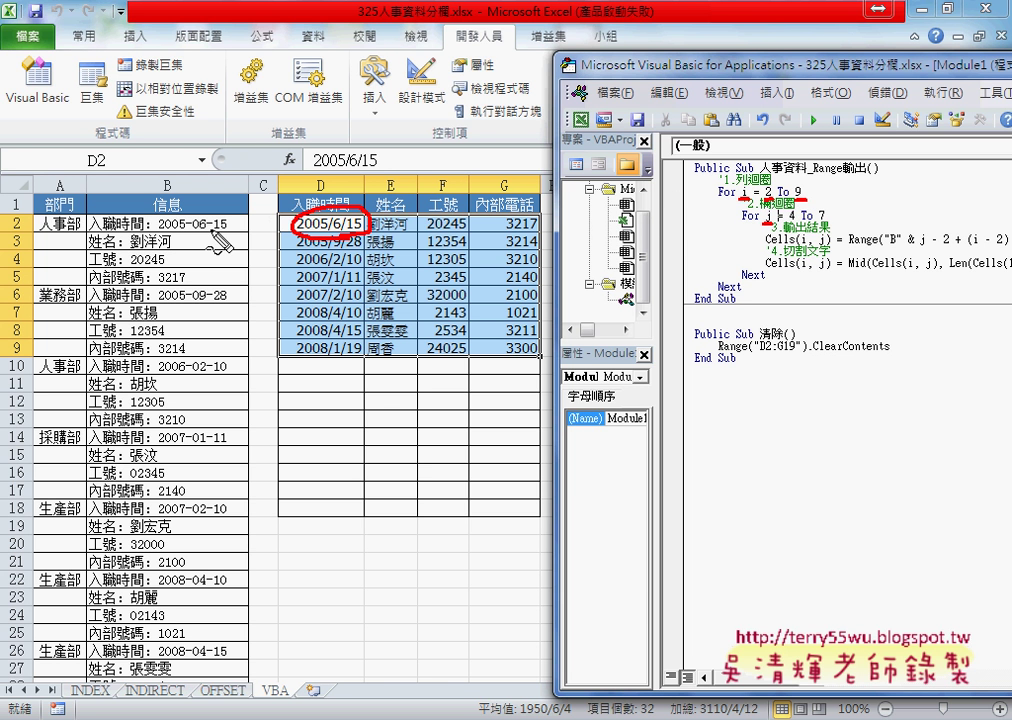
{"action": "left_click_drag", "start_coordinate": [20, 213], "coordinate": [28, 234]}
{"action": "left_click_drag", "start_coordinate": [16, 338], "coordinate": [24, 362]}
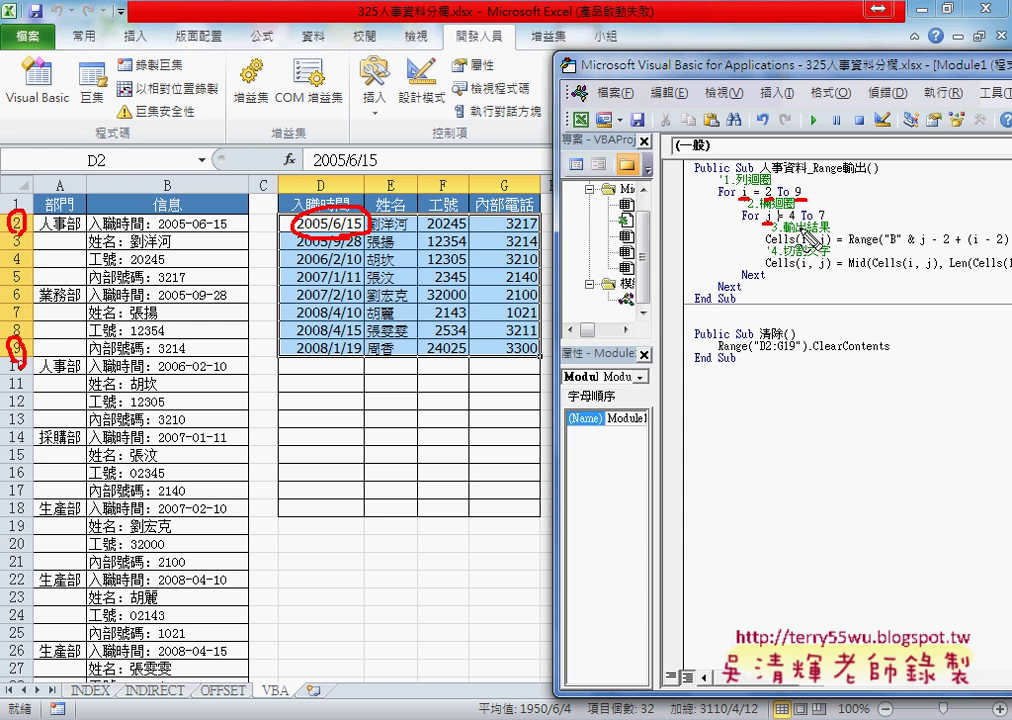
Step: Mark the column range 4 To 7 as columns D and G, and outline D2:G9
{"action": "left_click_drag", "start_coordinate": [788, 223], "coordinate": [826, 228]}
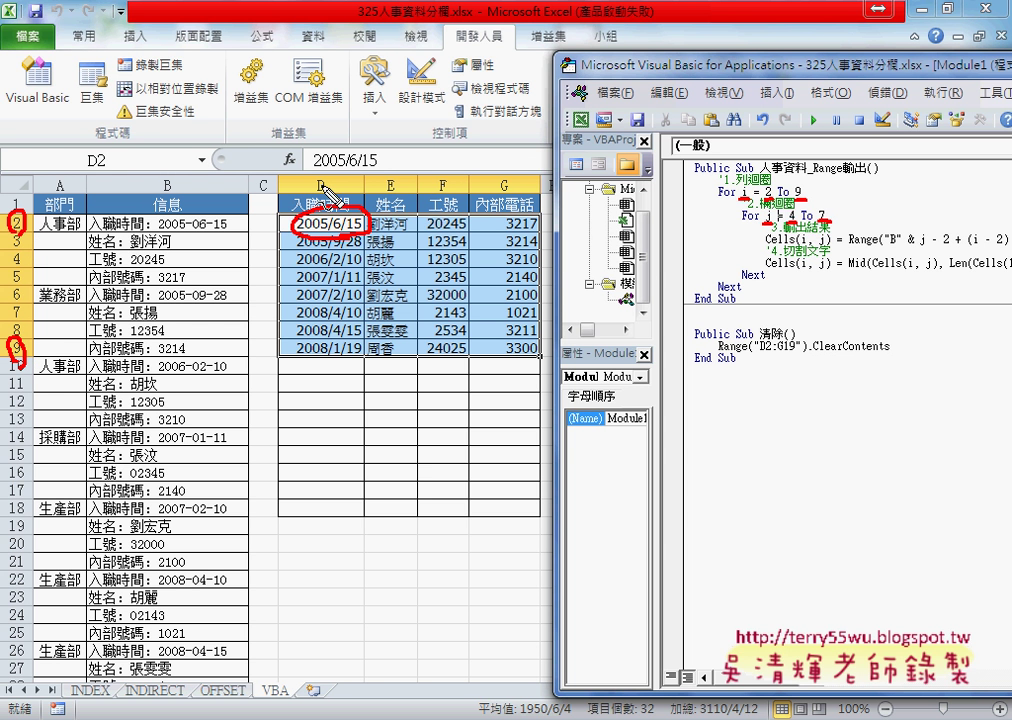
{"action": "left_click_drag", "start_coordinate": [314, 175], "coordinate": [326, 195]}
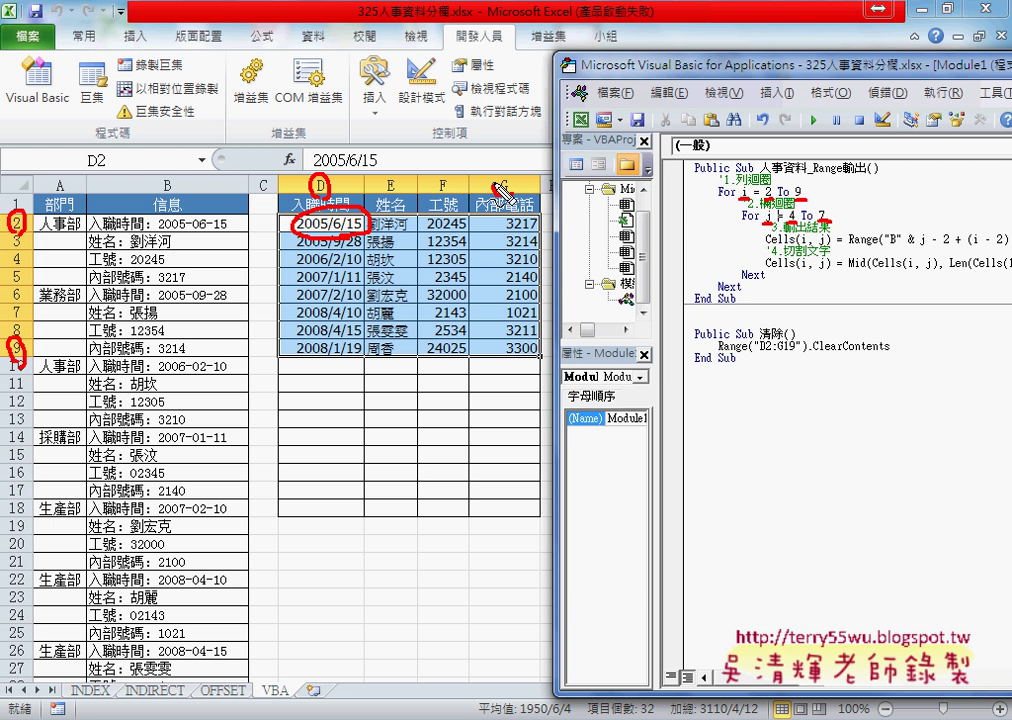
{"action": "left_click_drag", "start_coordinate": [496, 188], "coordinate": [530, 192]}
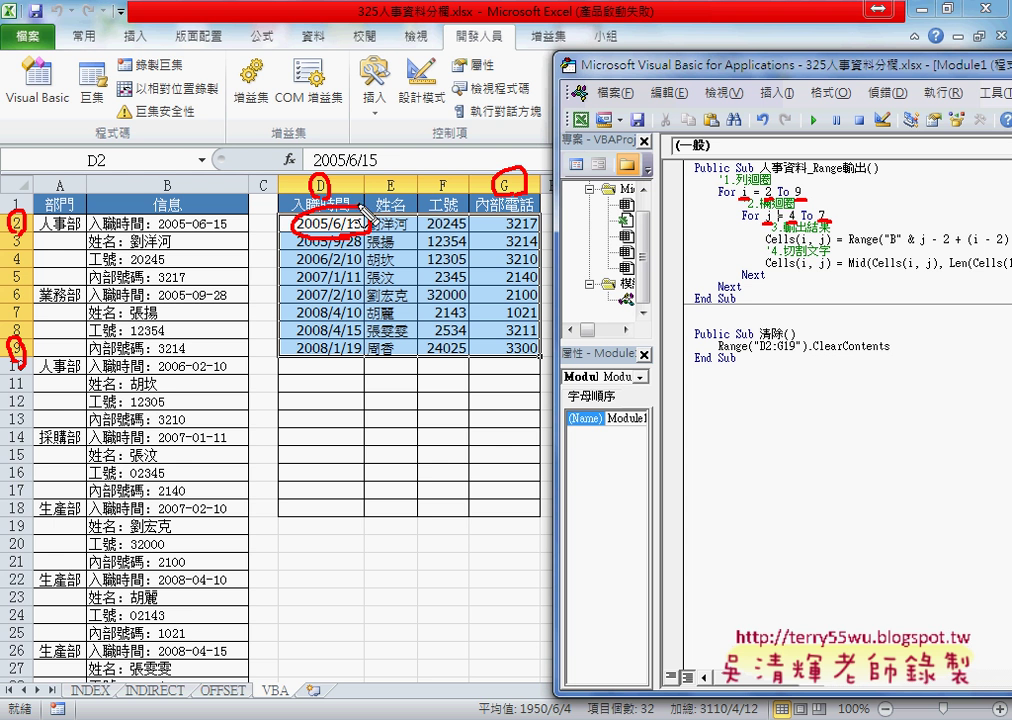
{"action": "mouse_move", "coordinate": [318, 124]}
{"action": "left_mouse_down"}
{"action": "mouse_move", "coordinate": [332, 137]}
{"action": "mouse_move", "coordinate": [318, 148]}
{"action": "left_mouse_up"}
{"action": "left_click_drag", "start_coordinate": [497, 120], "coordinate": [508, 142]}
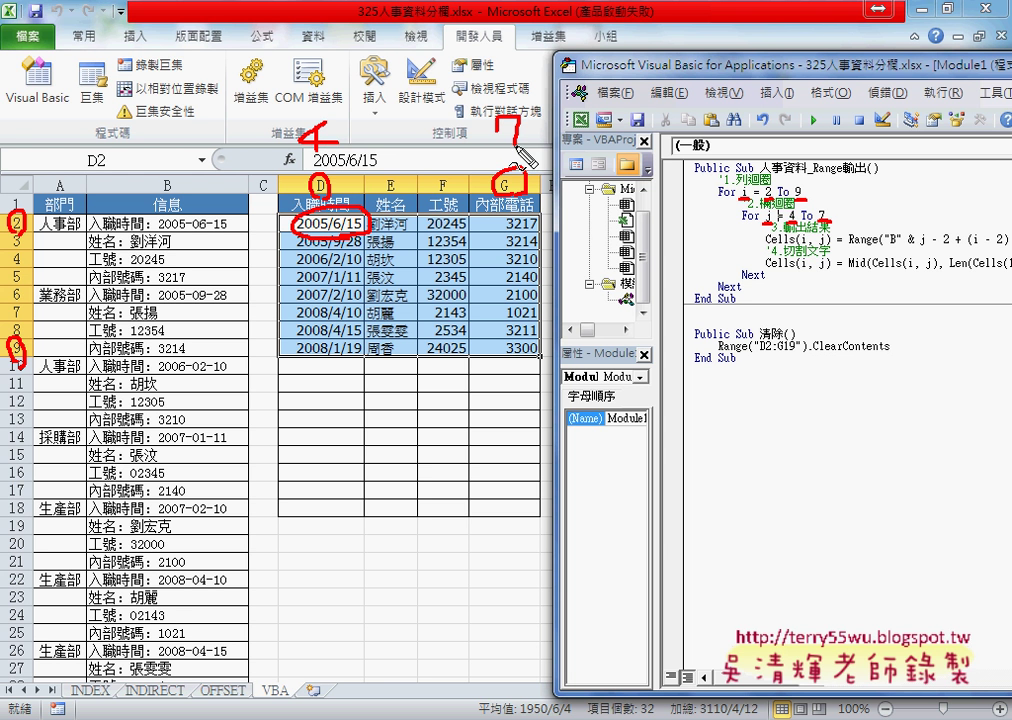
{"action": "mouse_move", "coordinate": [270, 212]}
{"action": "left_mouse_down"}
{"action": "mouse_move", "coordinate": [278, 355]}
{"action": "mouse_move", "coordinate": [558, 356]}
{"action": "mouse_move", "coordinate": [282, 358]}
{"action": "left_mouse_up"}
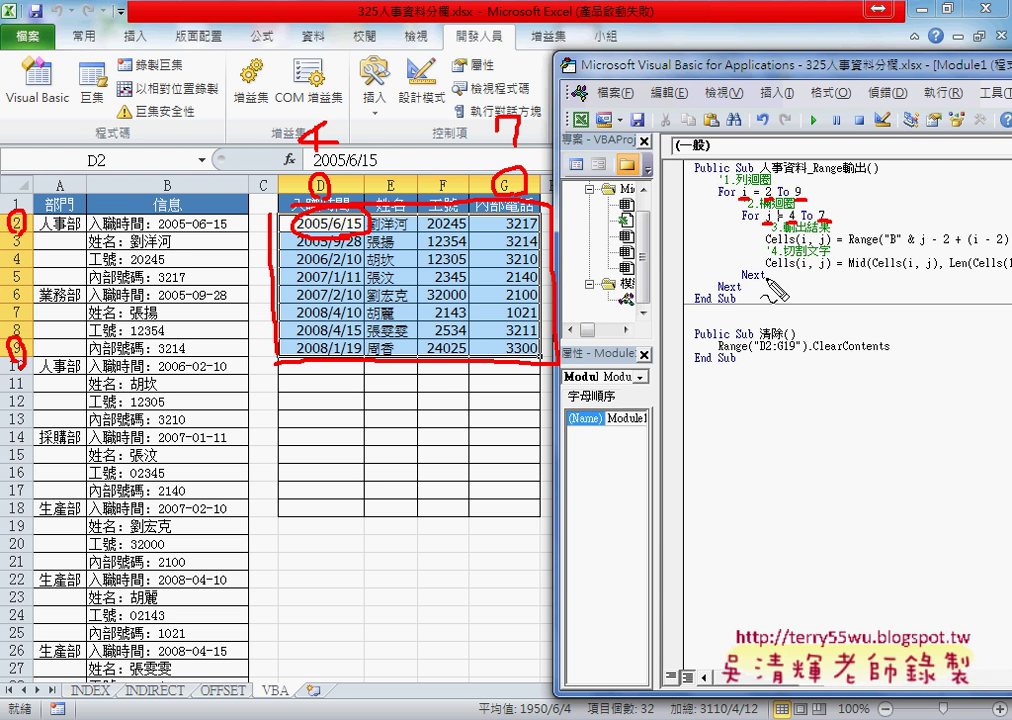
Step: Underline Cells(i, j) and the source column "B" in the code, and write B2 beside the loop
{"action": "left_click_drag", "start_coordinate": [766, 244], "coordinate": [830, 244]}
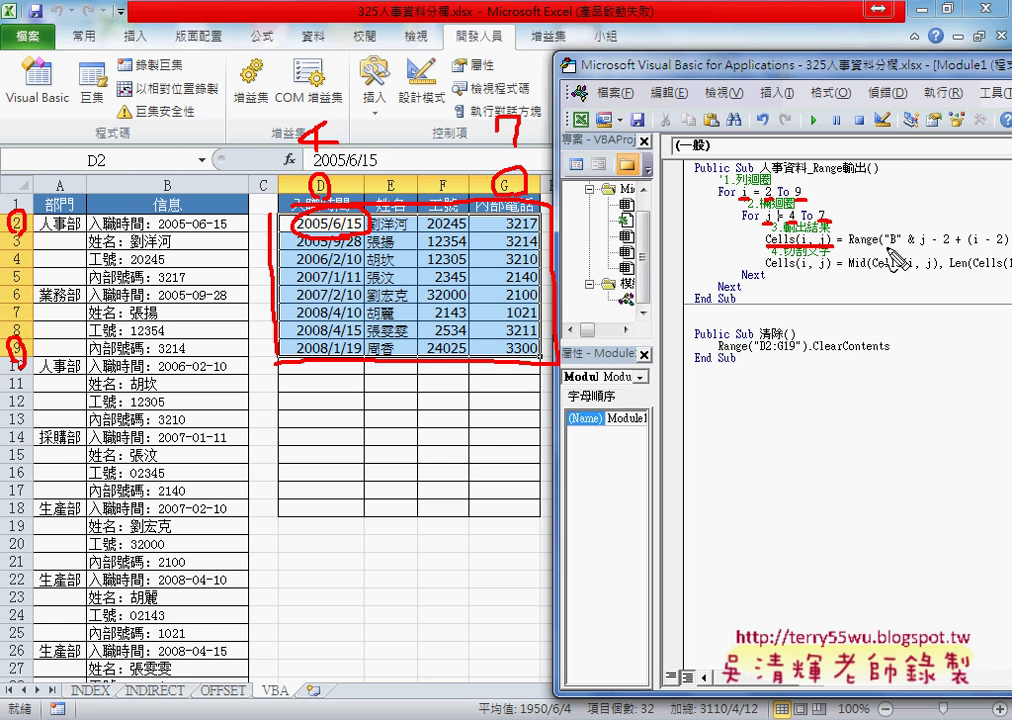
{"action": "left_click_drag", "start_coordinate": [885, 248], "coordinate": [898, 248]}
{"action": "left_click_drag", "start_coordinate": [898, 194], "coordinate": [898, 204]}
{"action": "mouse_move", "coordinate": [903, 194]}
{"action": "left_mouse_down"}
{"action": "mouse_move", "coordinate": [918, 223]}
{"action": "mouse_move", "coordinate": [966, 222]}
{"action": "mouse_move", "coordinate": [971, 206]}
{"action": "left_mouse_up"}
{"action": "left_click_drag", "start_coordinate": [980, 194], "coordinate": [978, 205]}
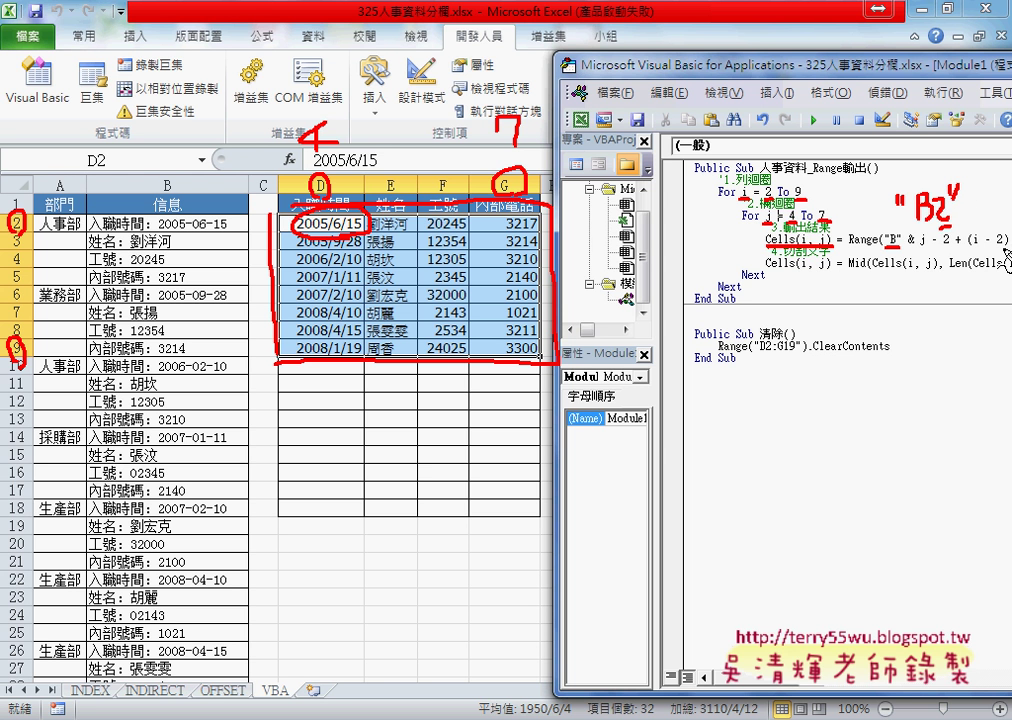
Step: Erase the annotations, switch to the INDIRECT sheet and select COLUMN()-2 in D2's formula
{"action": "key", "text": "Escape"}
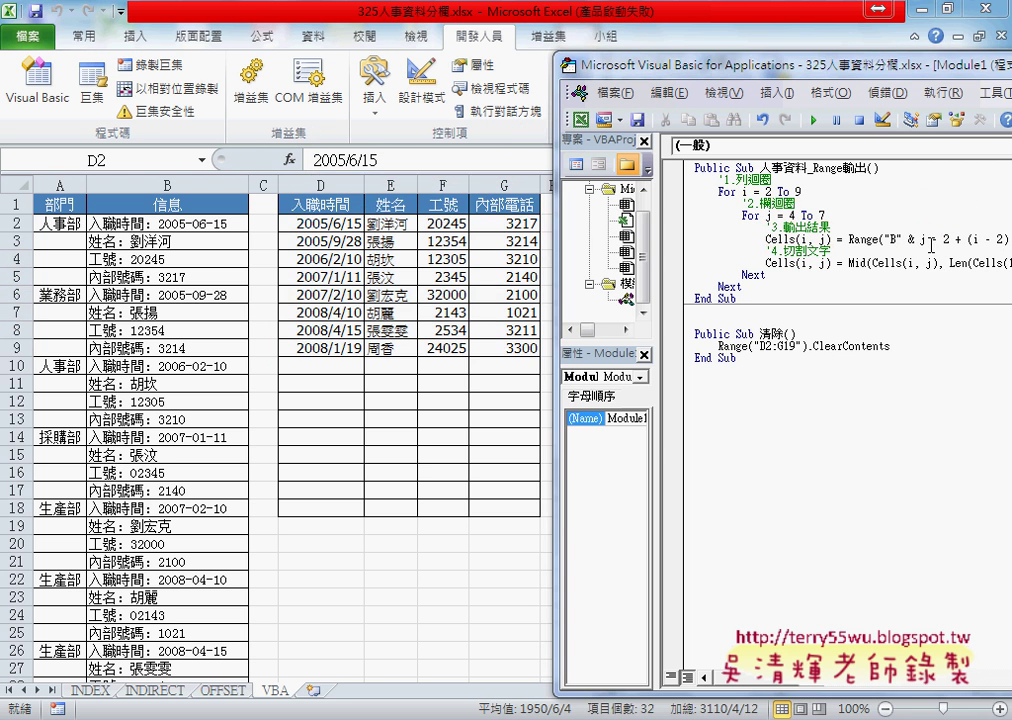
{"action": "left_click_drag", "start_coordinate": [660, 60], "coordinate": [473, 53]}
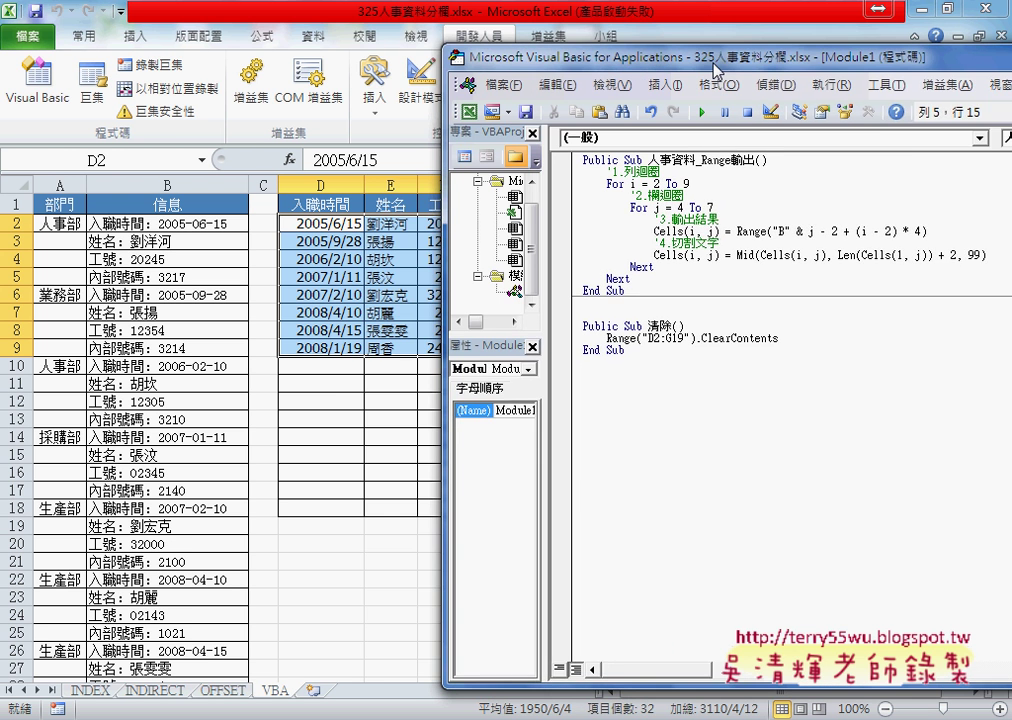
{"action": "left_click", "coordinate": [157, 691]}
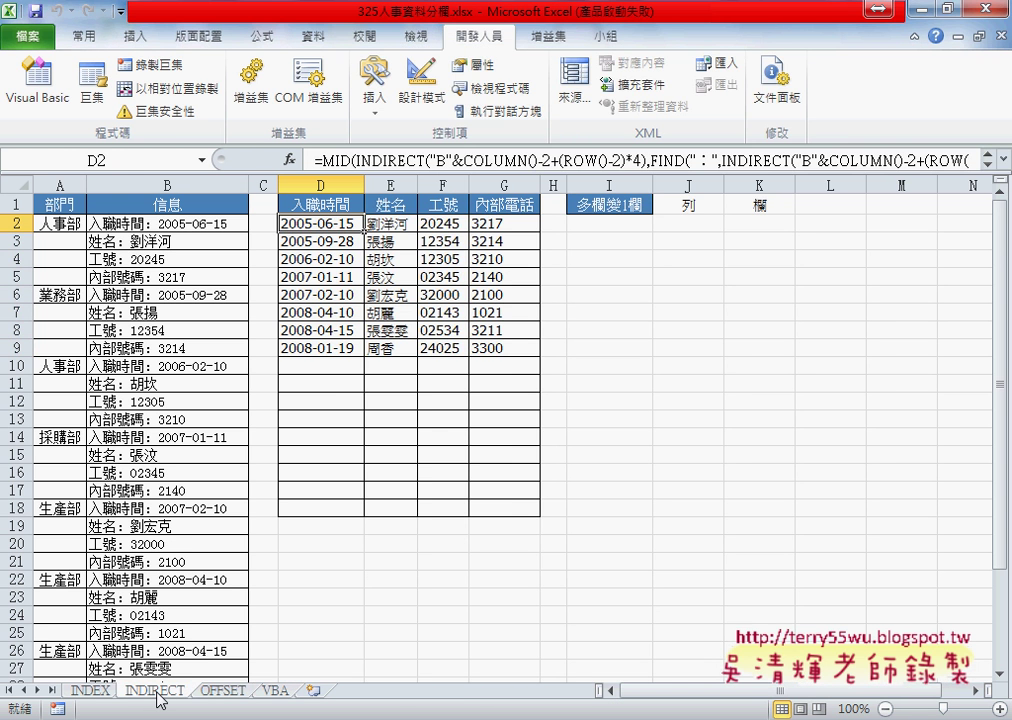
{"action": "left_click", "coordinate": [483, 160]}
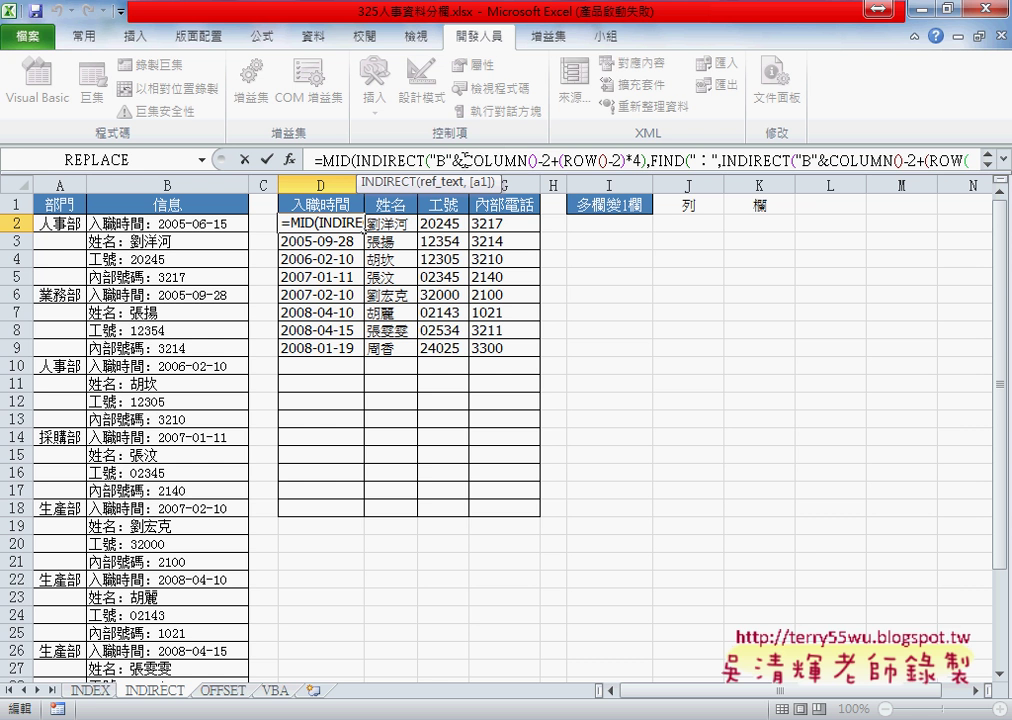
{"action": "left_click_drag", "start_coordinate": [463, 160], "coordinate": [553, 160]}
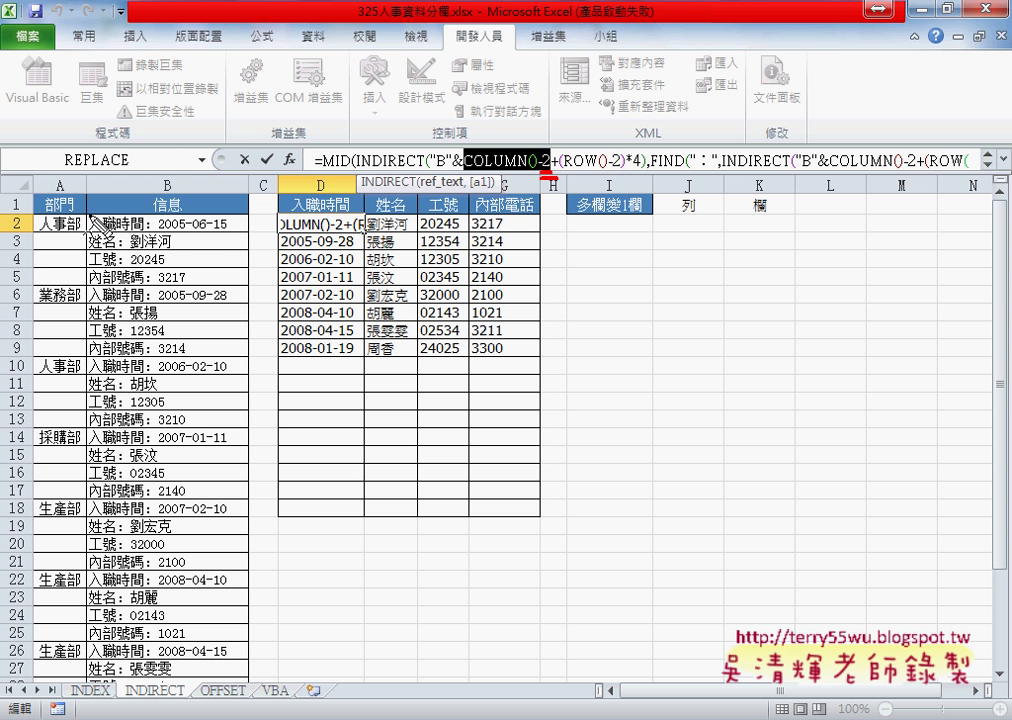
Step: Mark the 信息 header and row 2, underline the COLUMN and ROW()-2 terms, and label the row term i
{"action": "left_click_drag", "start_coordinate": [90, 212], "coordinate": [236, 212]}
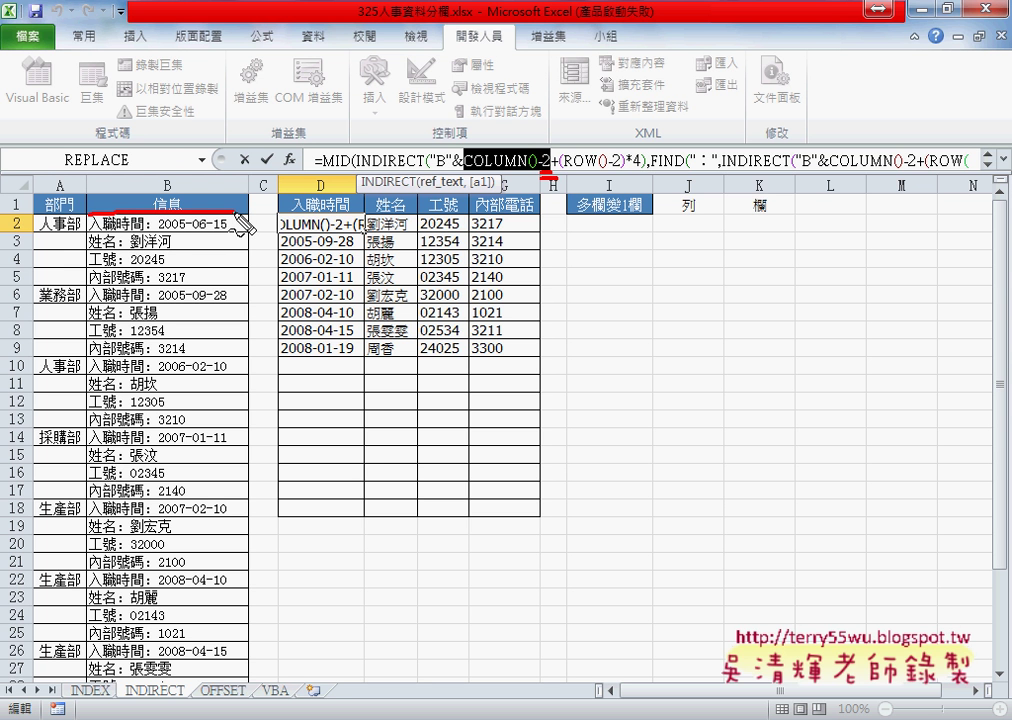
{"action": "mouse_move", "coordinate": [22, 212]}
{"action": "left_mouse_down"}
{"action": "mouse_move", "coordinate": [28, 236]}
{"action": "mouse_move", "coordinate": [45, 222]}
{"action": "left_mouse_up"}
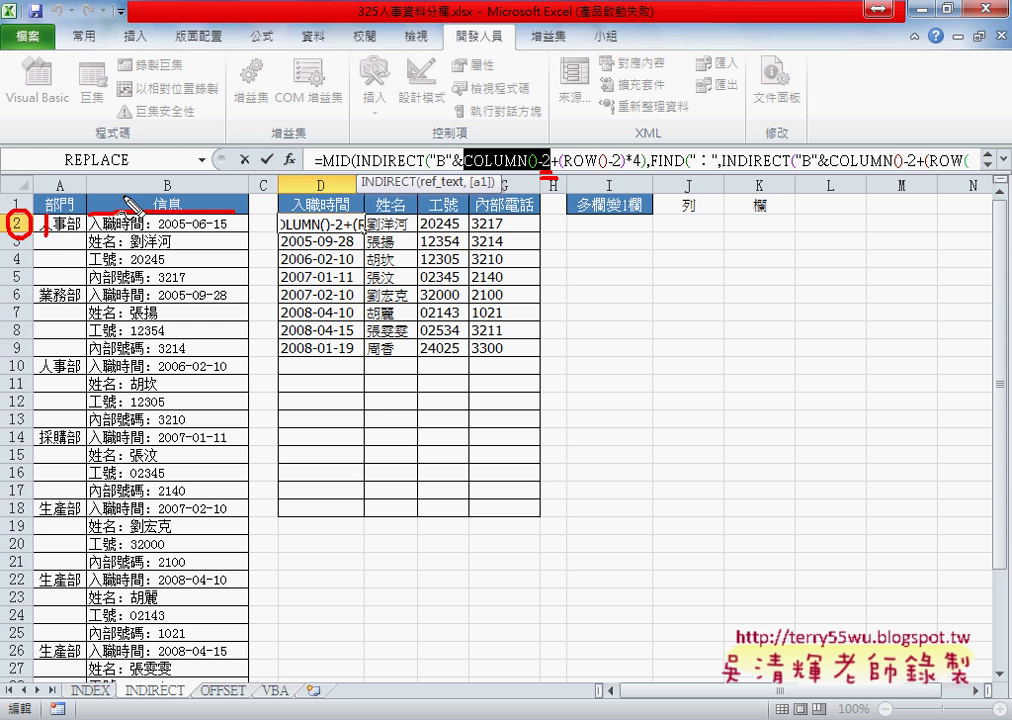
{"action": "mouse_move", "coordinate": [152, 181]}
{"action": "left_mouse_down"}
{"action": "mouse_move", "coordinate": [130, 211]}
{"action": "mouse_move", "coordinate": [153, 210]}
{"action": "left_mouse_up"}
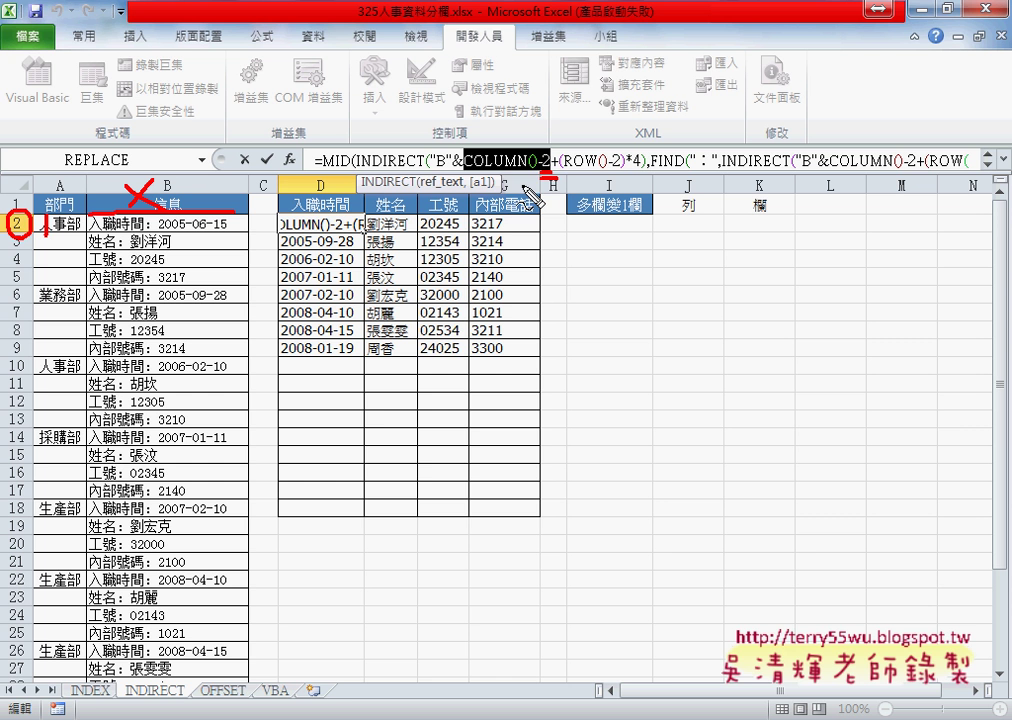
{"action": "mouse_move", "coordinate": [470, 178]}
{"action": "left_mouse_down"}
{"action": "mouse_move", "coordinate": [508, 178]}
{"action": "mouse_move", "coordinate": [560, 283]}
{"action": "mouse_move", "coordinate": [546, 282]}
{"action": "left_mouse_up"}
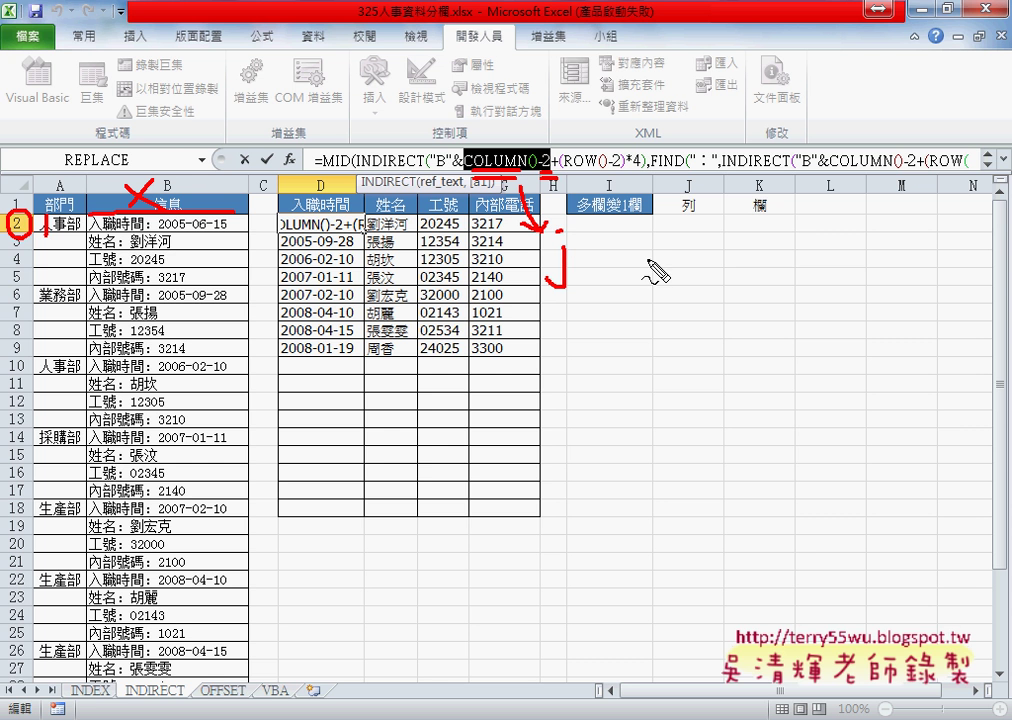
{"action": "left_click_drag", "start_coordinate": [562, 171], "coordinate": [606, 172]}
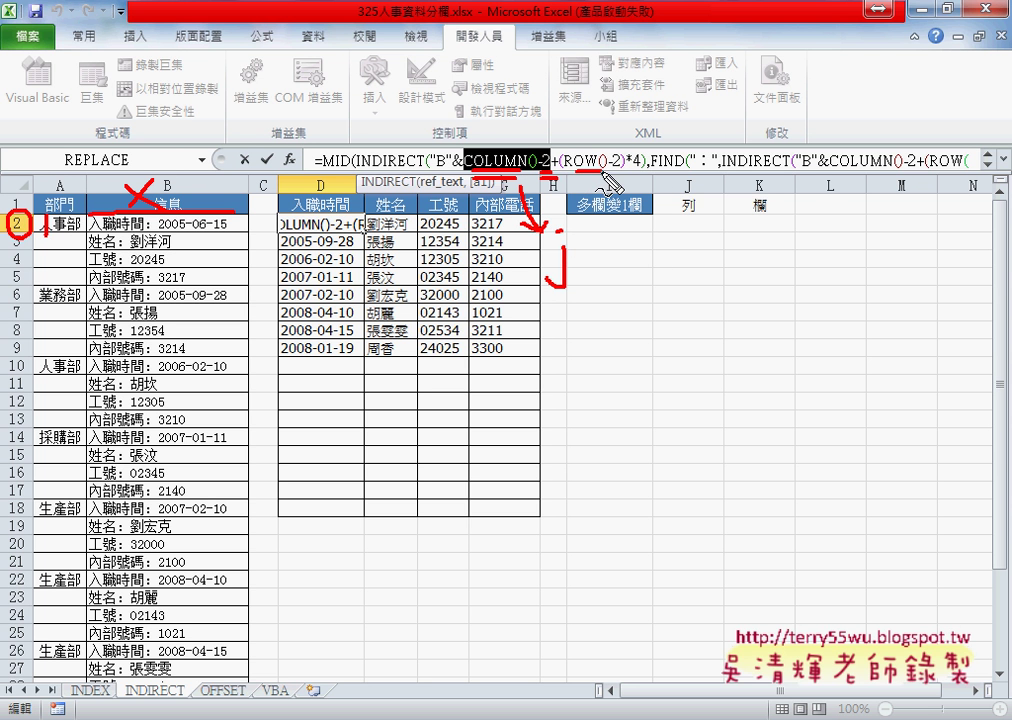
{"action": "left_click_drag", "start_coordinate": [648, 245], "coordinate": [649, 272]}
{"action": "left_click", "coordinate": [647, 233]}
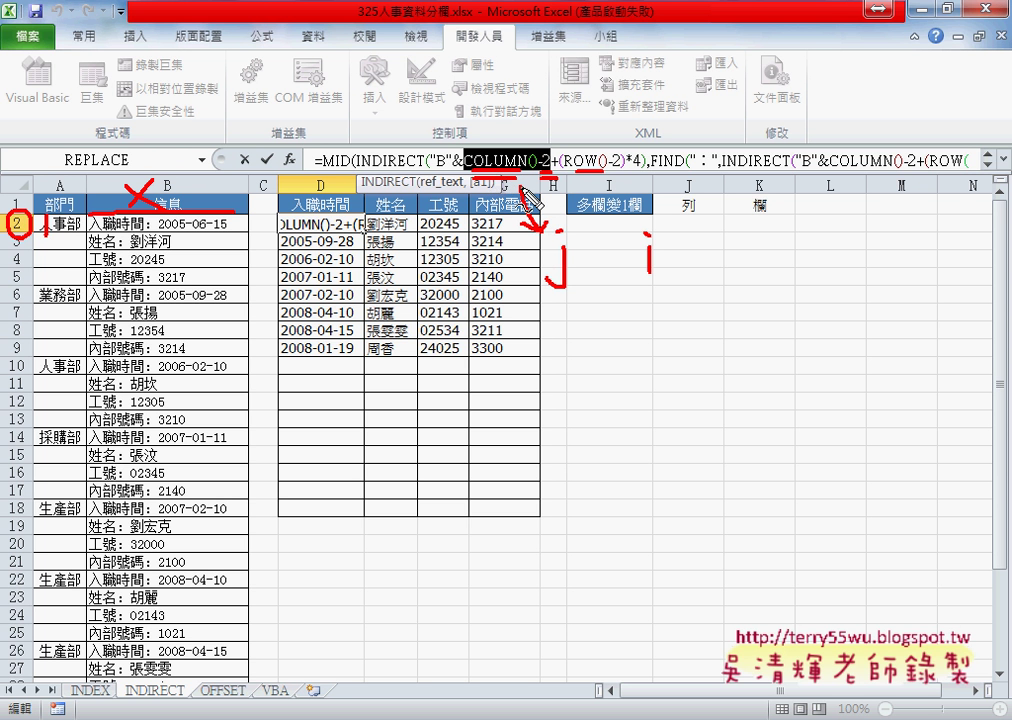
{"action": "mouse_move", "coordinate": [568, 151]}
{"action": "left_mouse_down"}
{"action": "mouse_move", "coordinate": [565, 172]}
{"action": "mouse_move", "coordinate": [621, 172]}
{"action": "left_mouse_up"}
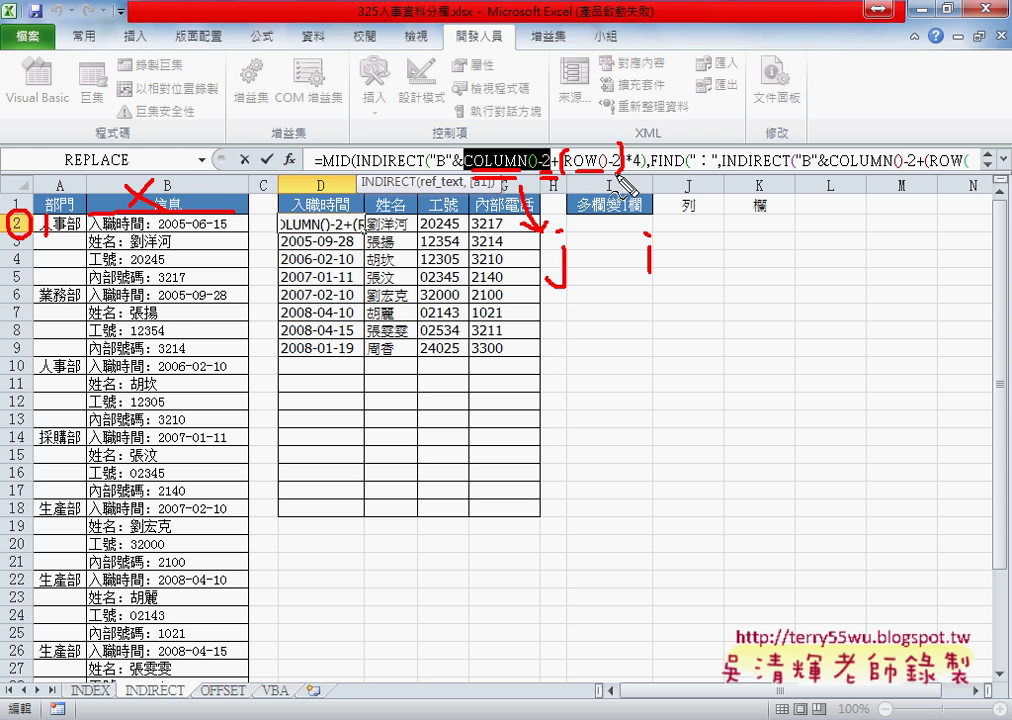
Step: Clear the drawn marks and bring the VBA editor showing Module1 back over the sheet
{"action": "key", "text": "Escape"}
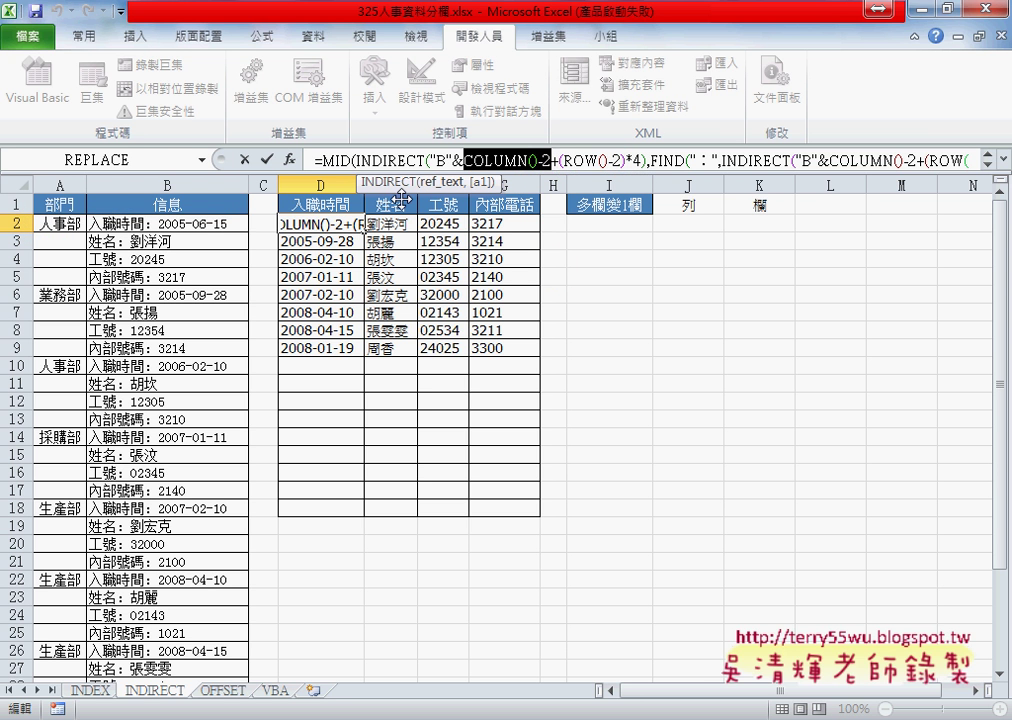
{"action": "left_click", "coordinate": [275, 692]}
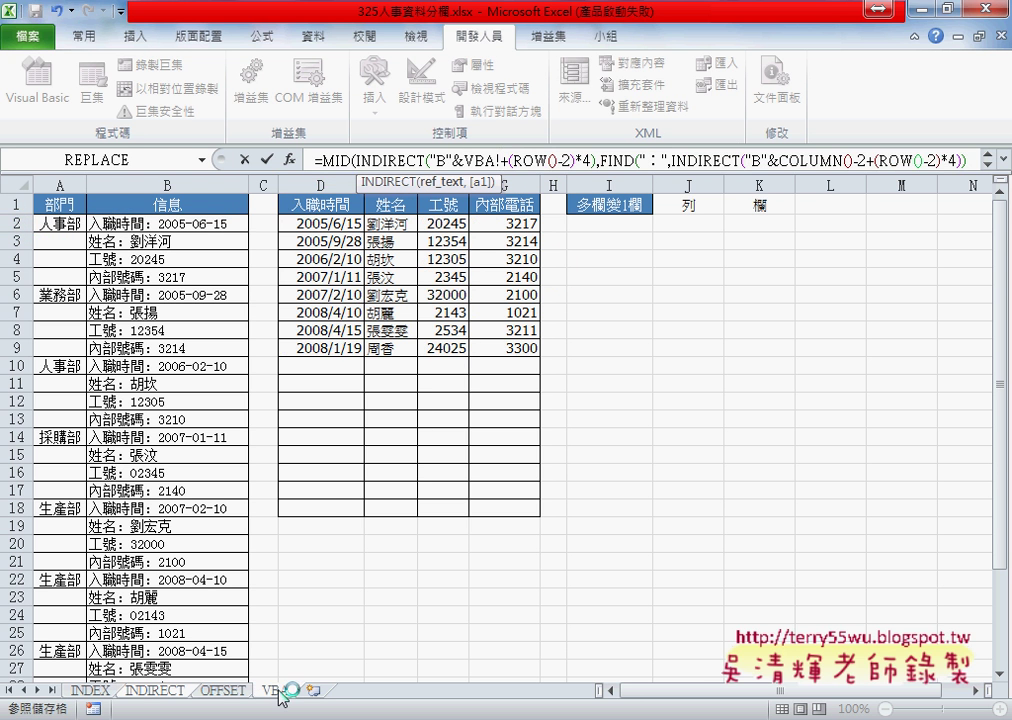
{"action": "left_click", "coordinate": [436, 651]}
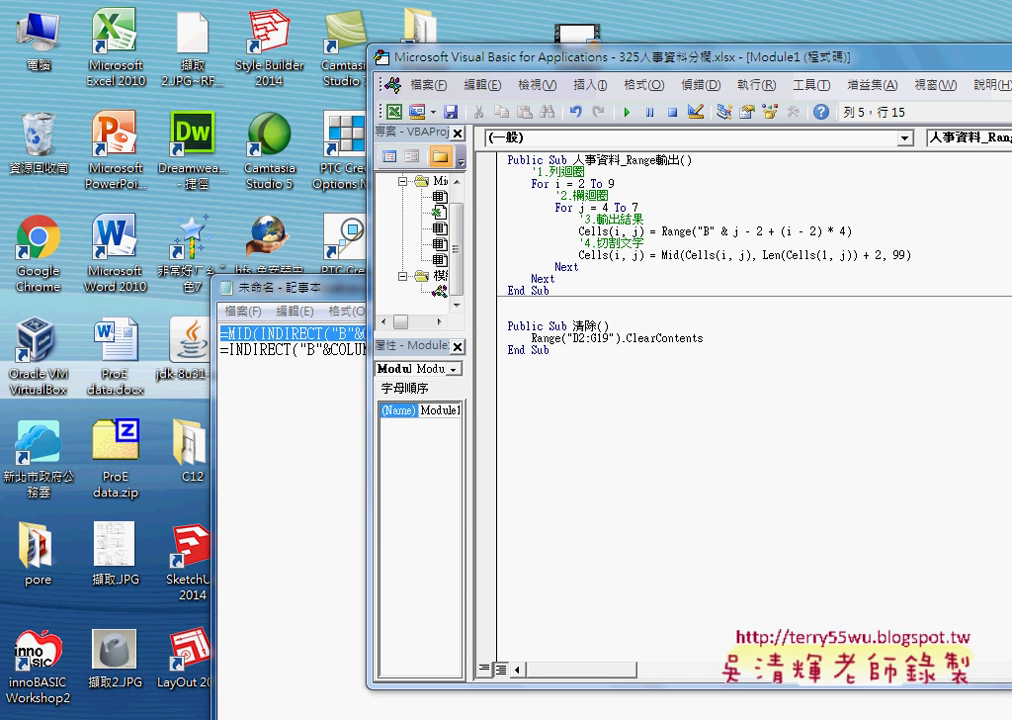
{"action": "key", "text": "alt+F11"}
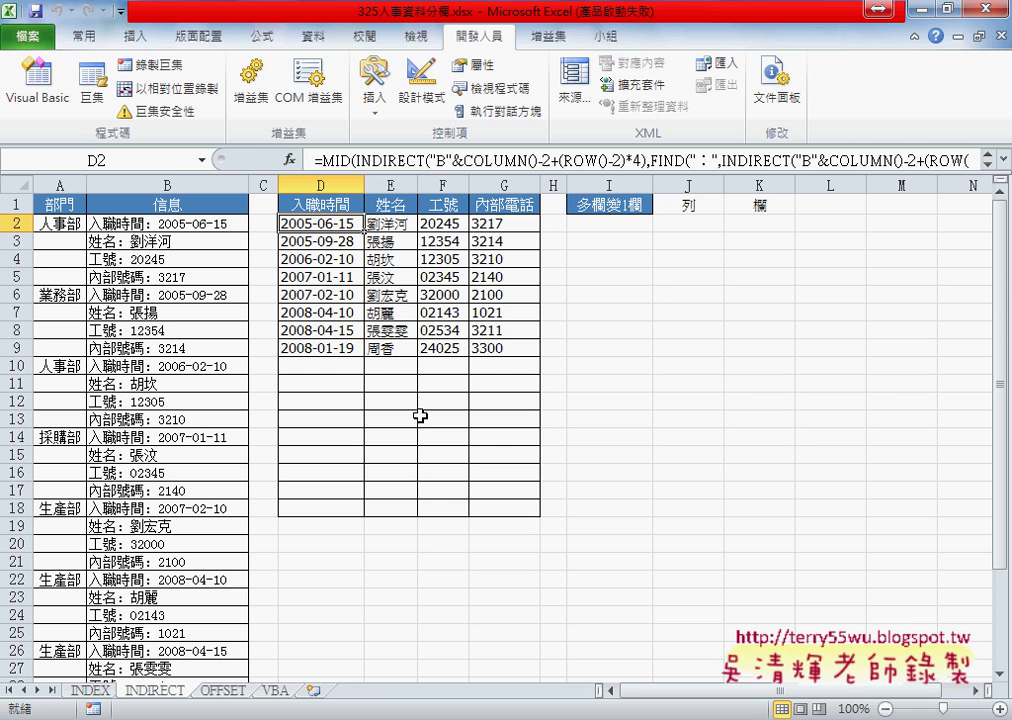
{"action": "left_click", "coordinate": [40, 100]}
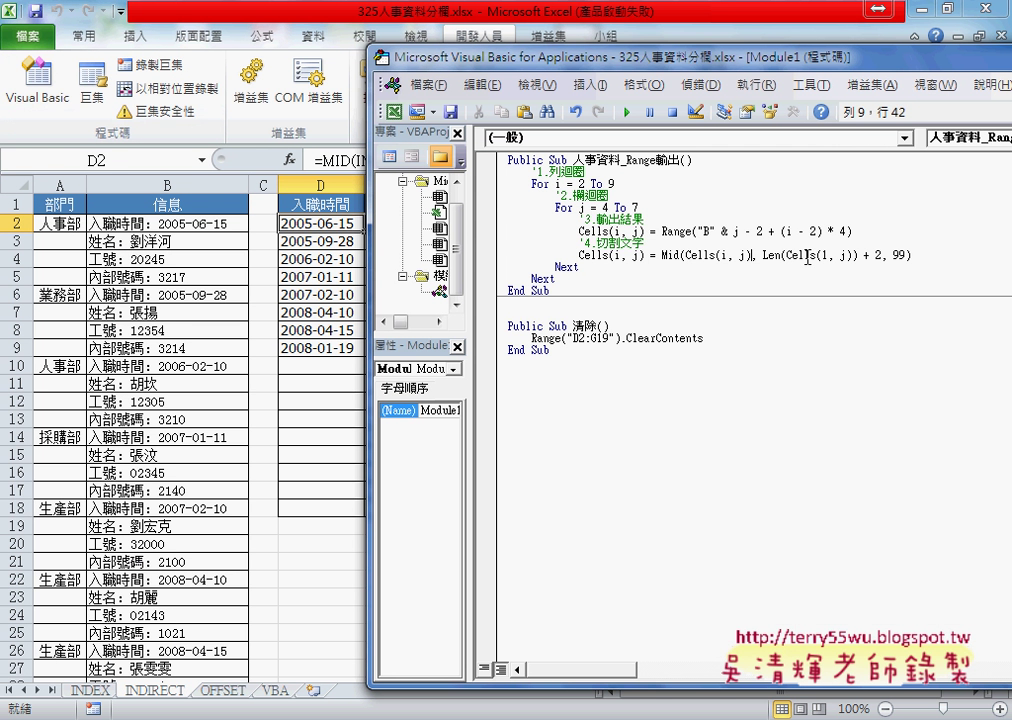
Step: Walk through the Range("B" & j - 2 + (i - 2) * 4) address, highlighting its B, j - 2 and i - 2 parts
{"action": "double_click", "coordinate": [707, 232]}
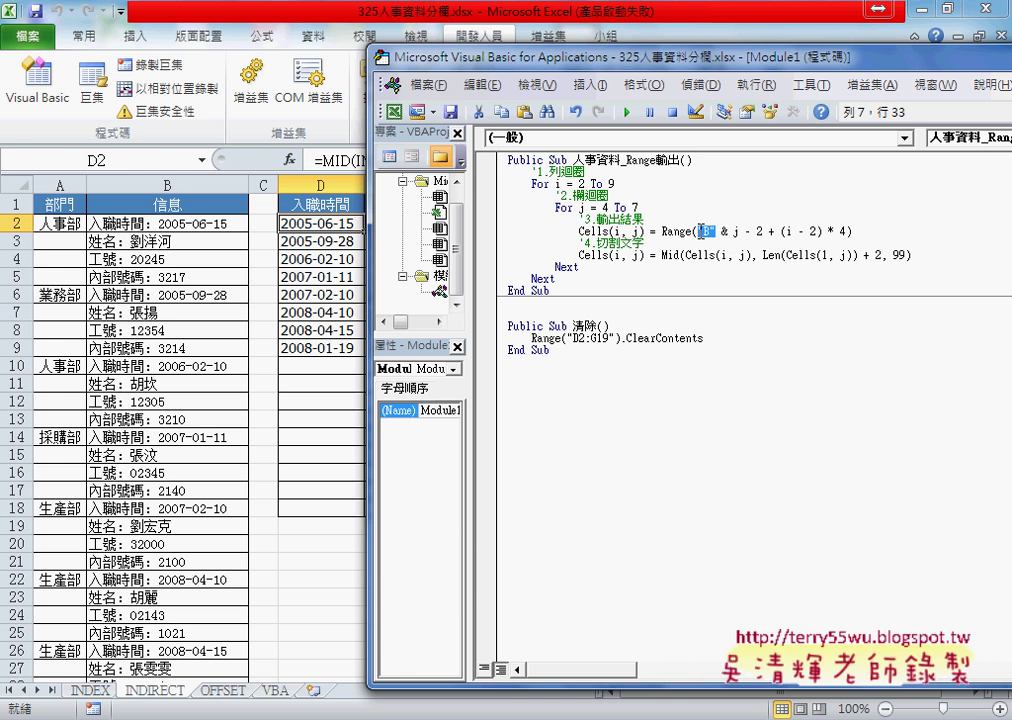
{"action": "left_click_drag", "start_coordinate": [663, 232], "coordinate": [679, 232]}
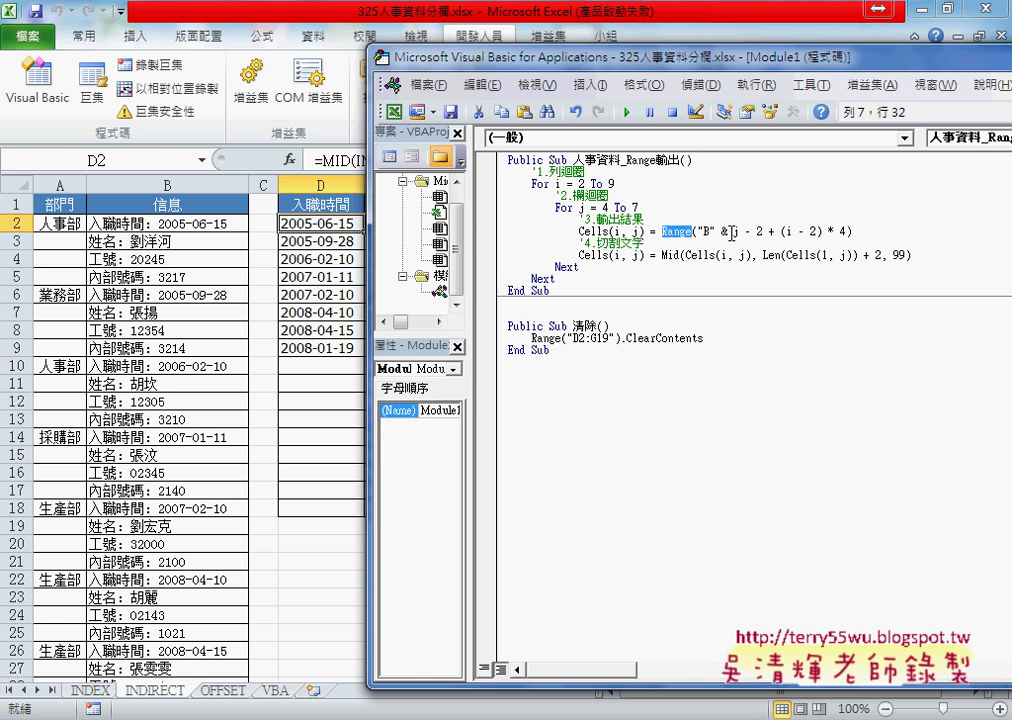
{"action": "double_click", "coordinate": [731, 232]}
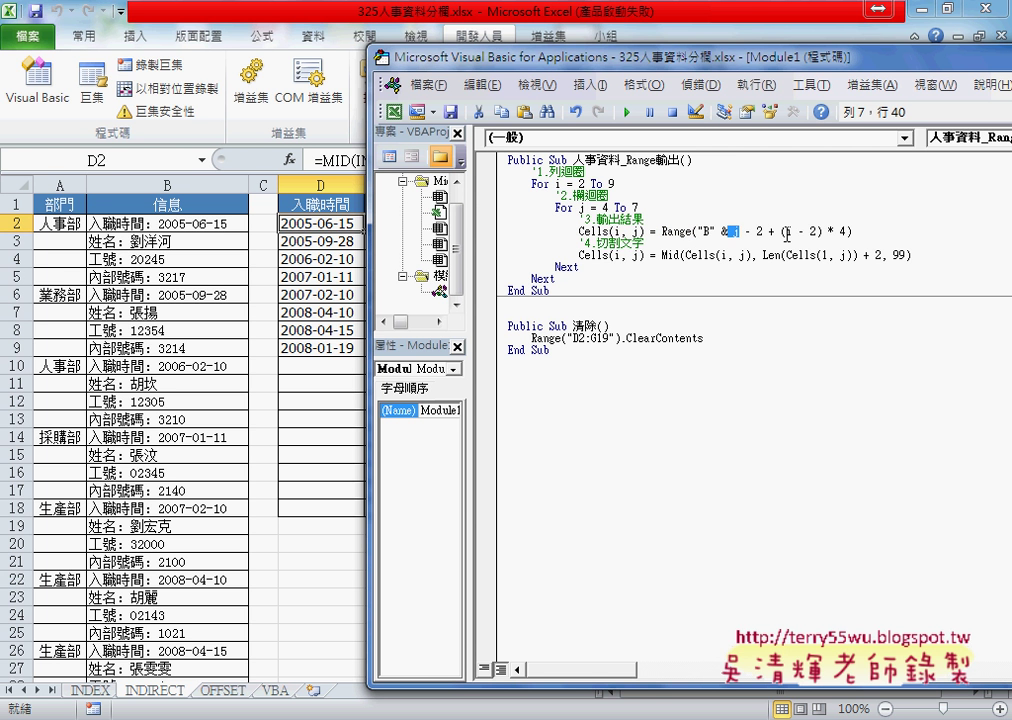
{"action": "left_click_drag", "start_coordinate": [787, 235], "coordinate": [765, 237]}
{"action": "type", "text": "j - 2"}
{"action": "double_click", "coordinate": [787, 232]}
{"action": "mouse_move", "coordinate": [817, 231]}
{"action": "left_mouse_down"}
{"action": "mouse_move", "coordinate": [707, 232]}
{"action": "mouse_move", "coordinate": [723, 233]}
{"action": "left_mouse_up"}
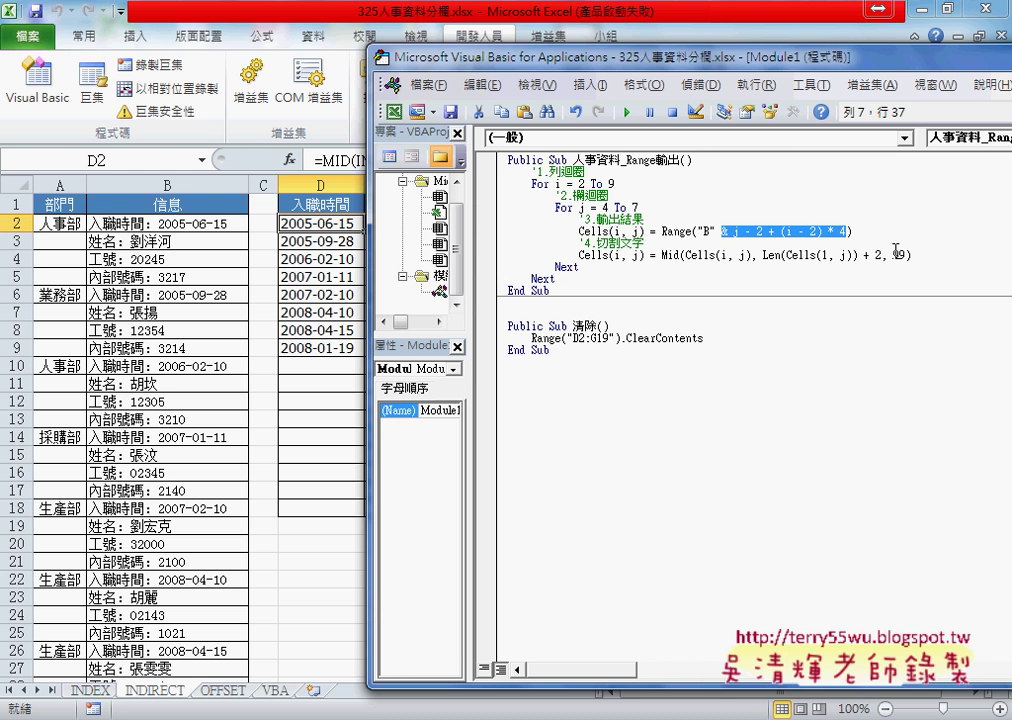
{"action": "left_click", "coordinate": [712, 232]}
{"action": "left_click_drag", "start_coordinate": [716, 232], "coordinate": [722, 235]}
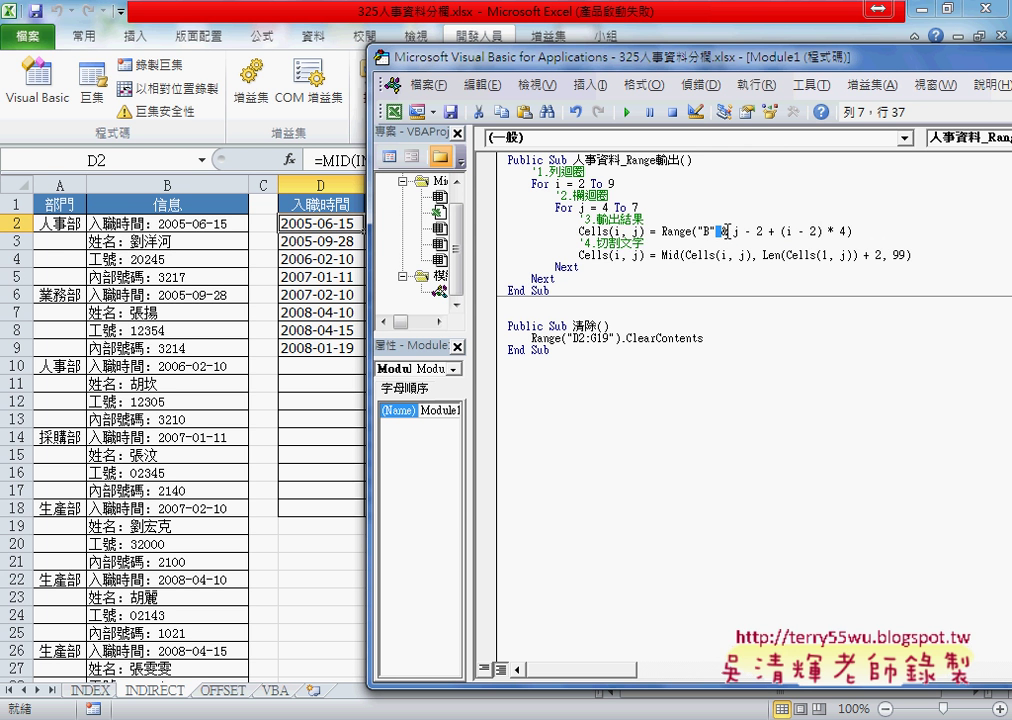
{"action": "type", "text": "&"}
Step: Highlight the Mid and Len(Cells(1, j)) parts, then run 清除 to empty D2:G9
{"action": "left_click", "coordinate": [673, 256]}
{"action": "key", "text": "shift+Left"}
{"action": "double_click", "coordinate": [676, 258]}
{"action": "left_click_drag", "start_coordinate": [763, 256], "coordinate": [853, 258]}
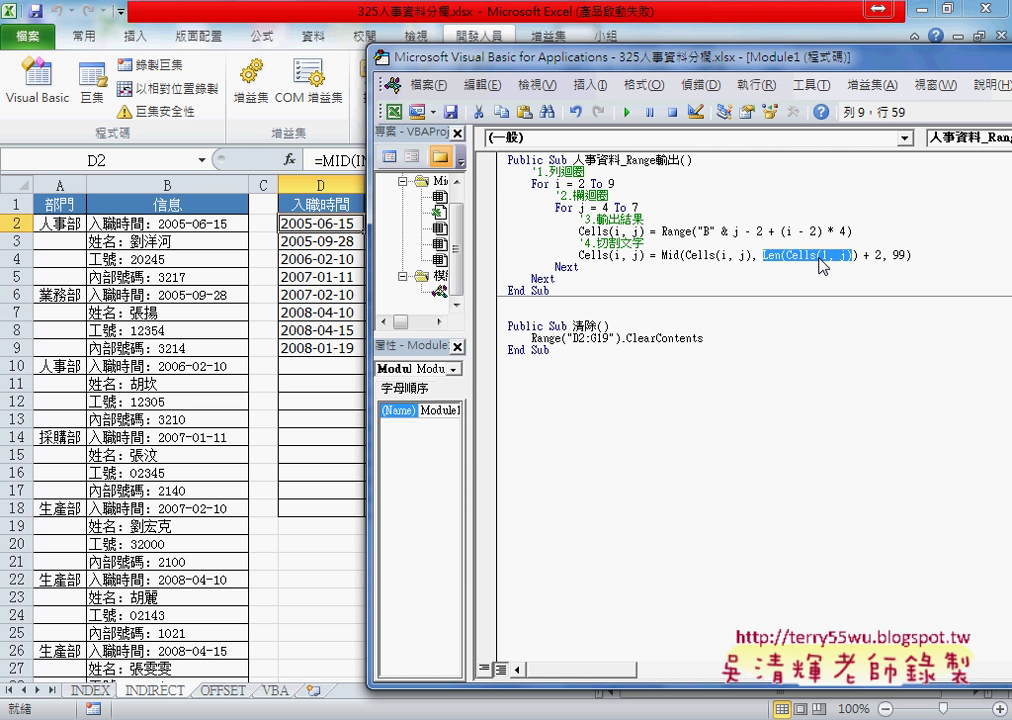
{"action": "left_click_drag", "start_coordinate": [758, 62], "coordinate": [937, 68]}
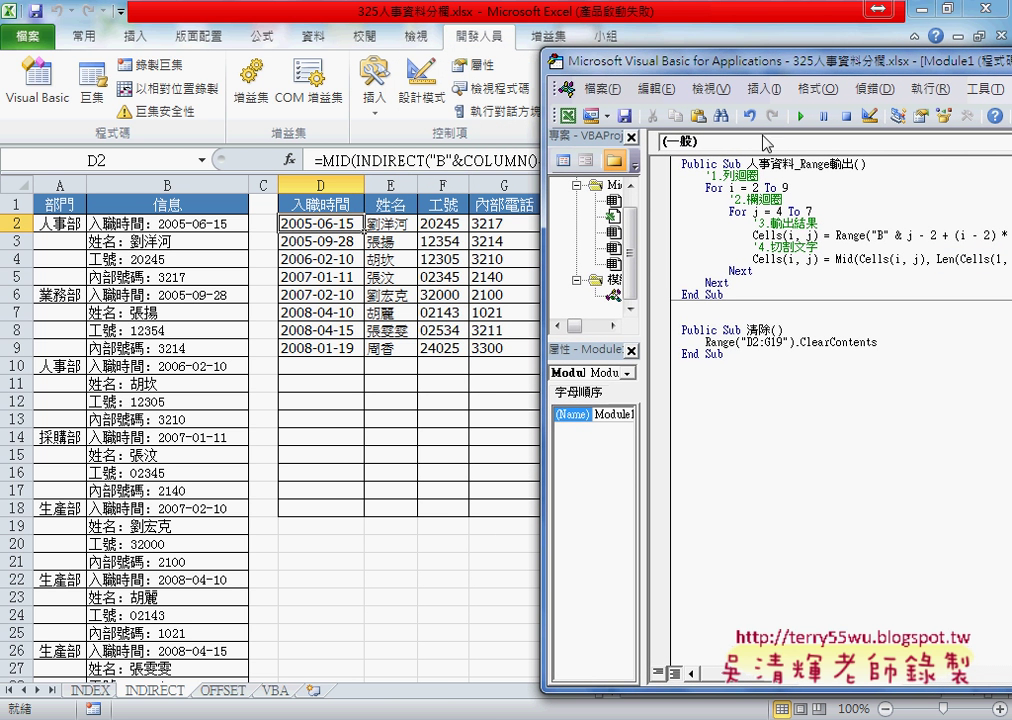
{"action": "left_click", "coordinate": [801, 116]}
Step: Run the 人事資料_Range輸出 macro to fill D2:G9 with the split staff records
{"action": "left_click_drag", "start_coordinate": [800, 164], "coordinate": [847, 164]}
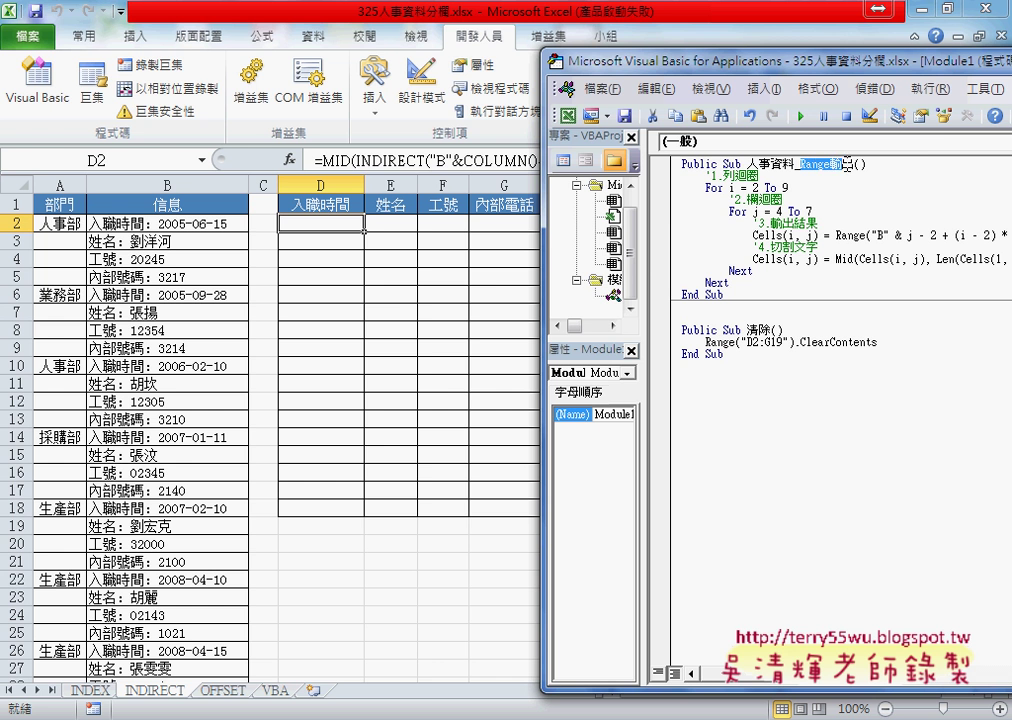
{"action": "left_click", "coordinate": [847, 164]}
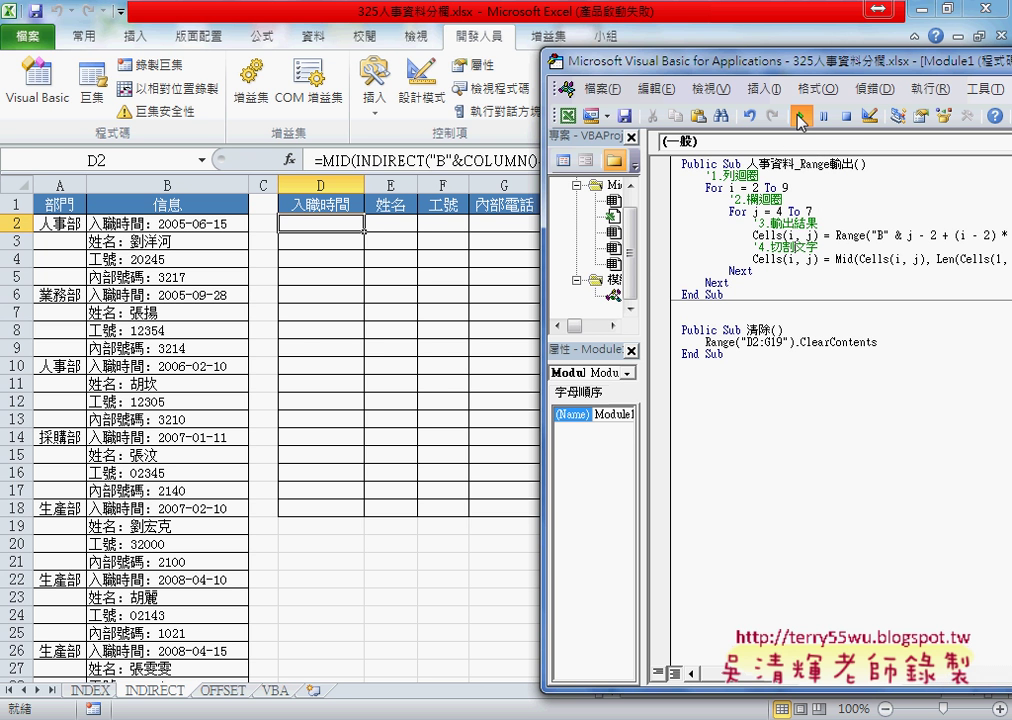
{"action": "left_click", "coordinate": [800, 119]}
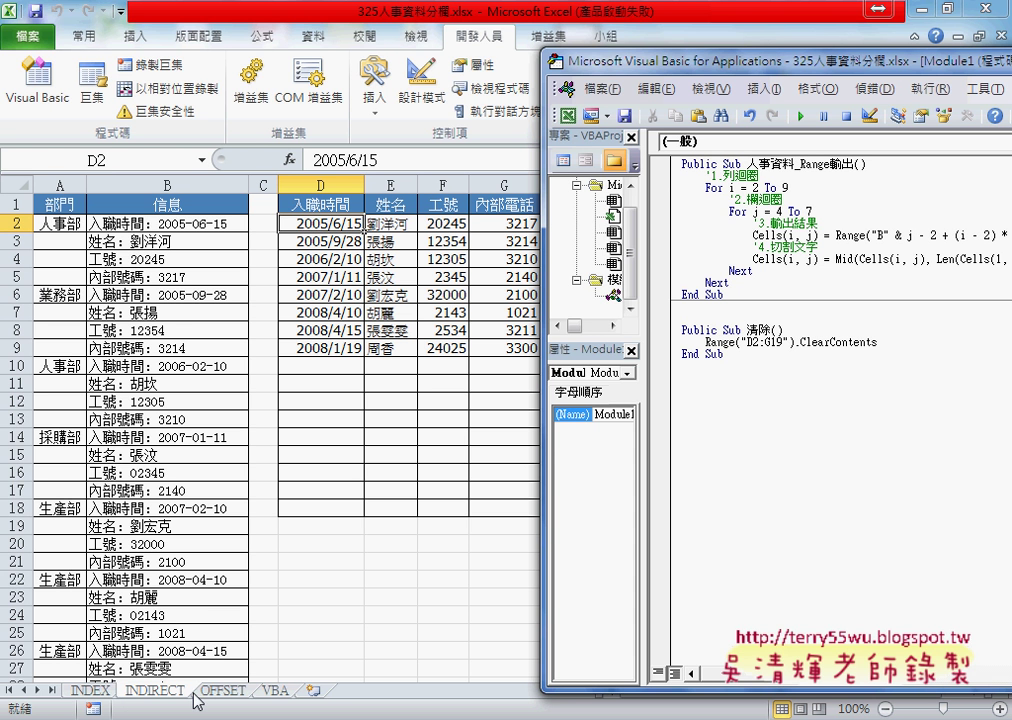
Step: Mark the INDEX and INDIRECT sheet tabs, then clear and refill D2:G9 on the VBA sheet with 清除 and 人事資料
{"action": "mouse_move", "coordinate": [100, 678]}
{"action": "left_mouse_down"}
{"action": "mouse_move", "coordinate": [68, 700]}
{"action": "mouse_move", "coordinate": [99, 673]}
{"action": "mouse_move", "coordinate": [195, 640]}
{"action": "mouse_move", "coordinate": [213, 662]}
{"action": "mouse_move", "coordinate": [205, 678]}
{"action": "mouse_move", "coordinate": [235, 697]}
{"action": "left_mouse_up"}
{"action": "mouse_move", "coordinate": [130, 697]}
{"action": "left_mouse_down"}
{"action": "mouse_move", "coordinate": [160, 697]}
{"action": "mouse_move", "coordinate": [200, 600]}
{"action": "mouse_move", "coordinate": [274, 669]}
{"action": "mouse_move", "coordinate": [288, 656]}
{"action": "left_mouse_up"}
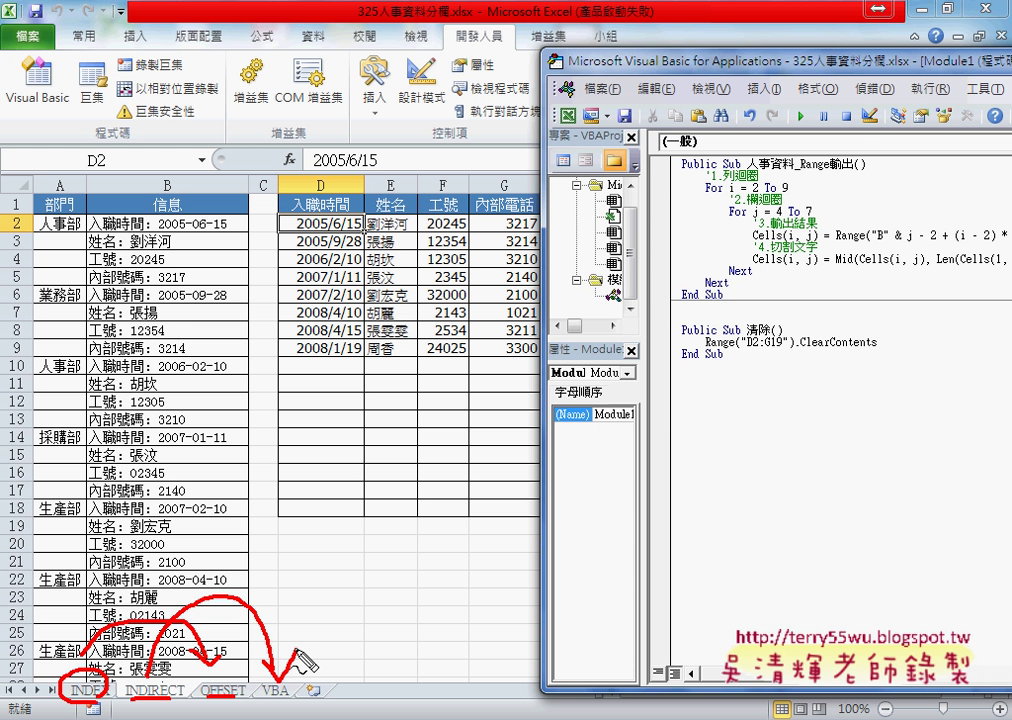
{"action": "left_click", "coordinate": [690, 401]}
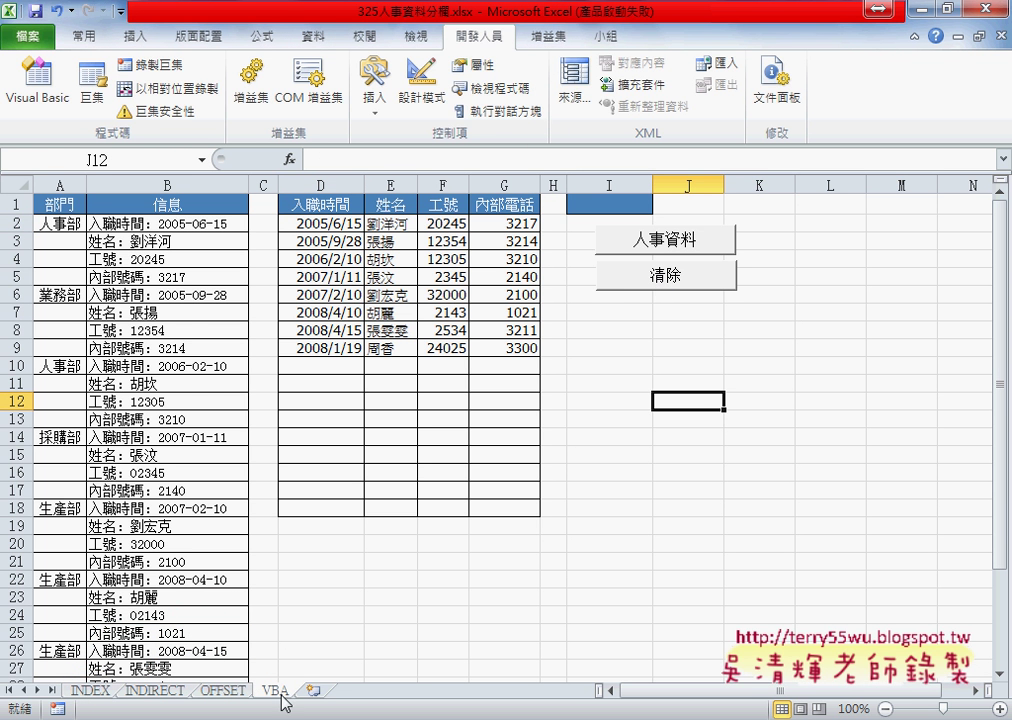
{"action": "left_click", "coordinate": [652, 276]}
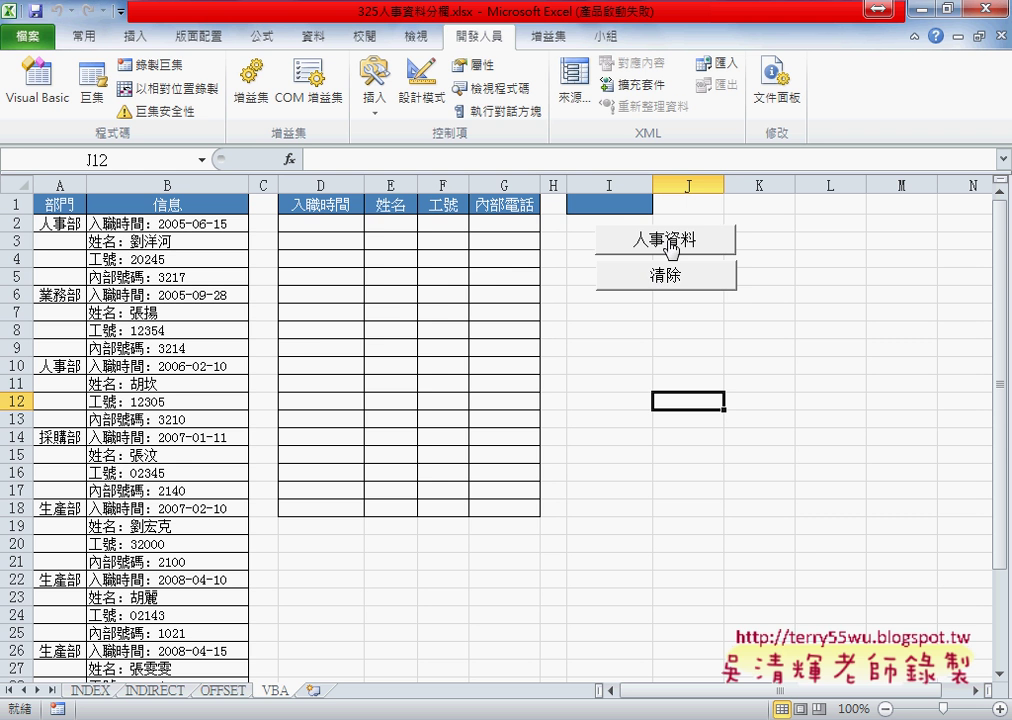
{"action": "left_click", "coordinate": [665, 240]}
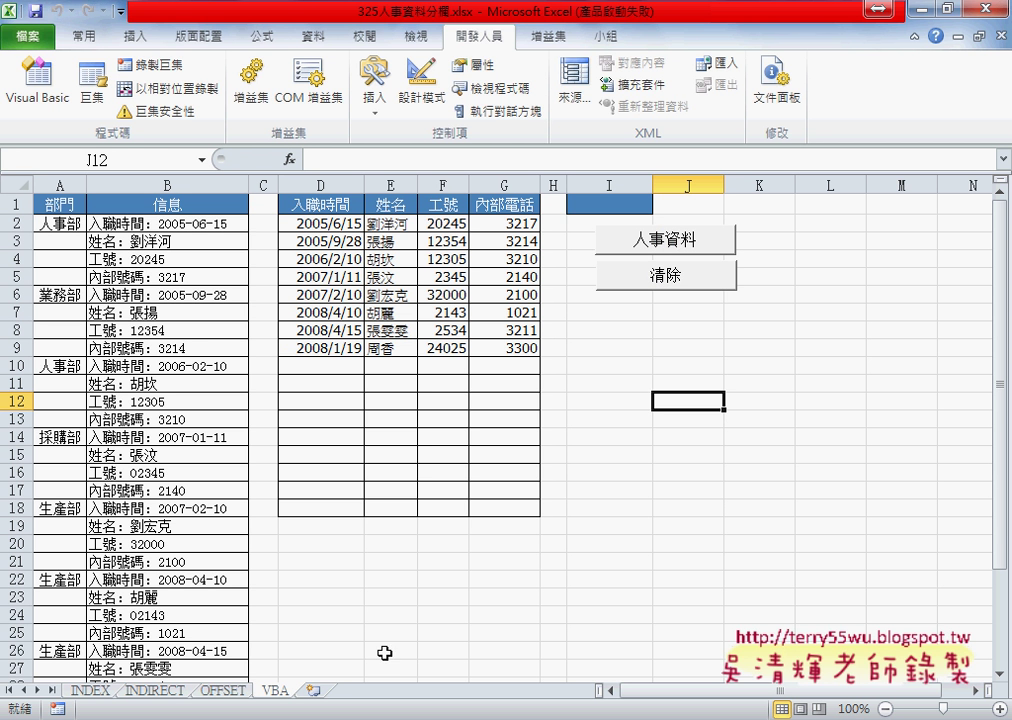
Step: Return to the Google Docs notes' INDIRECT screenshot and circle row 2 as the loop's start
{"action": "left_click", "coordinate": [230, 610]}
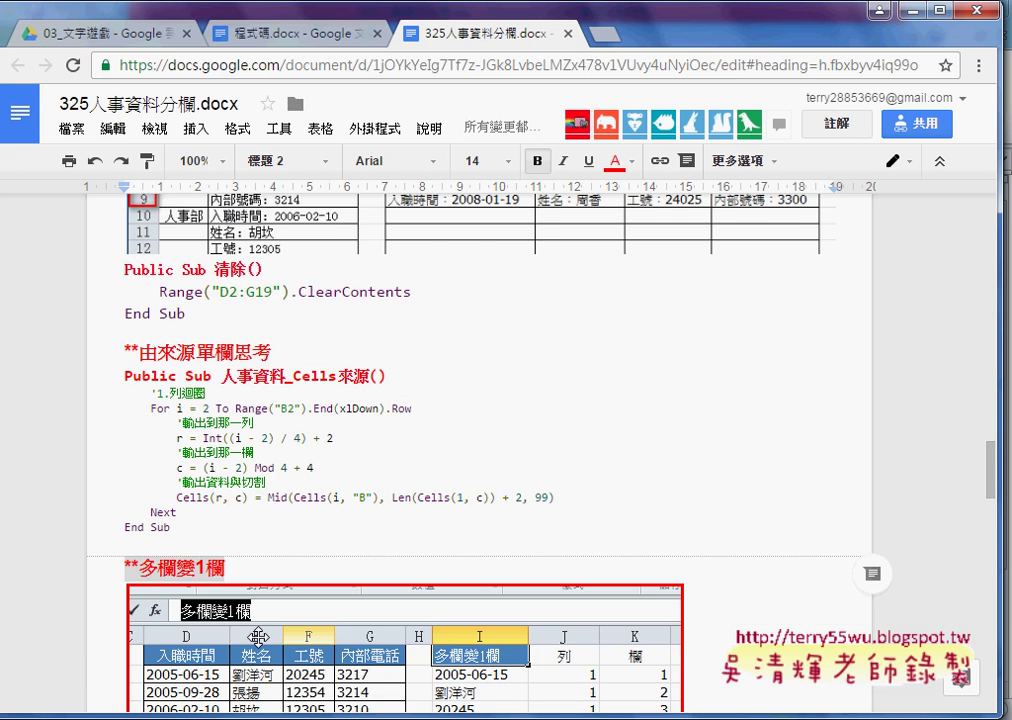
{"action": "scroll", "coordinate": [585, 488], "scroll_direction": "up", "scroll_amount": 1}
{"action": "scroll", "coordinate": [590, 487], "scroll_direction": "up", "scroll_amount": 2}
{"action": "scroll", "coordinate": [592, 486], "scroll_direction": "up", "scroll_amount": 1}
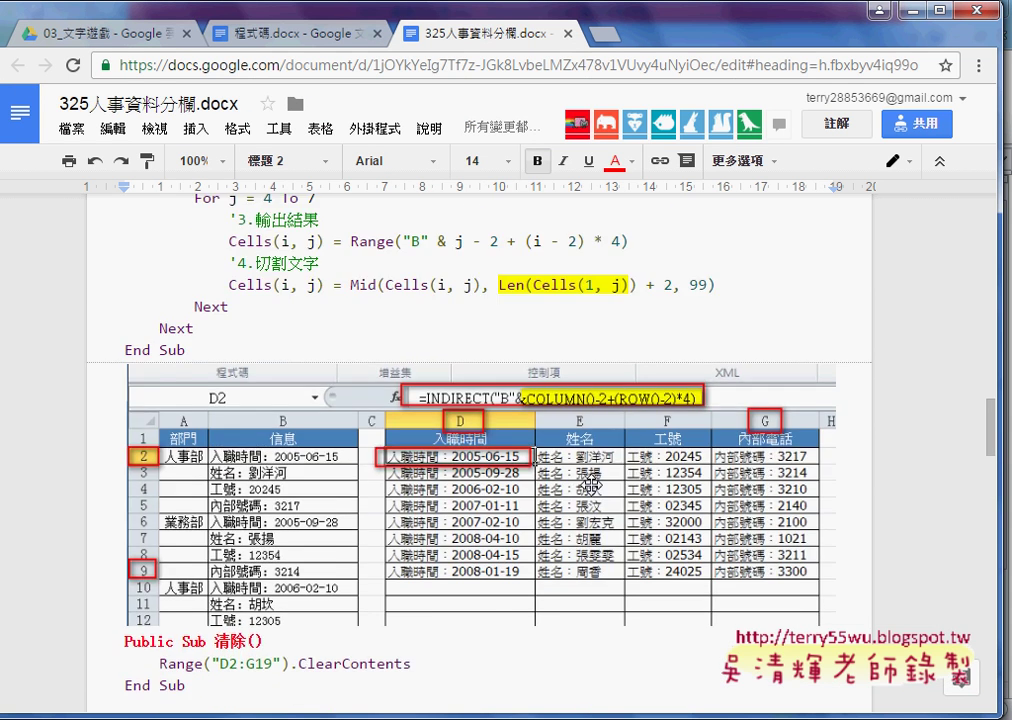
{"action": "scroll", "coordinate": [593, 485], "scroll_direction": "up", "scroll_amount": 2}
{"action": "scroll", "coordinate": [593, 485], "scroll_direction": "down", "scroll_amount": 2}
{"action": "scroll", "coordinate": [500, 400], "scroll_direction": "down", "scroll_amount": 1}
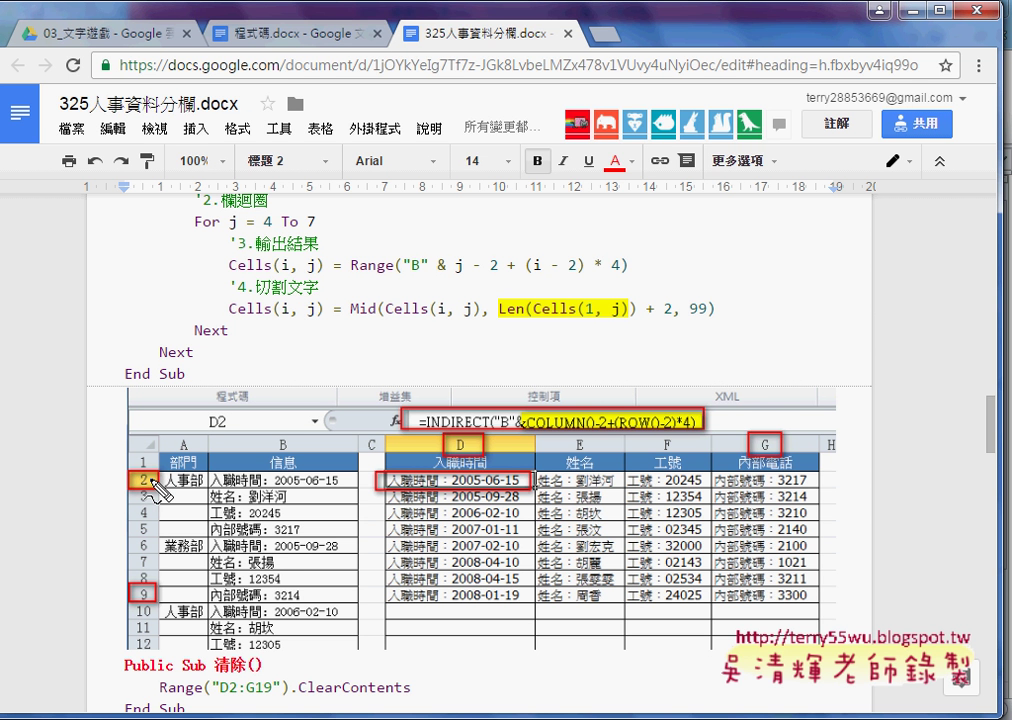
{"action": "left_click_drag", "start_coordinate": [150, 466], "coordinate": [157, 505]}
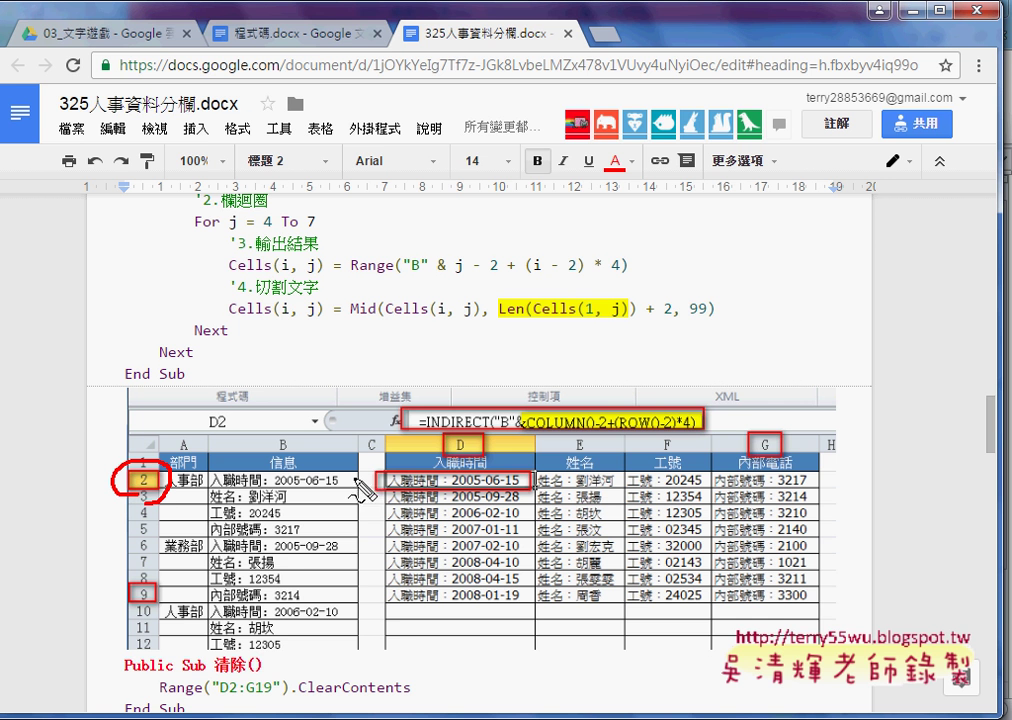
Step: Outline D2:G9, arrow row 2, circle row 9, and write 4 above column D
{"action": "left_click_drag", "start_coordinate": [376, 470], "coordinate": [375, 610]}
{"action": "mouse_move", "coordinate": [395, 456]}
{"action": "left_mouse_down"}
{"action": "mouse_move", "coordinate": [826, 467]}
{"action": "mouse_move", "coordinate": [822, 603]}
{"action": "left_mouse_up"}
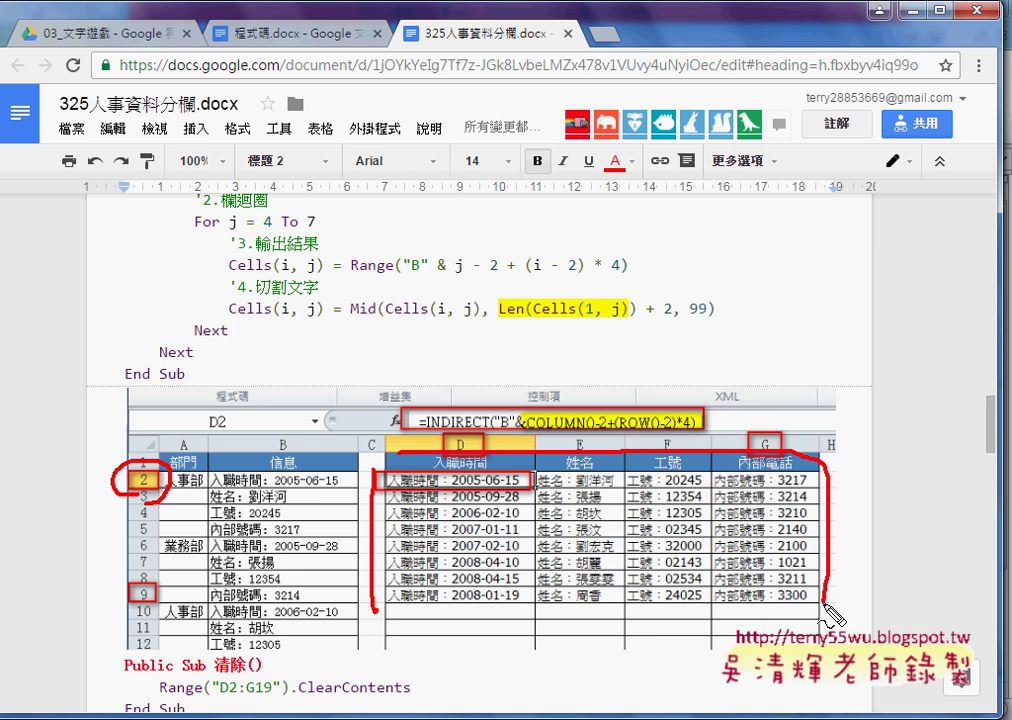
{"action": "left_click_drag", "start_coordinate": [435, 617], "coordinate": [808, 605]}
{"action": "mouse_move", "coordinate": [68, 405]}
{"action": "left_mouse_down"}
{"action": "mouse_move", "coordinate": [70, 458]}
{"action": "mouse_move", "coordinate": [107, 490]}
{"action": "left_mouse_up"}
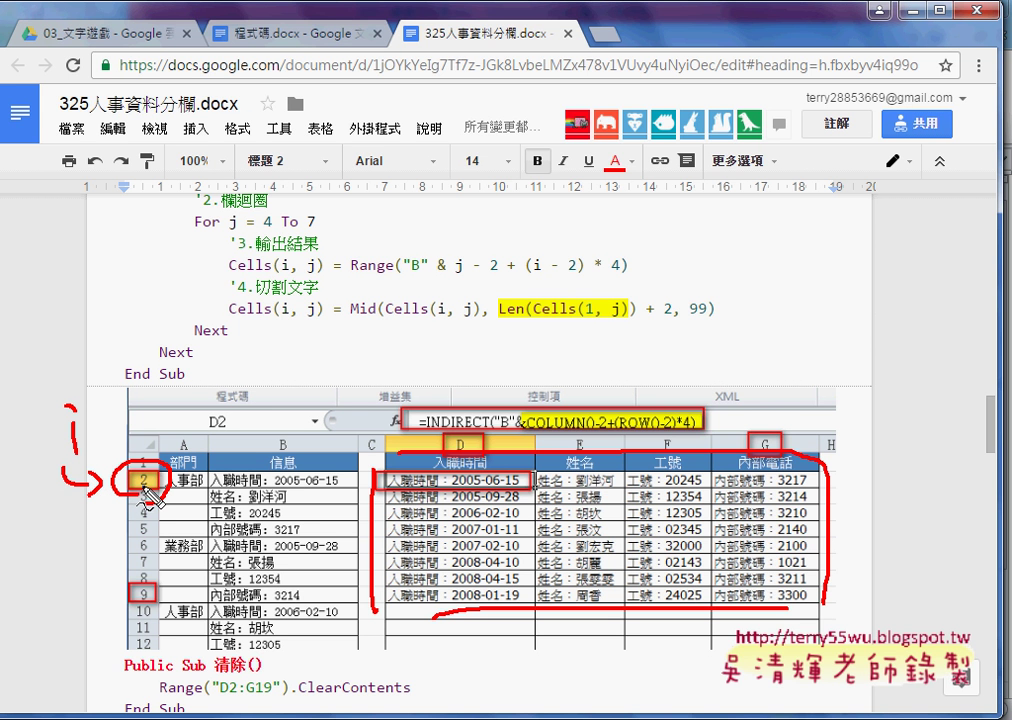
{"action": "left_click_drag", "start_coordinate": [152, 588], "coordinate": [140, 578]}
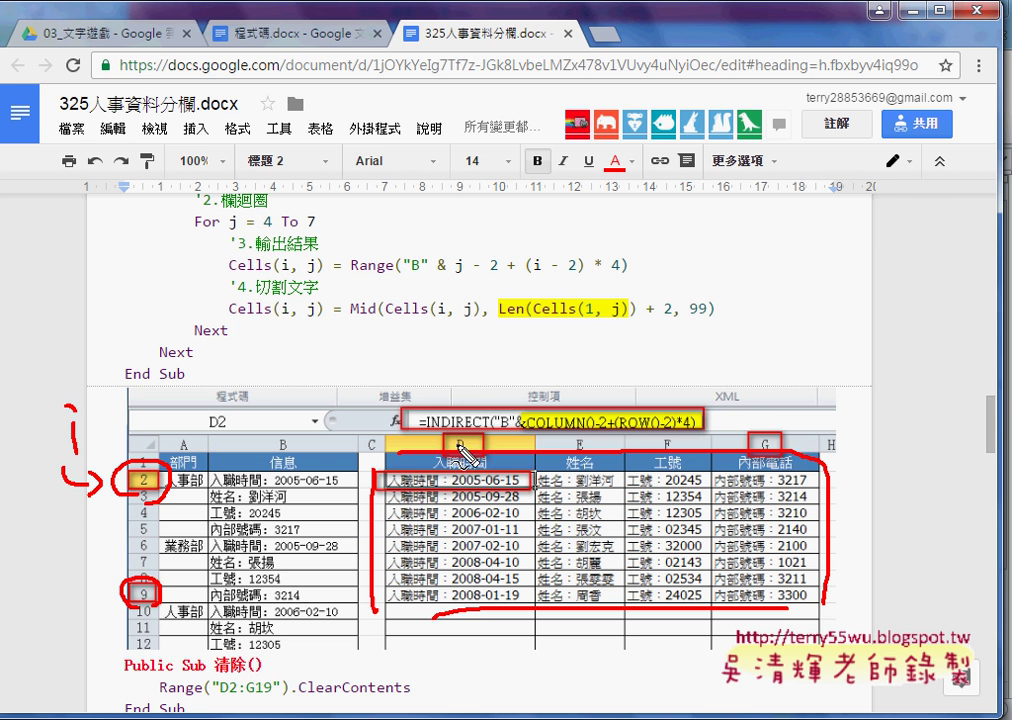
{"action": "mouse_move", "coordinate": [462, 367]}
{"action": "left_mouse_down"}
{"action": "mouse_move", "coordinate": [480, 384]}
{"action": "mouse_move", "coordinate": [470, 407]}
{"action": "left_mouse_up"}
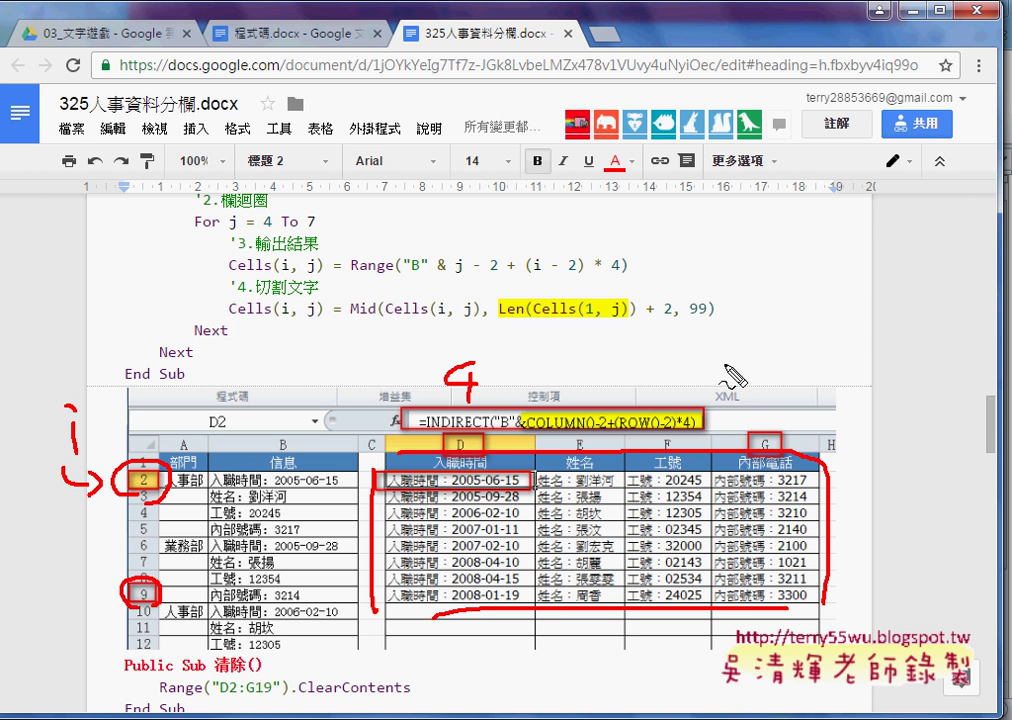
Step: Write 7 above column G, begin a Range note above the formula, and box column D's header
{"action": "left_click_drag", "start_coordinate": [728, 345], "coordinate": [746, 375]}
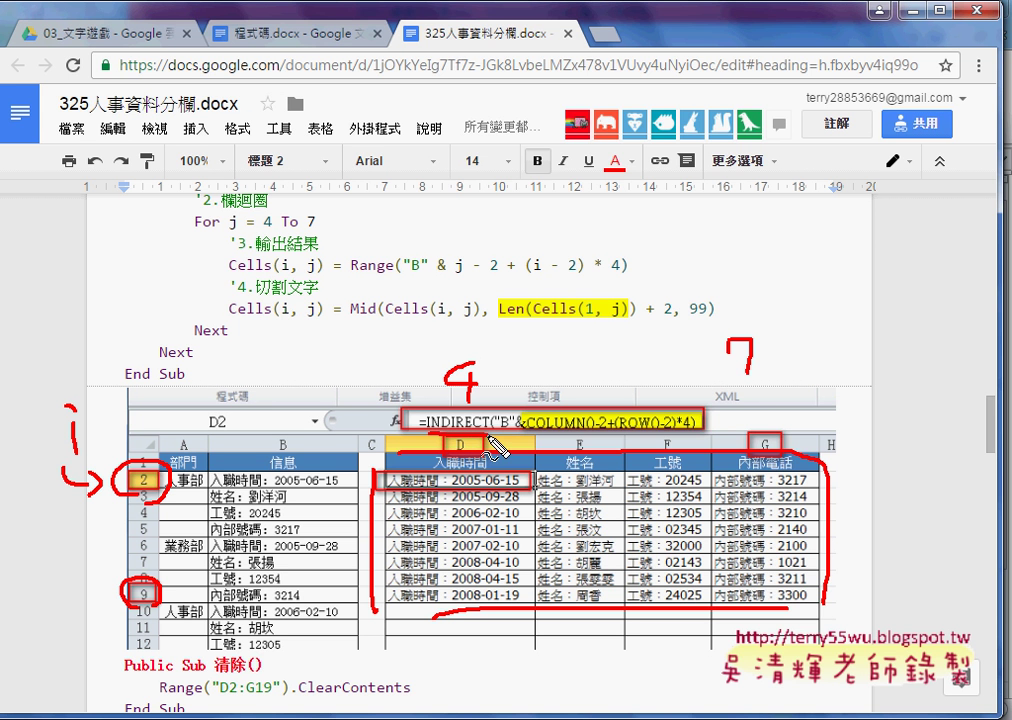
{"action": "mouse_move", "coordinate": [533, 332]}
{"action": "left_mouse_down"}
{"action": "mouse_move", "coordinate": [535, 368]}
{"action": "mouse_move", "coordinate": [596, 366]}
{"action": "mouse_move", "coordinate": [600, 384]}
{"action": "mouse_move", "coordinate": [621, 364]}
{"action": "left_mouse_up"}
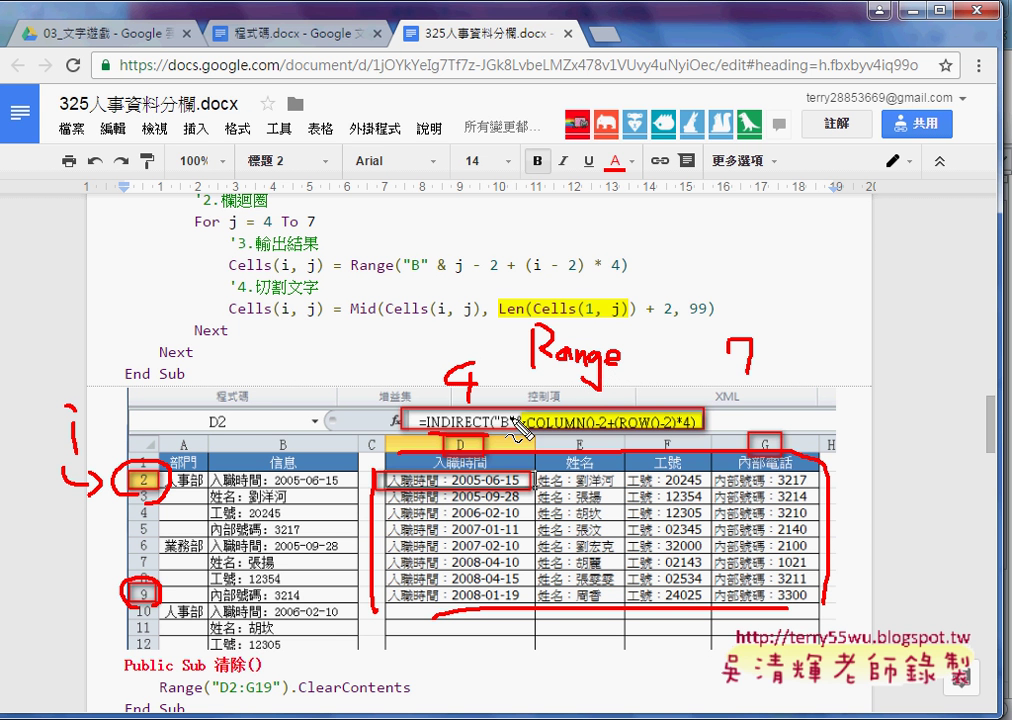
{"action": "left_click_drag", "start_coordinate": [484, 440], "coordinate": [446, 436]}
Step: Complete the Range("B" & … note with bracket, quotes and ampersand, then erase all pen annotations
{"action": "left_click_drag", "start_coordinate": [648, 340], "coordinate": [640, 388]}
{"action": "mouse_move", "coordinate": [648, 388]}
{"action": "left_mouse_down"}
{"action": "mouse_move", "coordinate": [664, 342]}
{"action": "mouse_move", "coordinate": [645, 388]}
{"action": "left_mouse_up"}
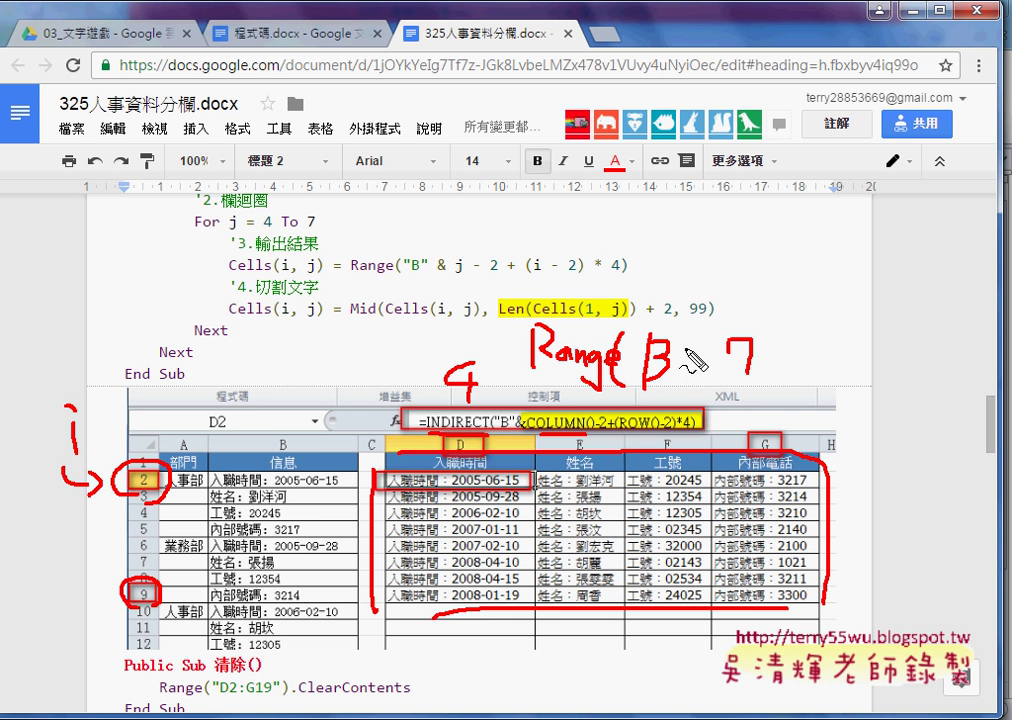
{"action": "left_click_drag", "start_coordinate": [639, 324], "coordinate": [638, 334]}
{"action": "mouse_move", "coordinate": [644, 324]}
{"action": "left_mouse_down"}
{"action": "mouse_move", "coordinate": [643, 334]}
{"action": "mouse_move", "coordinate": [664, 334]}
{"action": "left_mouse_up"}
{"action": "left_click_drag", "start_coordinate": [671, 324], "coordinate": [670, 334]}
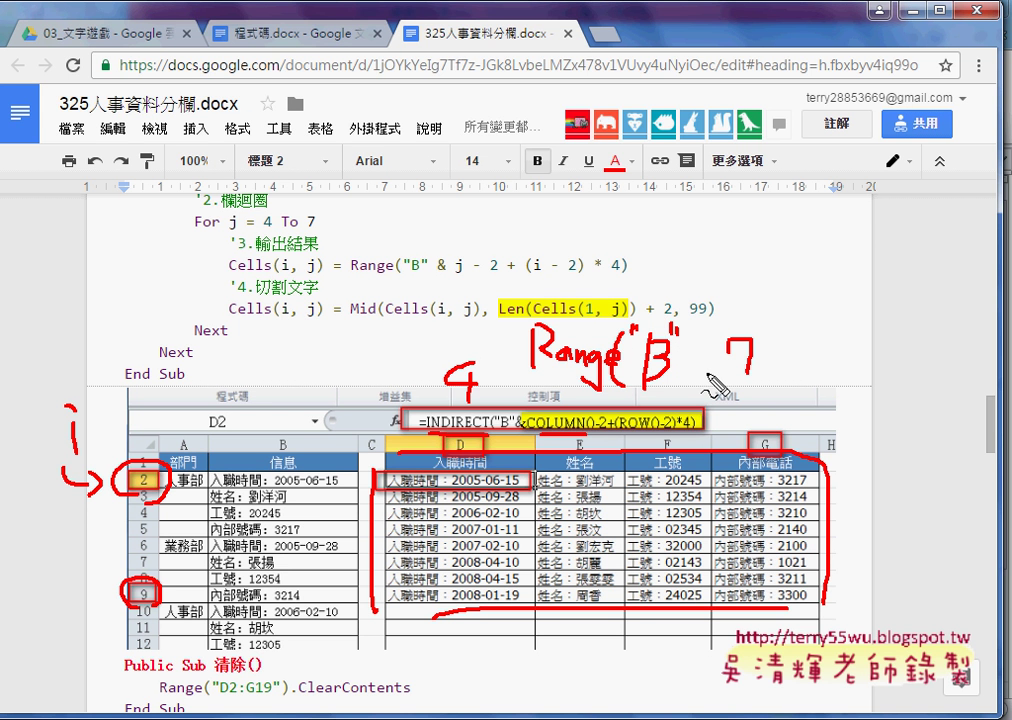
{"action": "left_click_drag", "start_coordinate": [702, 346], "coordinate": [705, 371]}
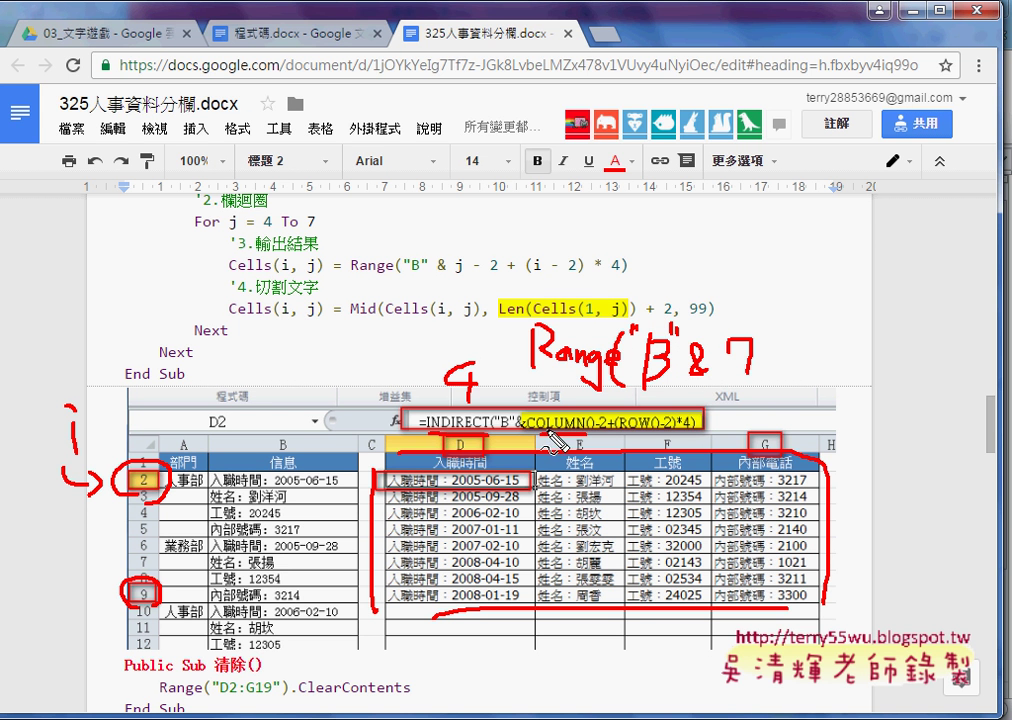
{"action": "left_click_drag", "start_coordinate": [550, 376], "coordinate": [565, 412]}
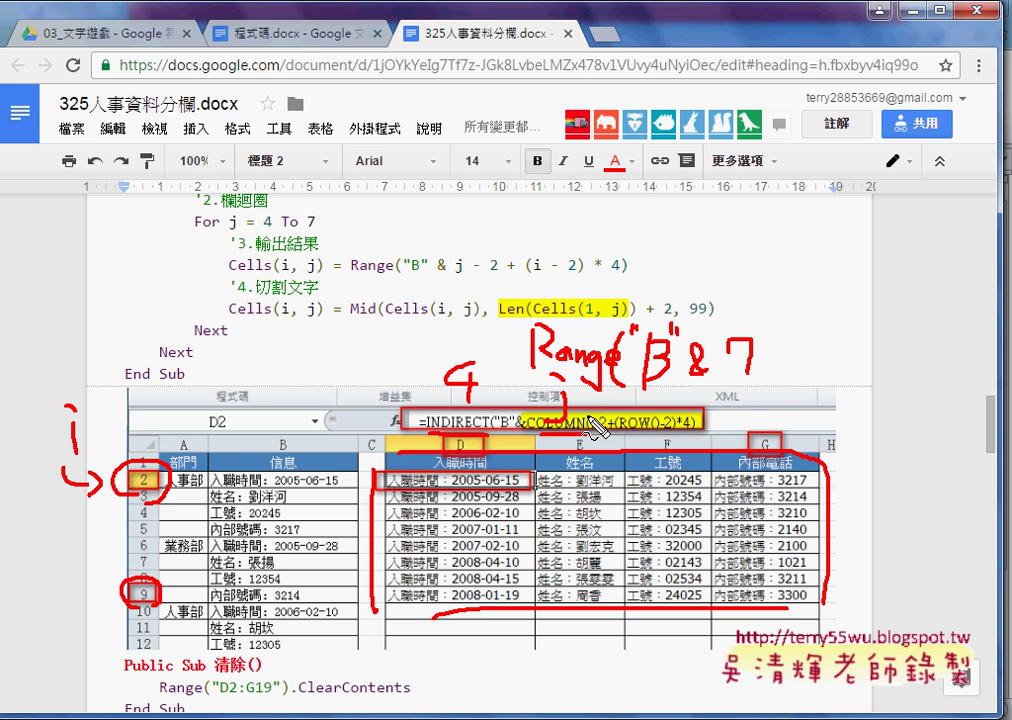
{"action": "mouse_move", "coordinate": [640, 358]}
{"action": "left_mouse_down"}
{"action": "mouse_move", "coordinate": [641, 386]}
{"action": "mouse_move", "coordinate": [669, 399]}
{"action": "mouse_move", "coordinate": [623, 402]}
{"action": "mouse_move", "coordinate": [689, 401]}
{"action": "left_mouse_up"}
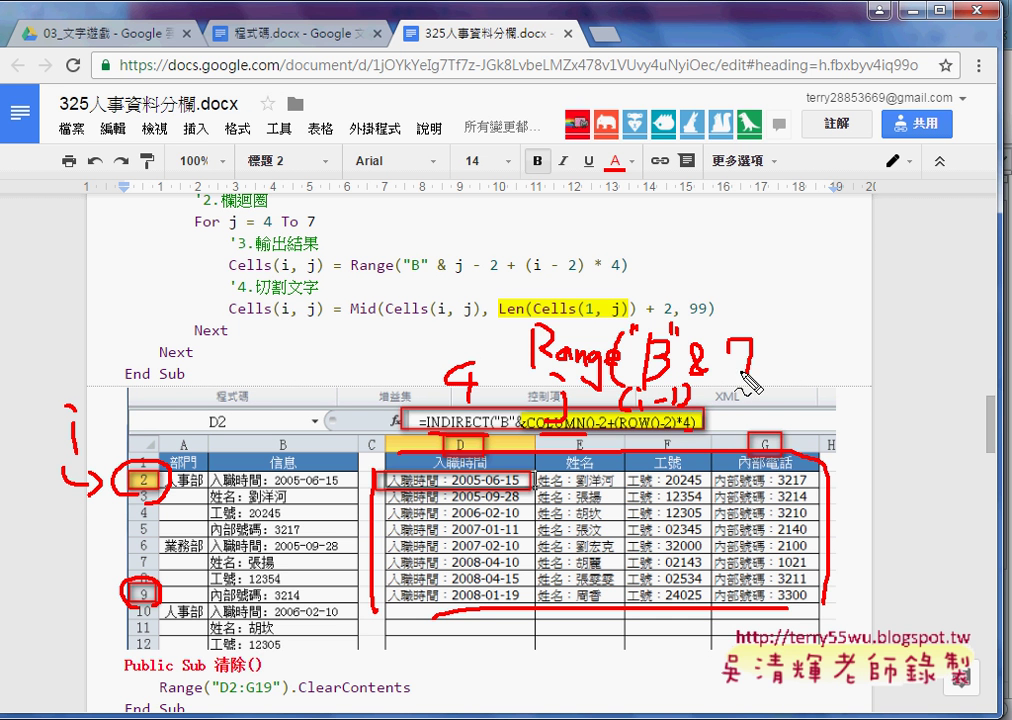
{"action": "key", "text": "Escape"}
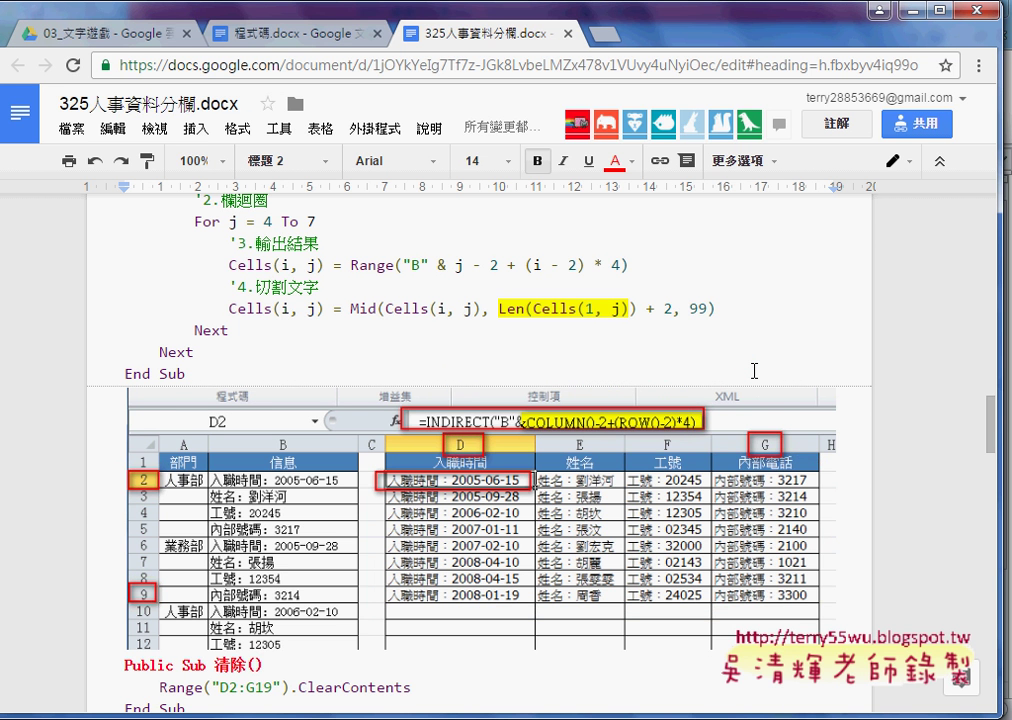
Step: Scroll up to the Range output macro and select its Range("B" & …) expression
{"action": "scroll", "coordinate": [754, 371], "scroll_direction": "up", "scroll_amount": 2}
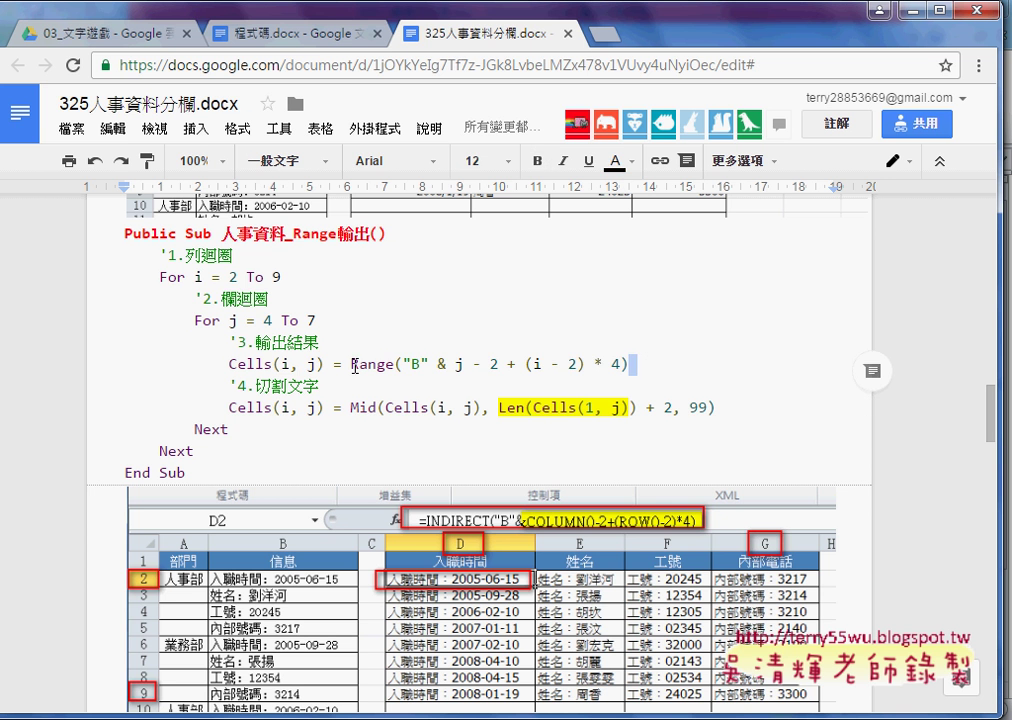
{"action": "left_click_drag", "start_coordinate": [350, 363], "coordinate": [604, 363]}
{"action": "left_click", "coordinate": [413, 386]}
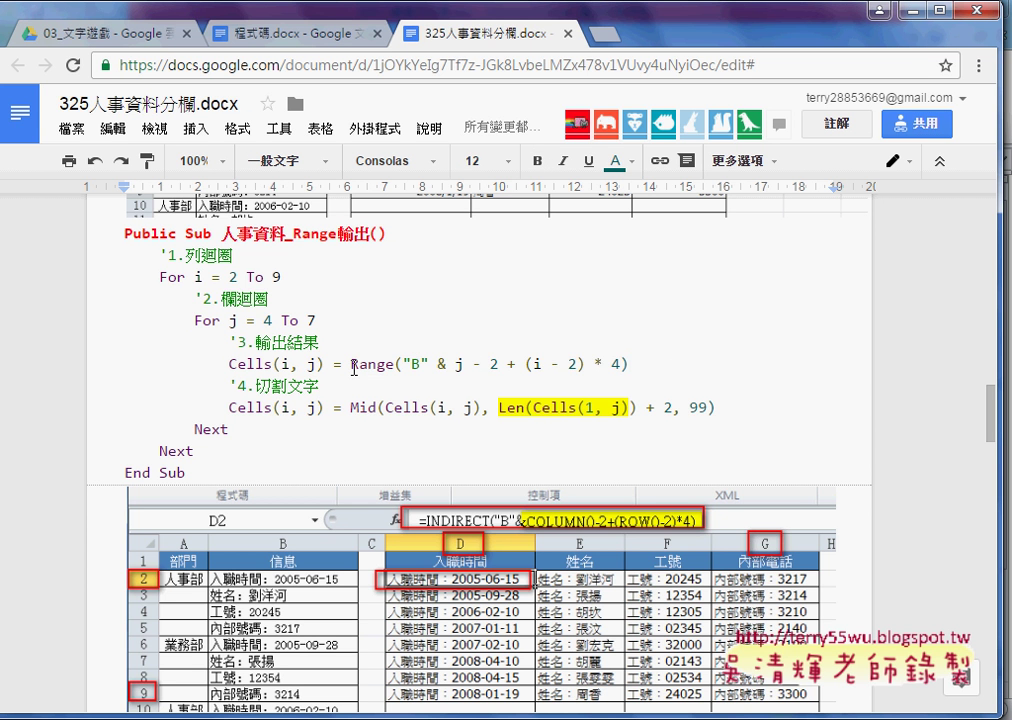
{"action": "left_click_drag", "start_coordinate": [351, 364], "coordinate": [629, 366]}
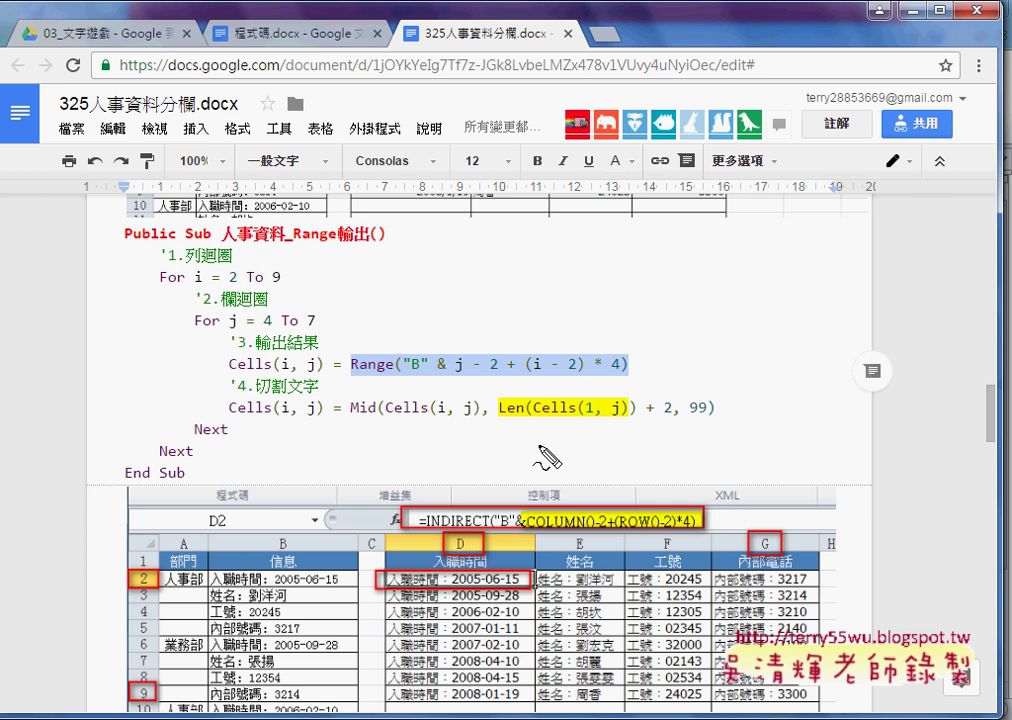
Step: Circle Cells(i, j), draw an arrow into it from Range, and underline Mid
{"action": "mouse_move", "coordinate": [325, 380]}
{"action": "left_mouse_down"}
{"action": "mouse_move", "coordinate": [224, 377]}
{"action": "mouse_move", "coordinate": [318, 372]}
{"action": "left_mouse_up"}
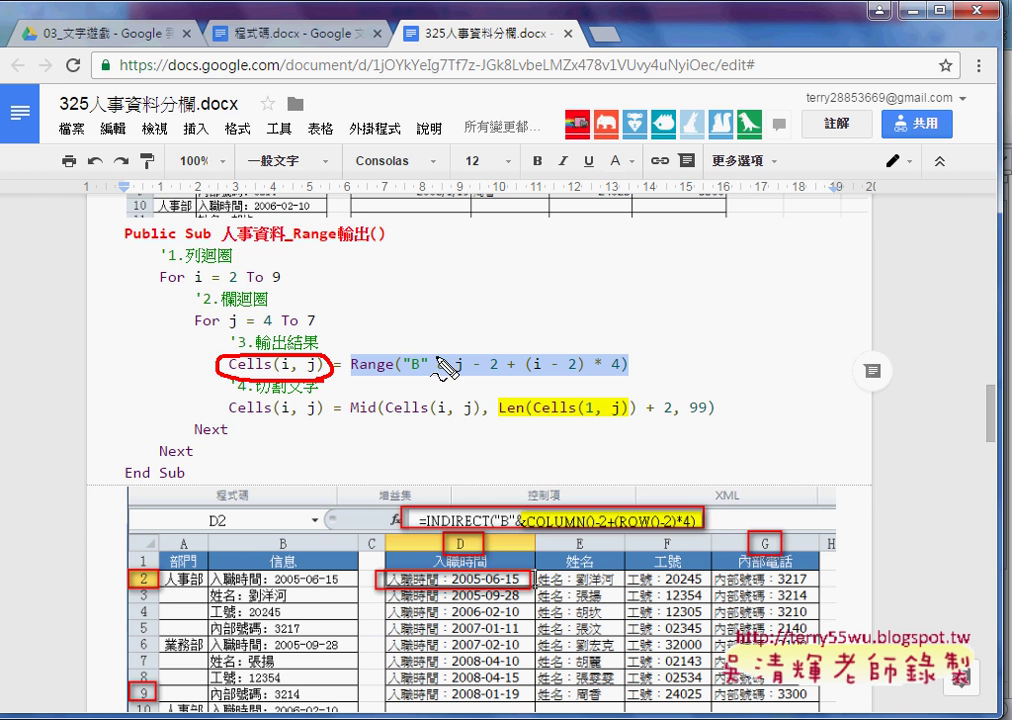
{"action": "left_click_drag", "start_coordinate": [440, 356], "coordinate": [310, 372]}
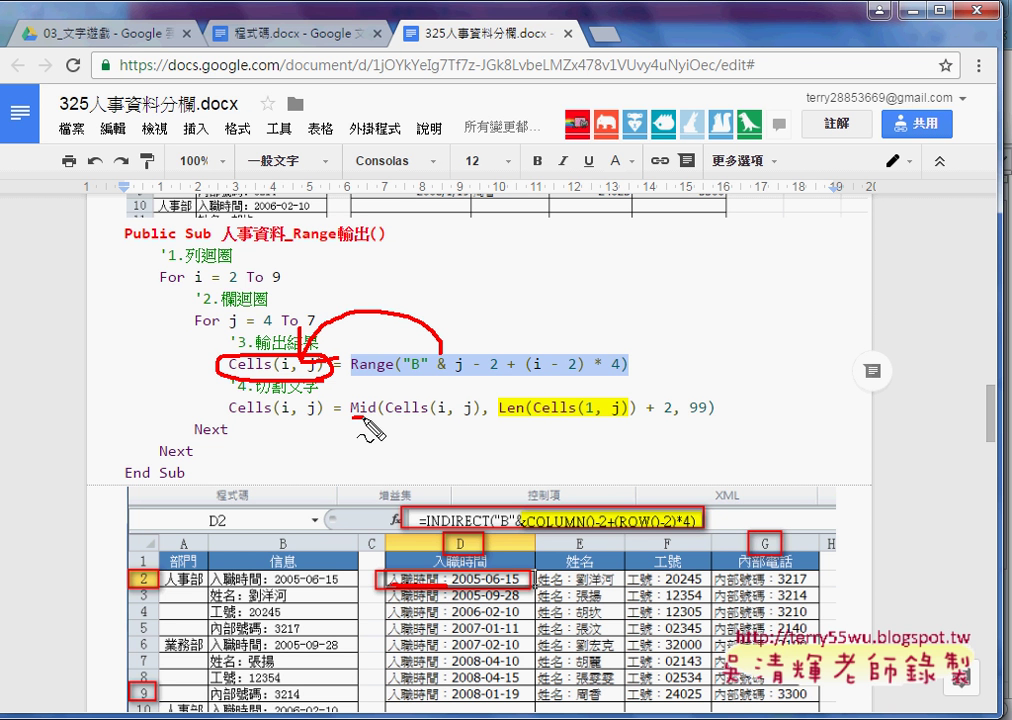
{"action": "left_click_drag", "start_coordinate": [351, 418], "coordinate": [369, 418]}
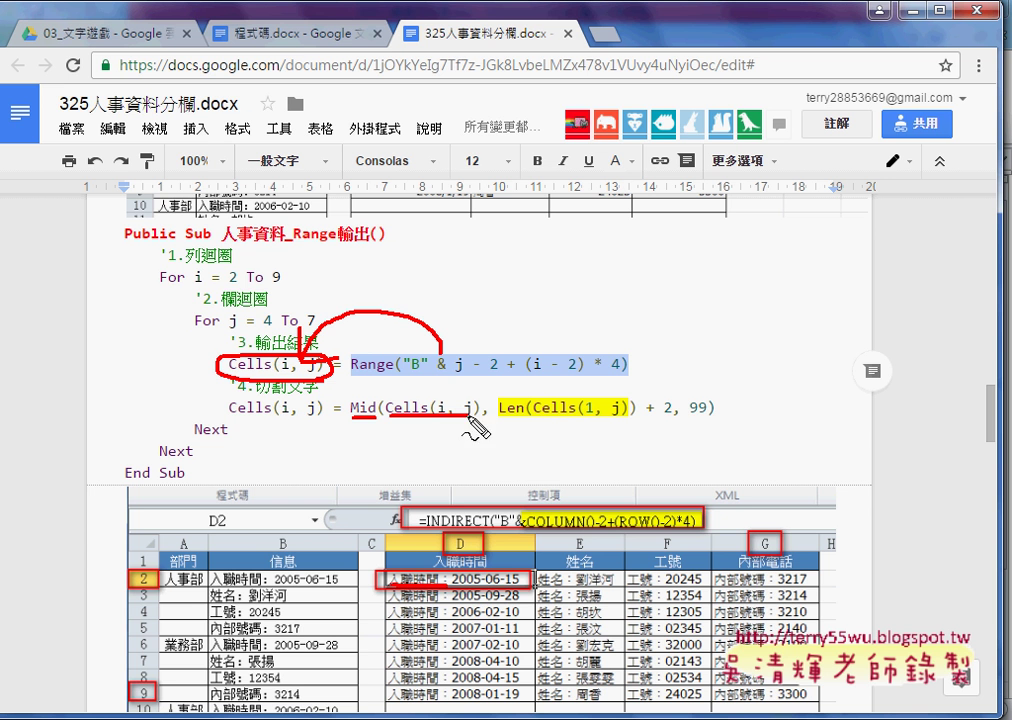
Step: Link the Mid line's Cells(i, j) to column D, underline Len, and circle the 入職時間 header
{"action": "left_click_drag", "start_coordinate": [388, 419], "coordinate": [470, 419]}
{"action": "mouse_move", "coordinate": [465, 525]}
{"action": "left_mouse_down"}
{"action": "mouse_move", "coordinate": [459, 432]}
{"action": "mouse_move", "coordinate": [471, 446]}
{"action": "left_mouse_up"}
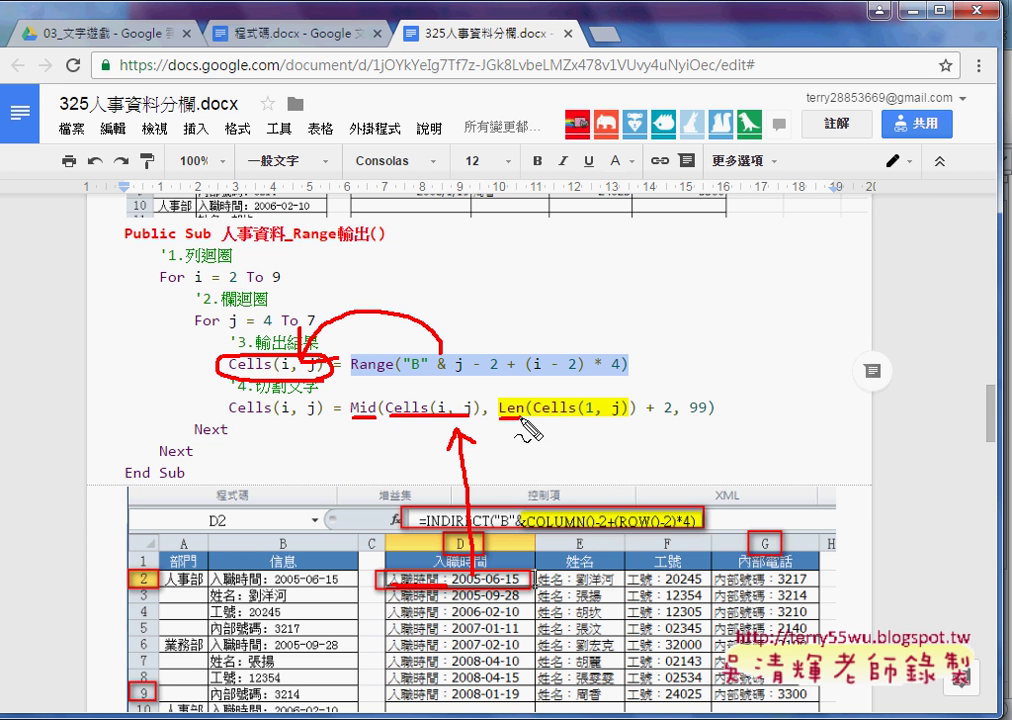
{"action": "left_click_drag", "start_coordinate": [500, 424], "coordinate": [526, 425]}
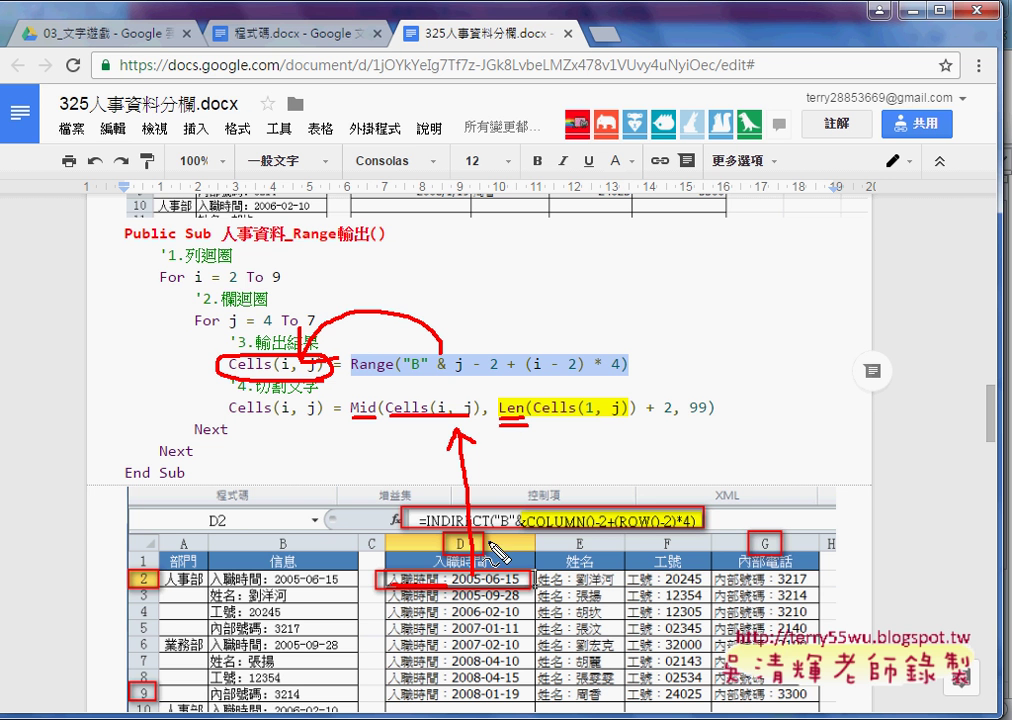
{"action": "left_click_drag", "start_coordinate": [478, 546], "coordinate": [472, 544]}
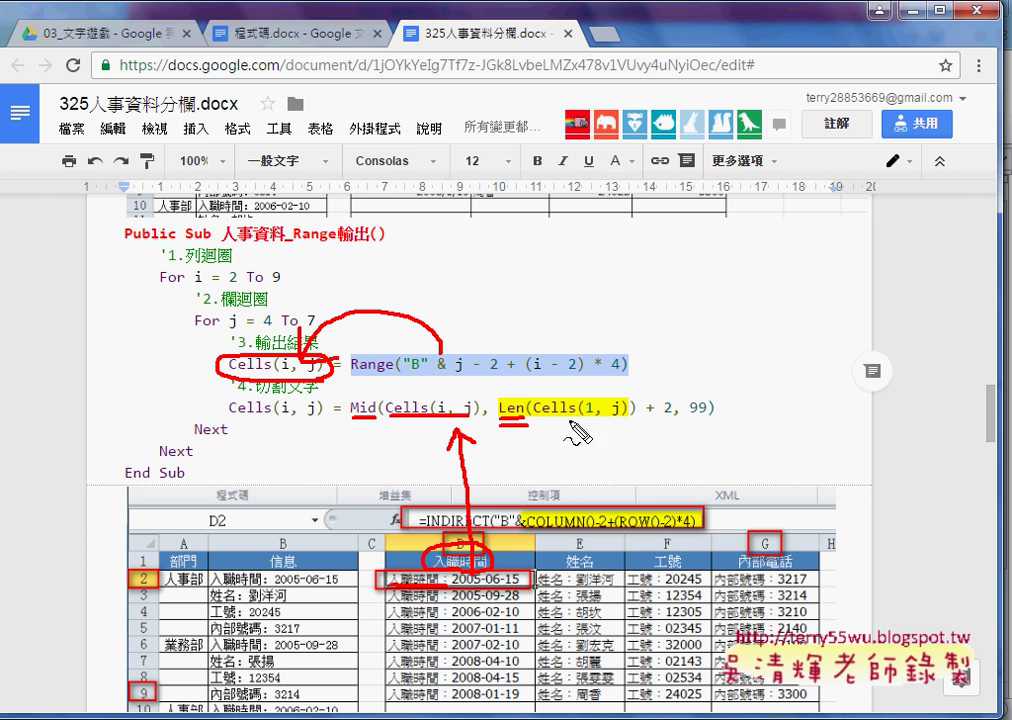
Step: Underline the 1 and j in Len(Cells(1, j)), the + 2 offset, and 99
{"action": "left_click_drag", "start_coordinate": [582, 421], "coordinate": [594, 421]}
{"action": "left_click_drag", "start_coordinate": [611, 421], "coordinate": [623, 421]}
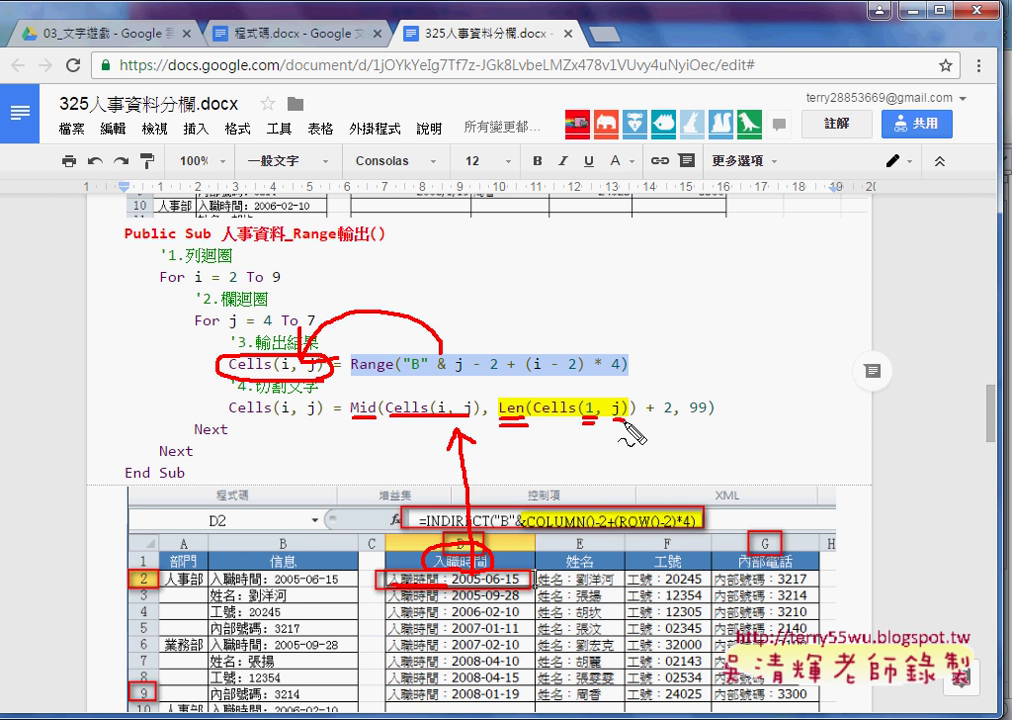
{"action": "left_click_drag", "start_coordinate": [612, 422], "coordinate": [625, 428]}
{"action": "left_click_drag", "start_coordinate": [645, 421], "coordinate": [673, 421]}
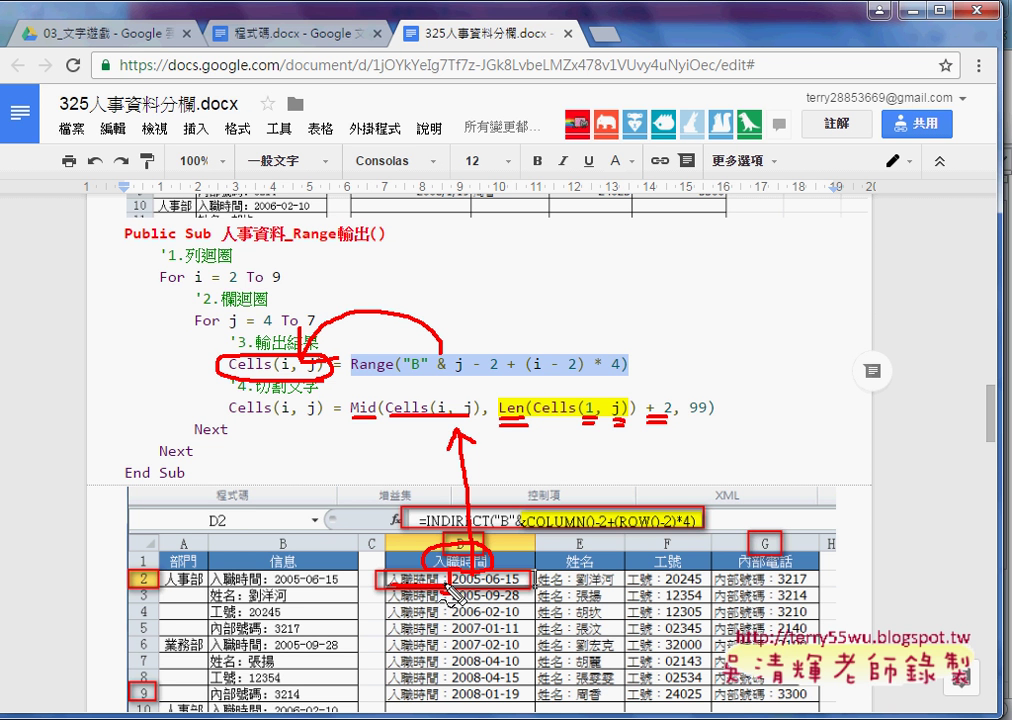
{"action": "left_click_drag", "start_coordinate": [647, 419], "coordinate": [668, 421]}
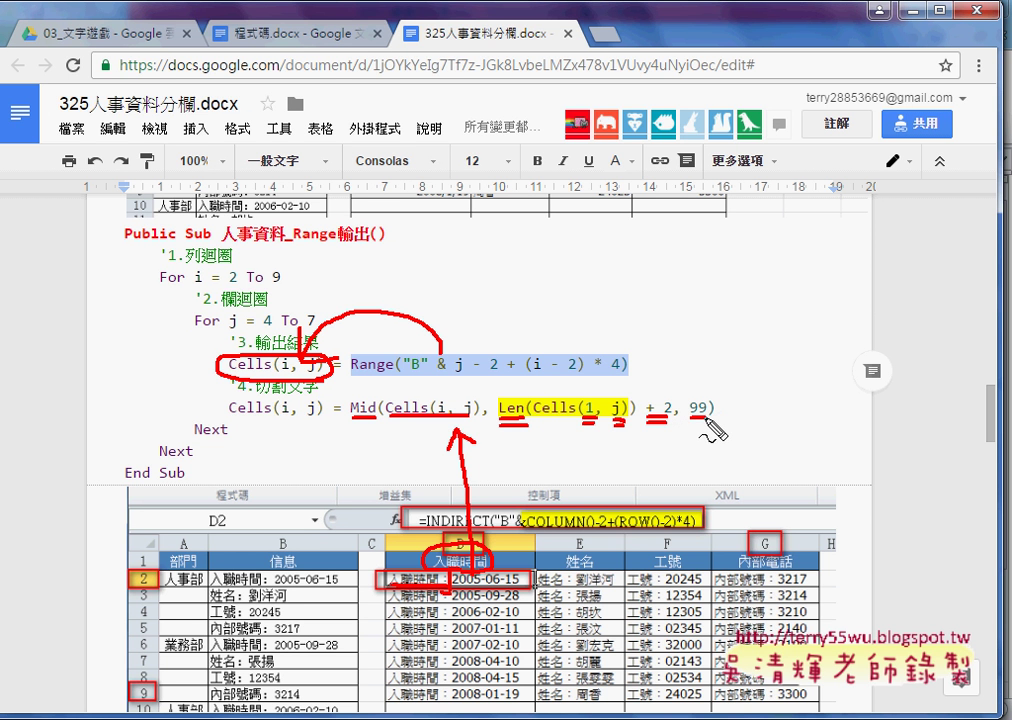
{"action": "left_click_drag", "start_coordinate": [689, 421], "coordinate": [708, 421]}
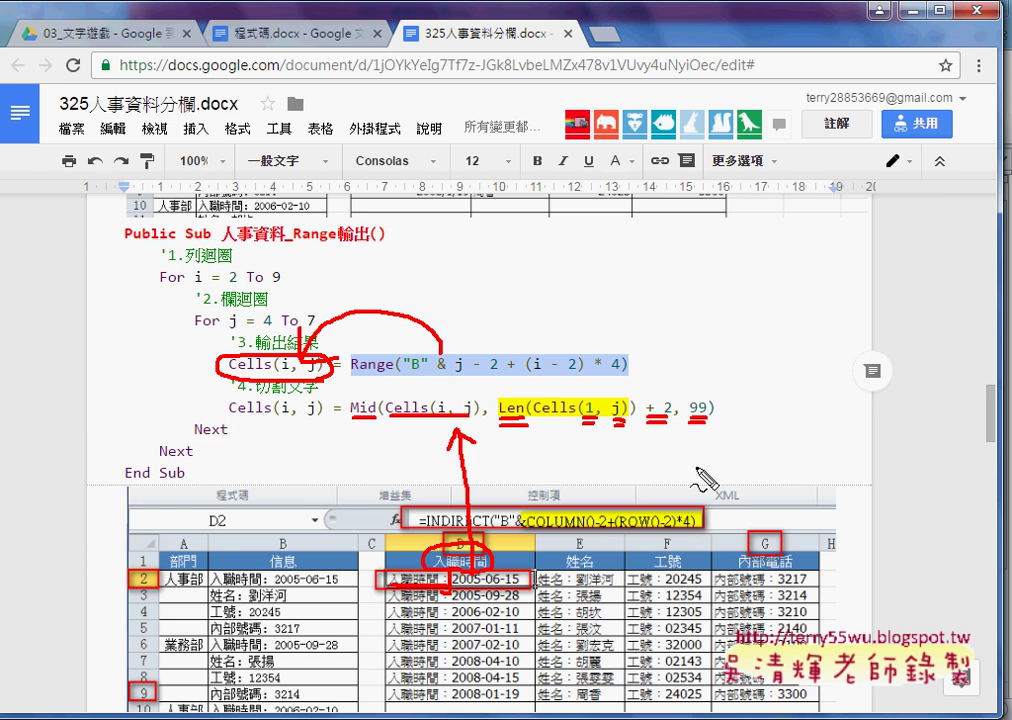
Step: Erase the earlier pen marks and scroll down to select the 多欄變1欄 heading and its example
{"action": "key", "text": "Escape"}
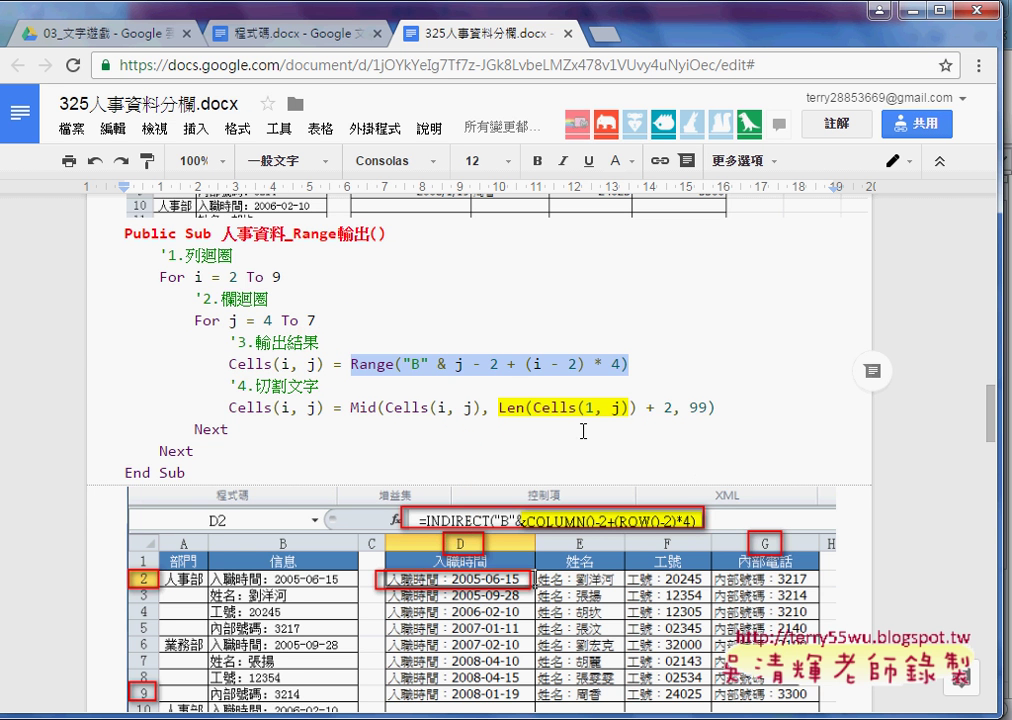
{"action": "scroll", "coordinate": [609, 418], "scroll_direction": "down", "scroll_amount": 4}
{"action": "scroll", "coordinate": [609, 418], "scroll_direction": "down", "scroll_amount": 1}
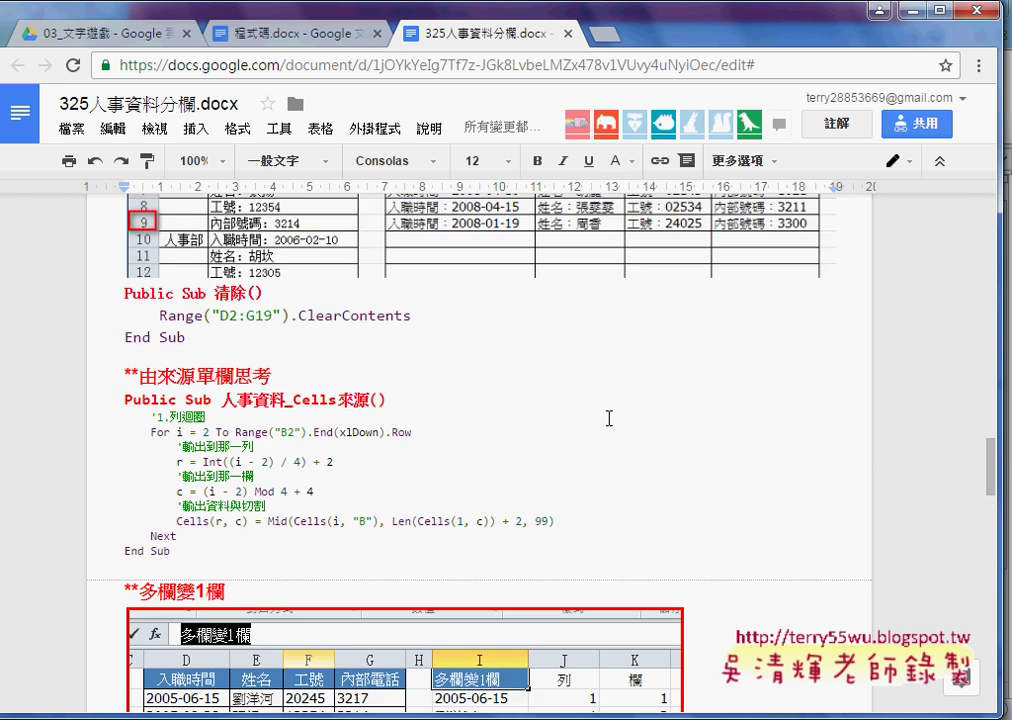
{"action": "scroll", "coordinate": [609, 418], "scroll_direction": "down", "scroll_amount": 2}
{"action": "scroll", "coordinate": [609, 418], "scroll_direction": "down", "scroll_amount": 1}
{"action": "double_click", "coordinate": [165, 278]}
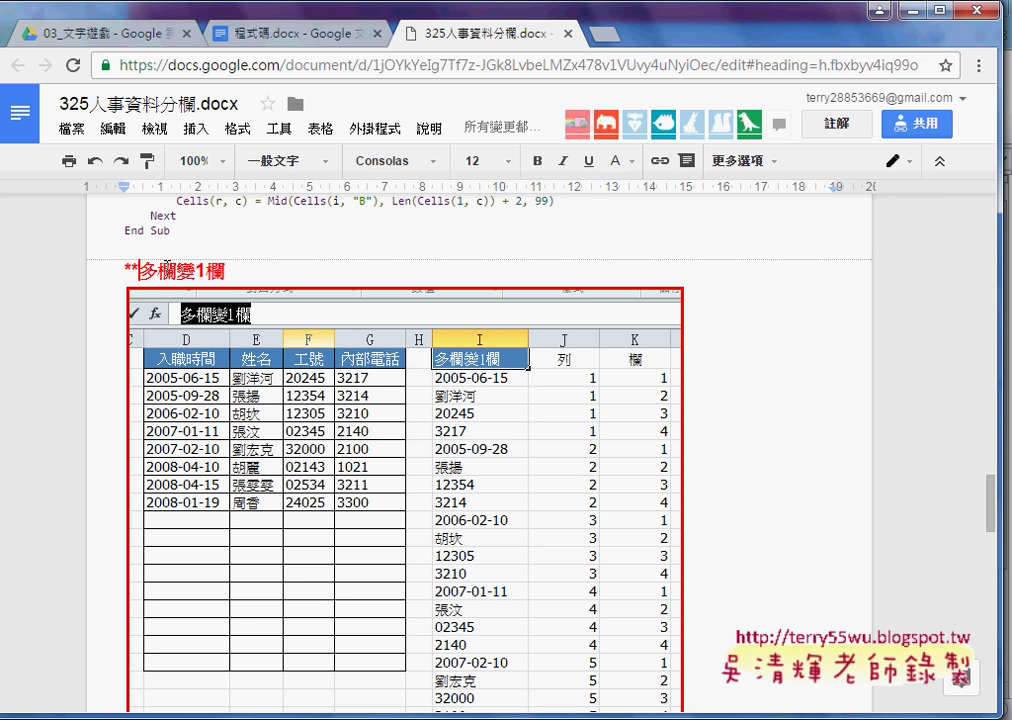
{"action": "scroll", "coordinate": [689, 334], "scroll_direction": "down", "scroll_amount": 1}
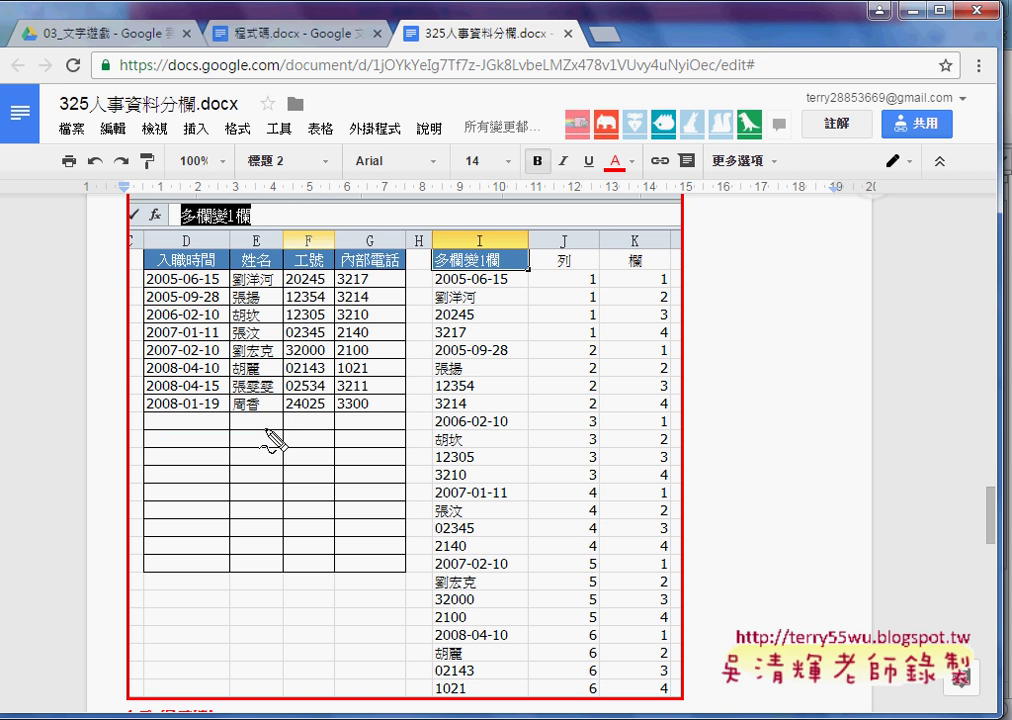
Step: Annotate the D:G source table, the 列 header and an 'index' note, linking row 1 to 2005-06-15
{"action": "mouse_move", "coordinate": [283, 427]}
{"action": "left_mouse_down"}
{"action": "mouse_move", "coordinate": [318, 262]}
{"action": "mouse_move", "coordinate": [492, 240]}
{"action": "mouse_move", "coordinate": [505, 213]}
{"action": "left_mouse_up"}
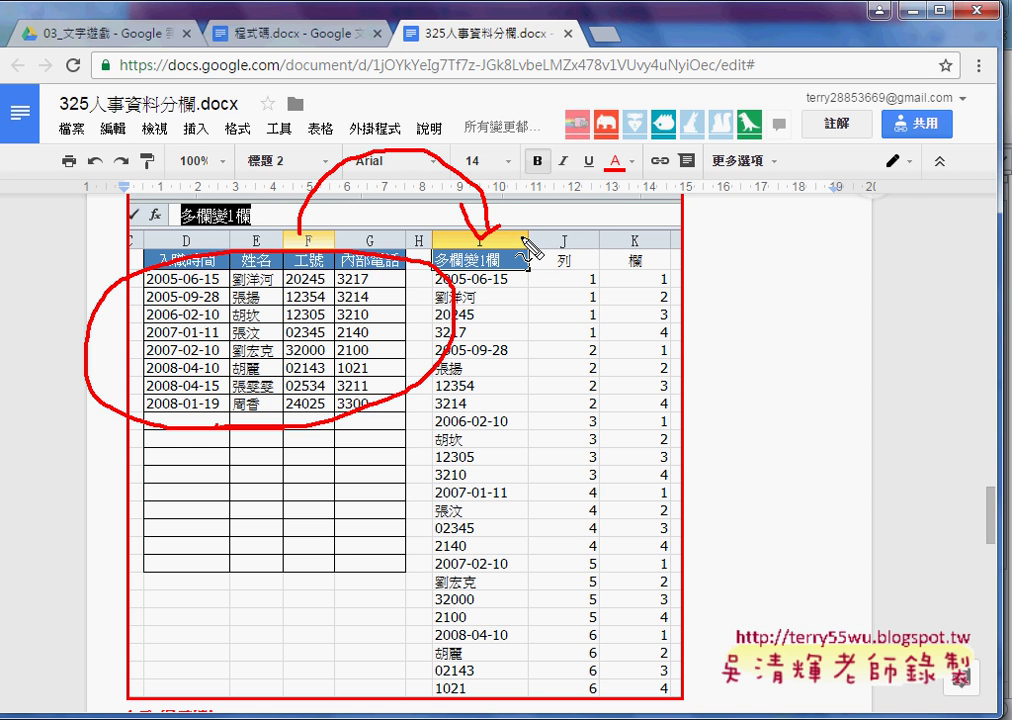
{"action": "left_click_drag", "start_coordinate": [556, 248], "coordinate": [566, 277]}
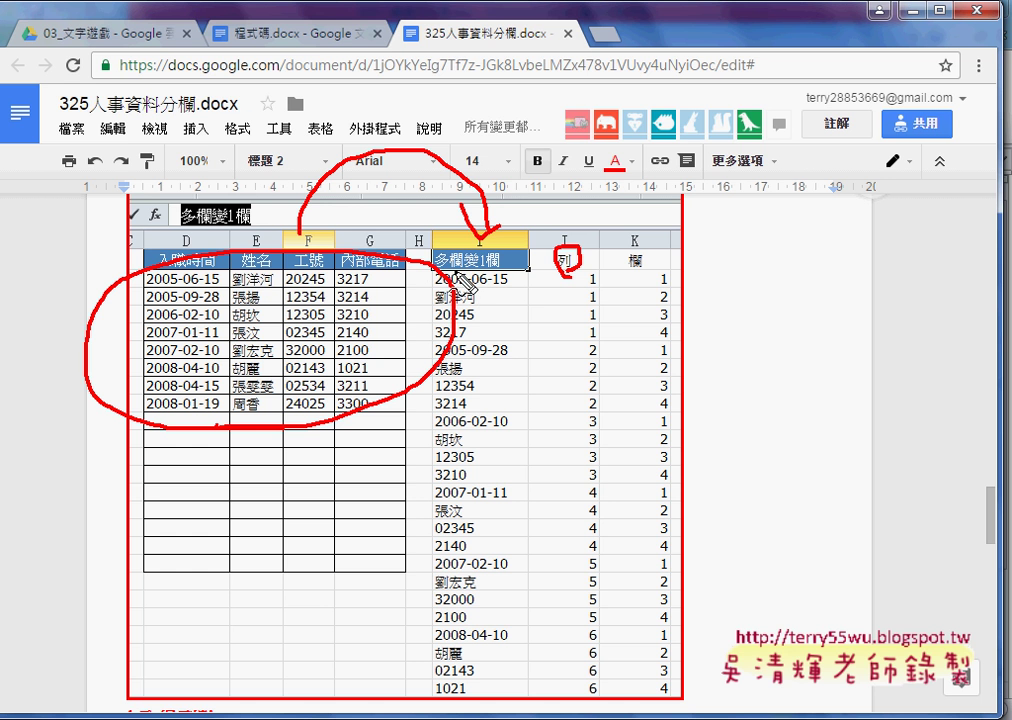
{"action": "mouse_move", "coordinate": [726, 213]}
{"action": "left_mouse_down"}
{"action": "mouse_move", "coordinate": [722, 238]}
{"action": "mouse_move", "coordinate": [828, 238]}
{"action": "mouse_move", "coordinate": [806, 238]}
{"action": "left_mouse_up"}
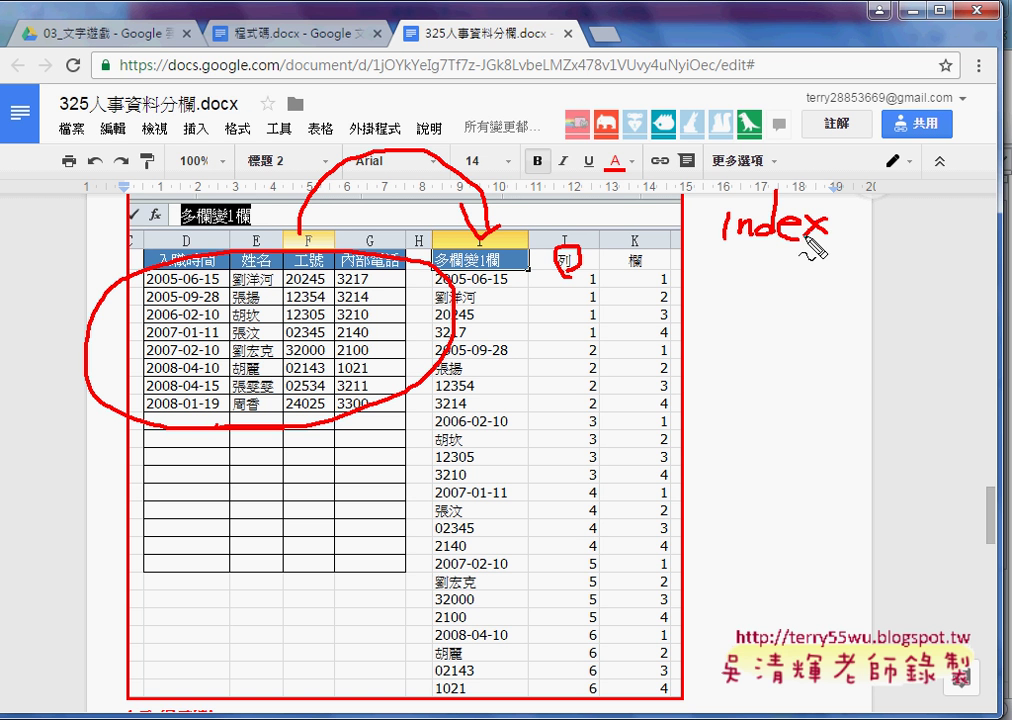
{"action": "left_click_drag", "start_coordinate": [718, 241], "coordinate": [833, 241]}
{"action": "left_click", "coordinate": [727, 208]}
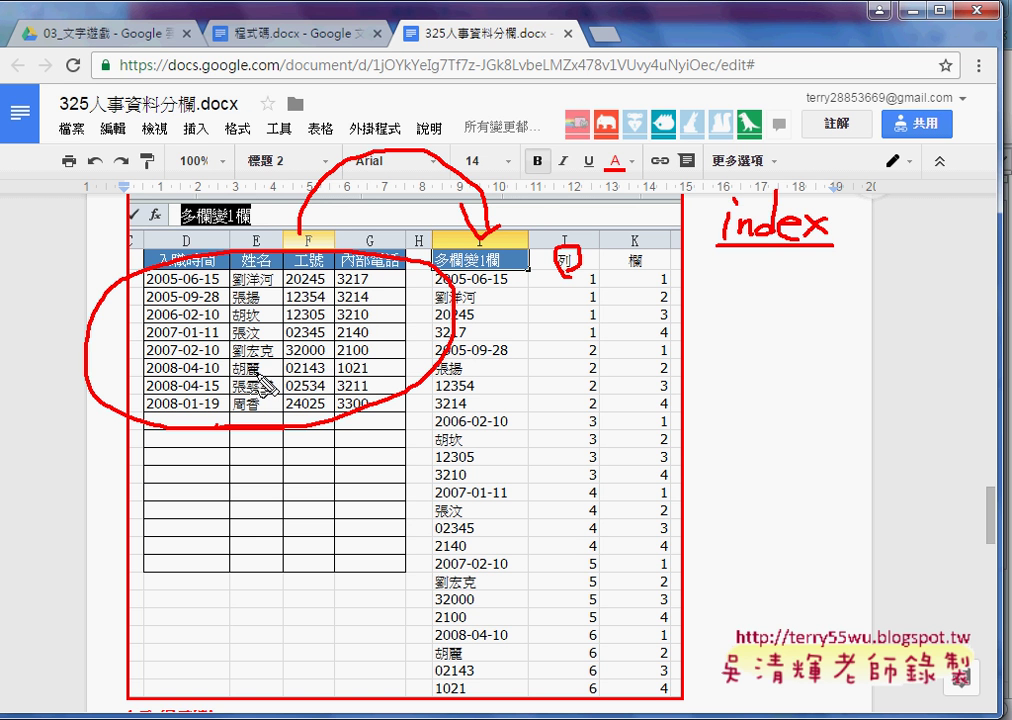
{"action": "left_click_drag", "start_coordinate": [148, 272], "coordinate": [150, 412]}
{"action": "mouse_move", "coordinate": [150, 280]}
{"action": "left_mouse_down"}
{"action": "mouse_move", "coordinate": [350, 276]}
{"action": "mouse_move", "coordinate": [365, 410]}
{"action": "left_mouse_up"}
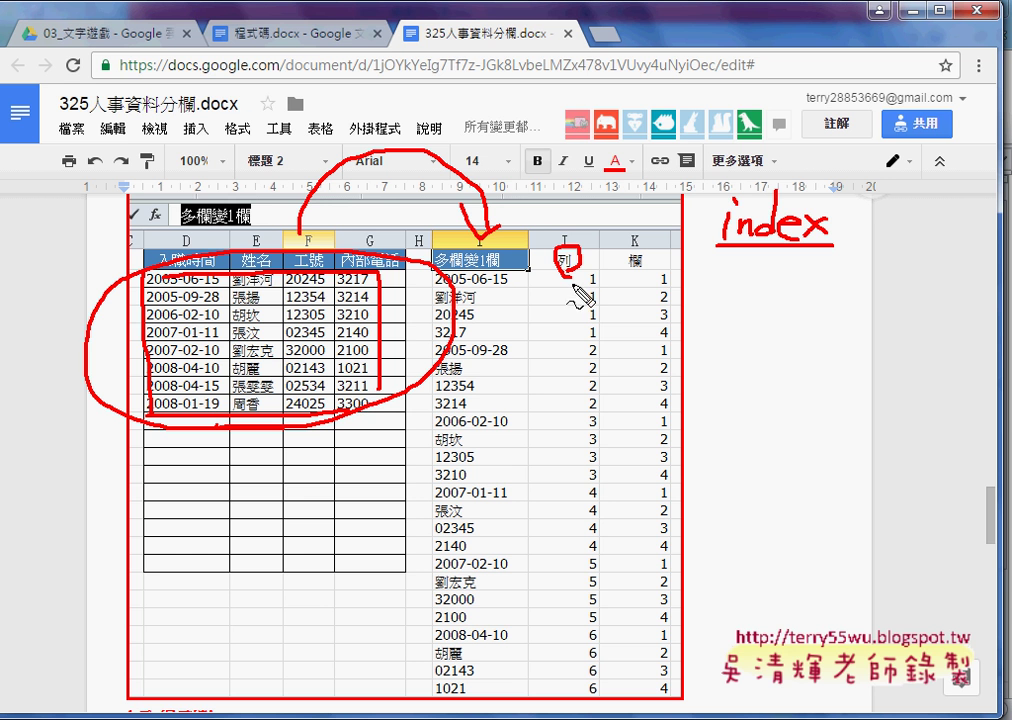
{"action": "left_click_drag", "start_coordinate": [590, 265], "coordinate": [584, 268]}
{"action": "left_click_drag", "start_coordinate": [654, 286], "coordinate": [670, 283]}
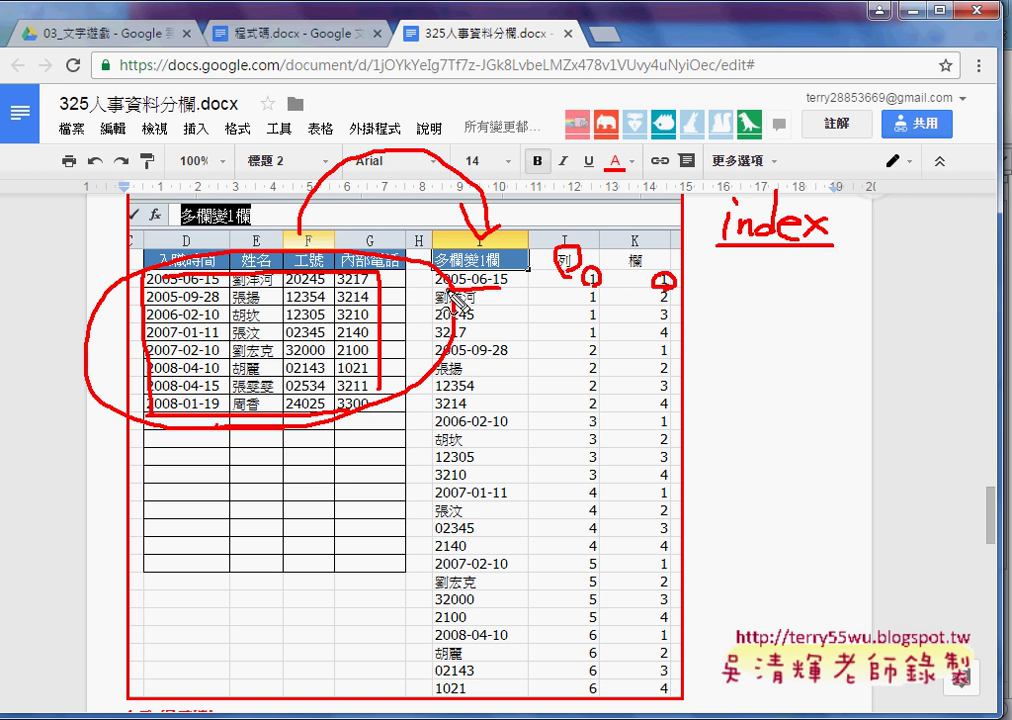
{"action": "left_click_drag", "start_coordinate": [435, 268], "coordinate": [513, 290]}
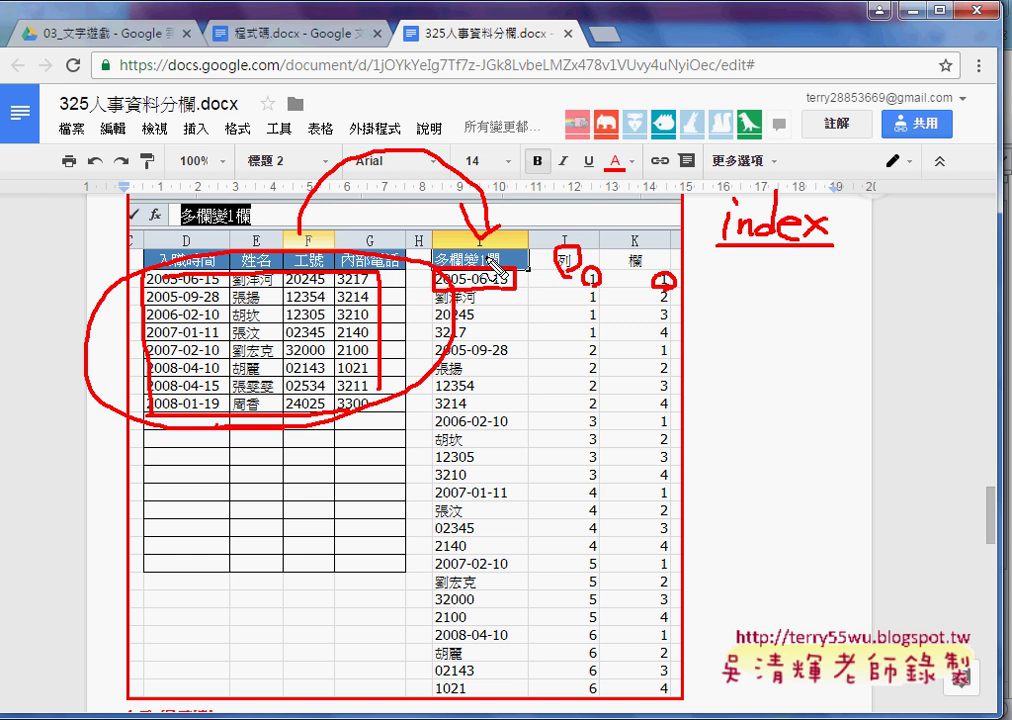
Step: Label columns J, K and I as steps 1, 2 and 3, then erase all annotations
{"action": "left_click_drag", "start_coordinate": [575, 208], "coordinate": [577, 228]}
{"action": "left_click", "coordinate": [590, 230]}
{"action": "left_click_drag", "start_coordinate": [643, 210], "coordinate": [664, 224]}
{"action": "left_click", "coordinate": [677, 220]}
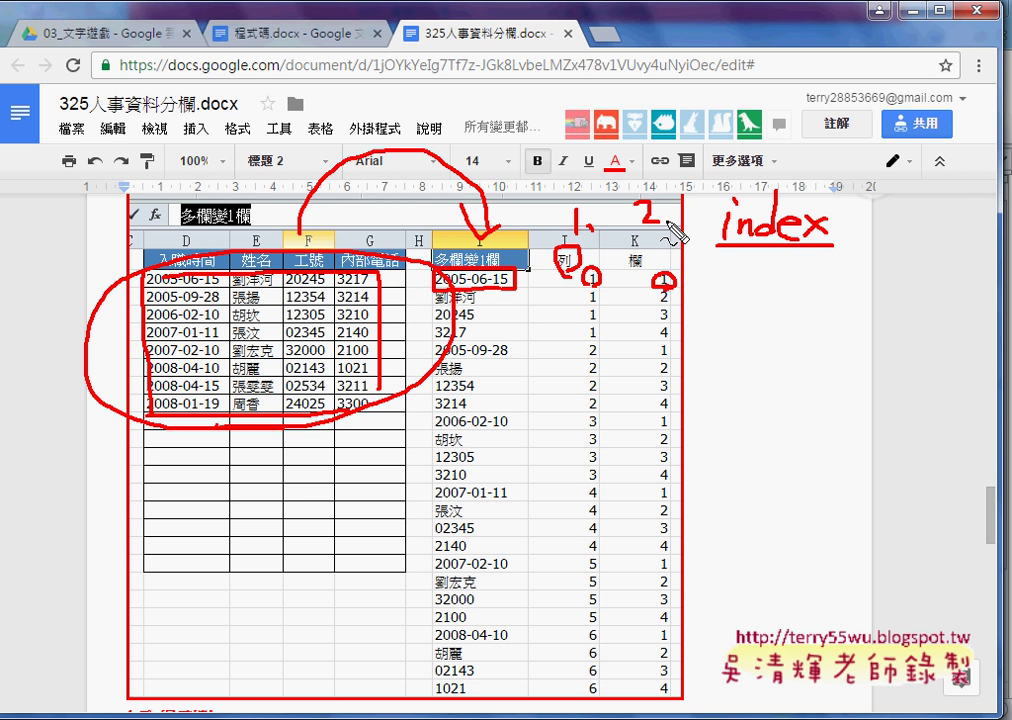
{"action": "left_click_drag", "start_coordinate": [519, 207], "coordinate": [520, 228]}
{"action": "left_click", "coordinate": [538, 226]}
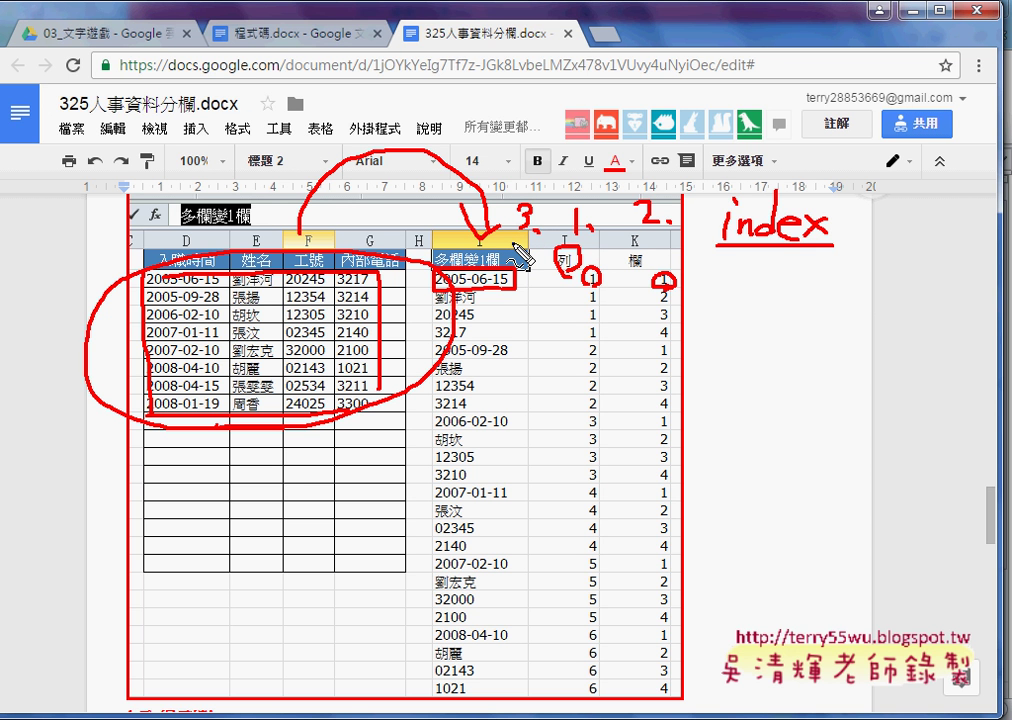
{"action": "key", "text": "Escape"}
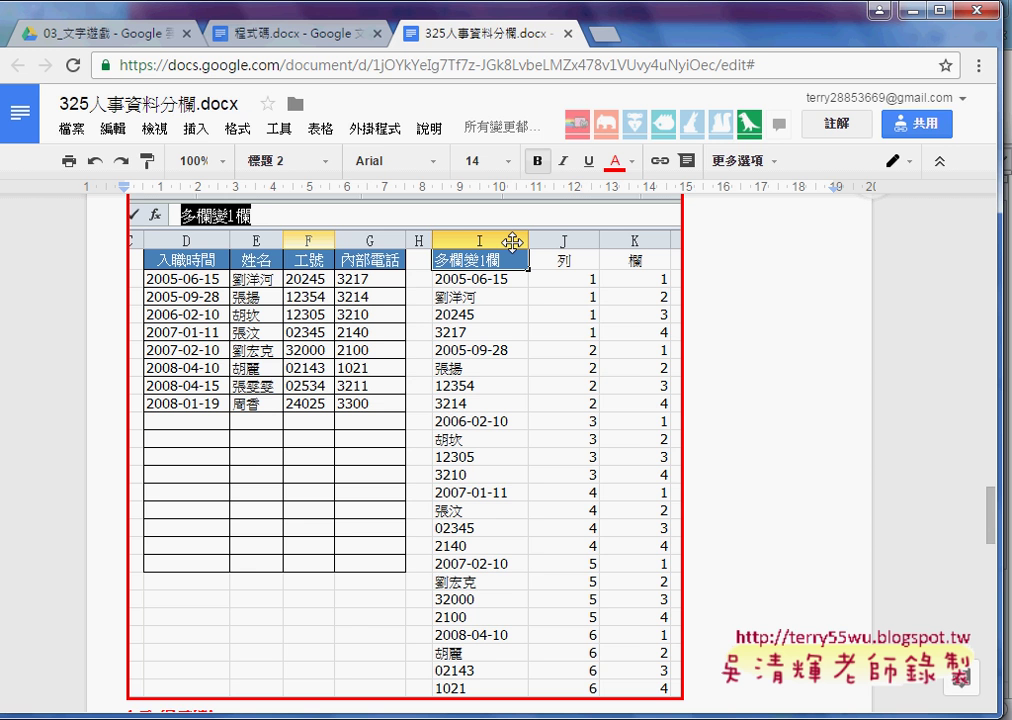
Step: Switch to the Excel INDEX sheet and review the 多欄變1欄, 列 and 欄 headers in I1:K1
{"action": "key", "text": "alt+Tab"}
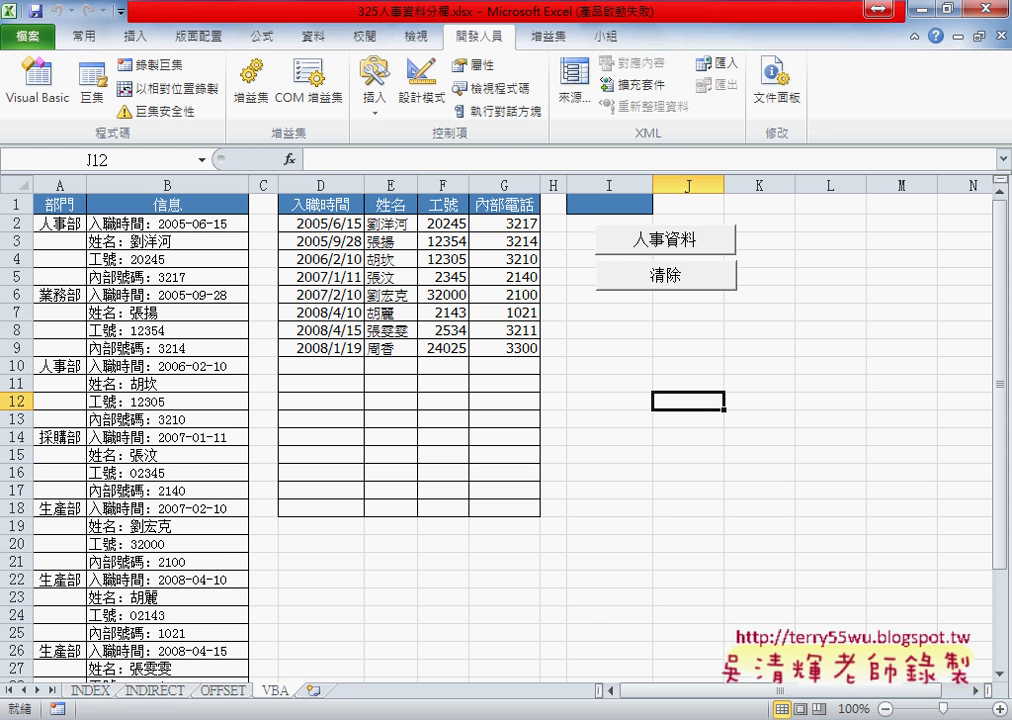
{"action": "left_click", "coordinate": [87, 696]}
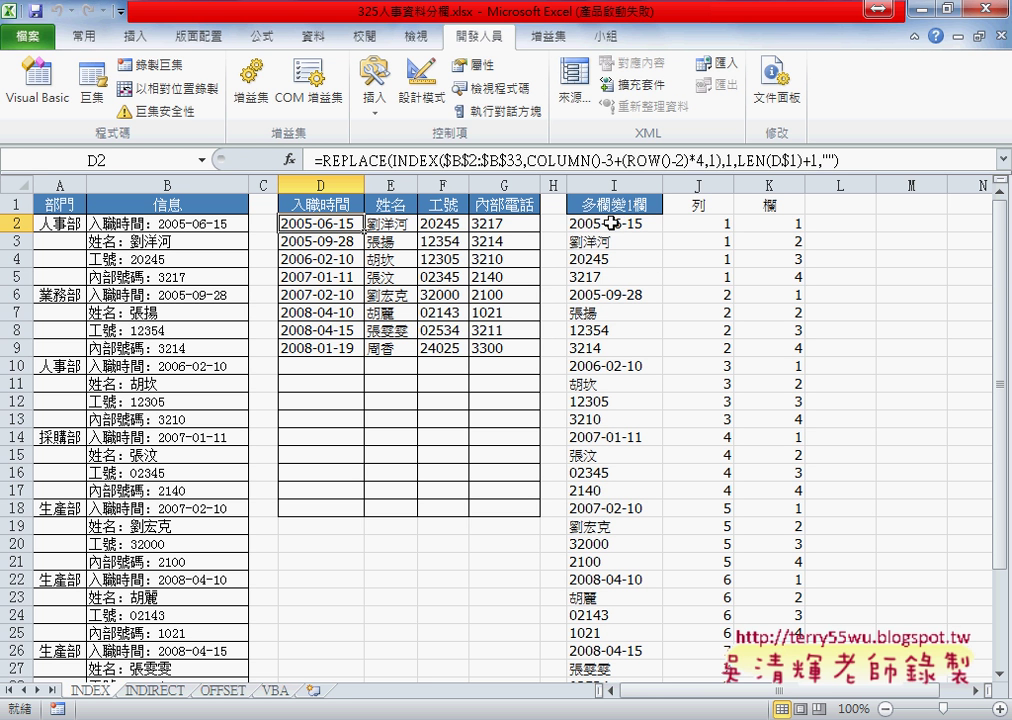
{"action": "left_click", "coordinate": [610, 205]}
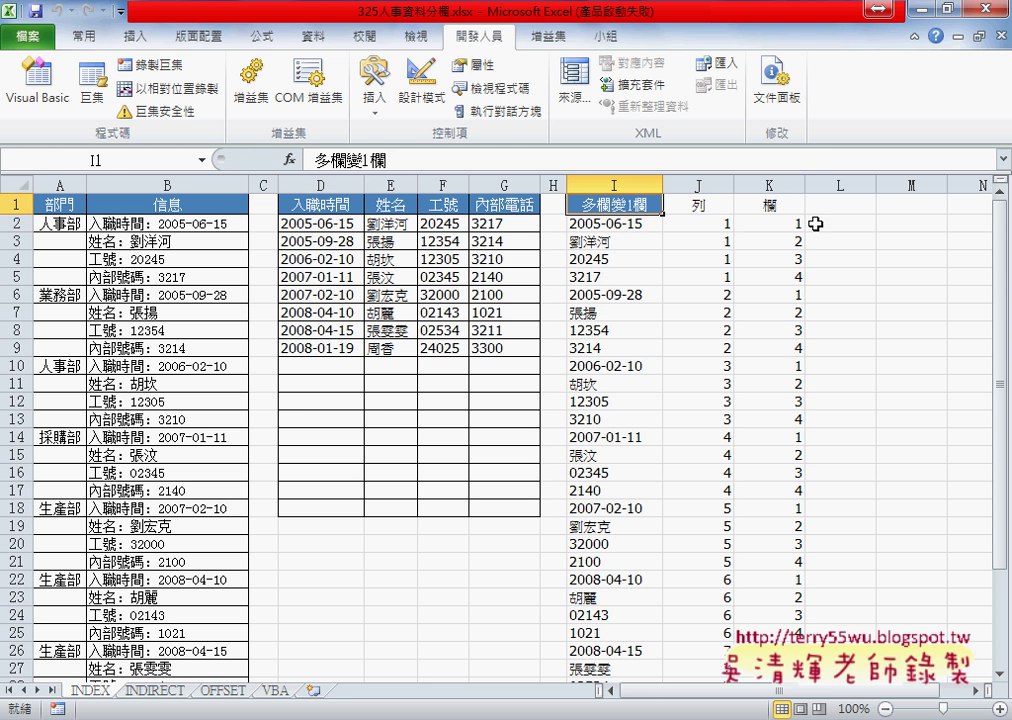
{"action": "left_click", "coordinate": [701, 207]}
{"action": "left_click", "coordinate": [760, 205]}
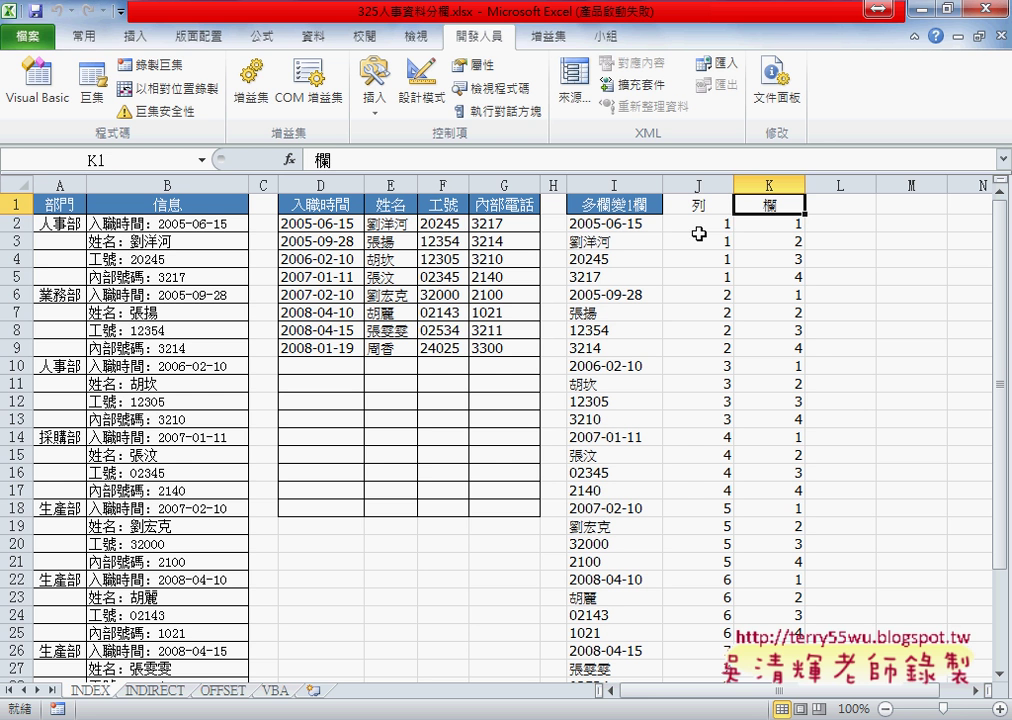
Step: Inspect the row-number formula =INT((ROW()-2)/4)+1 across J2:J5, highlighting INT
{"action": "left_click", "coordinate": [706, 223]}
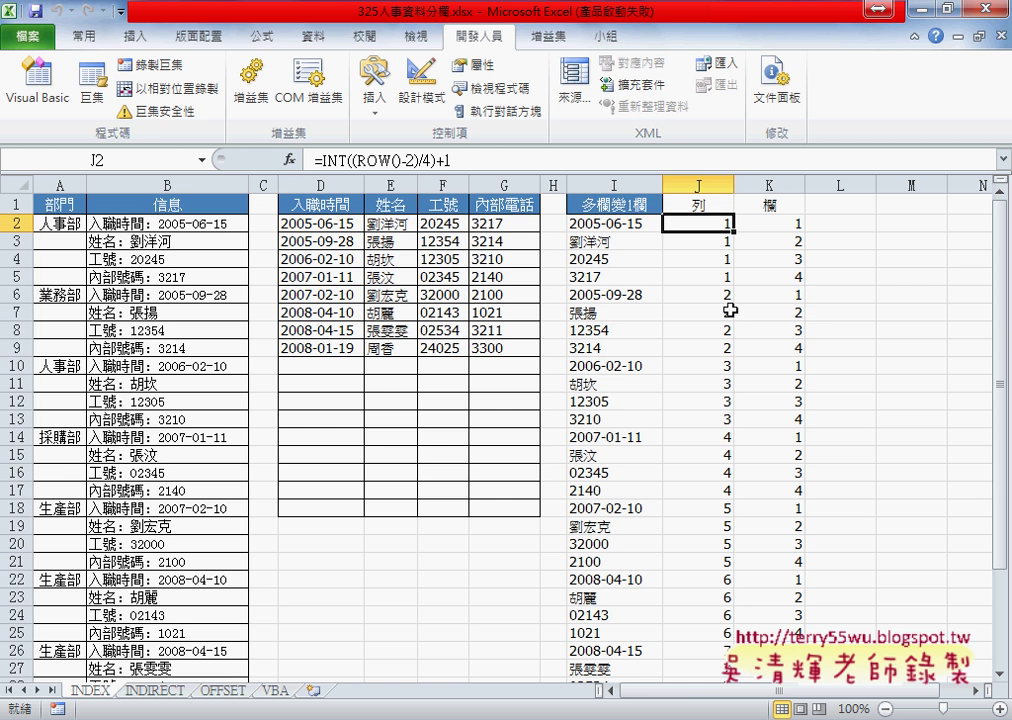
{"action": "scroll", "coordinate": [722, 406], "scroll_direction": "down", "scroll_amount": 3}
{"action": "scroll", "coordinate": [722, 406], "scroll_direction": "up", "scroll_amount": 3}
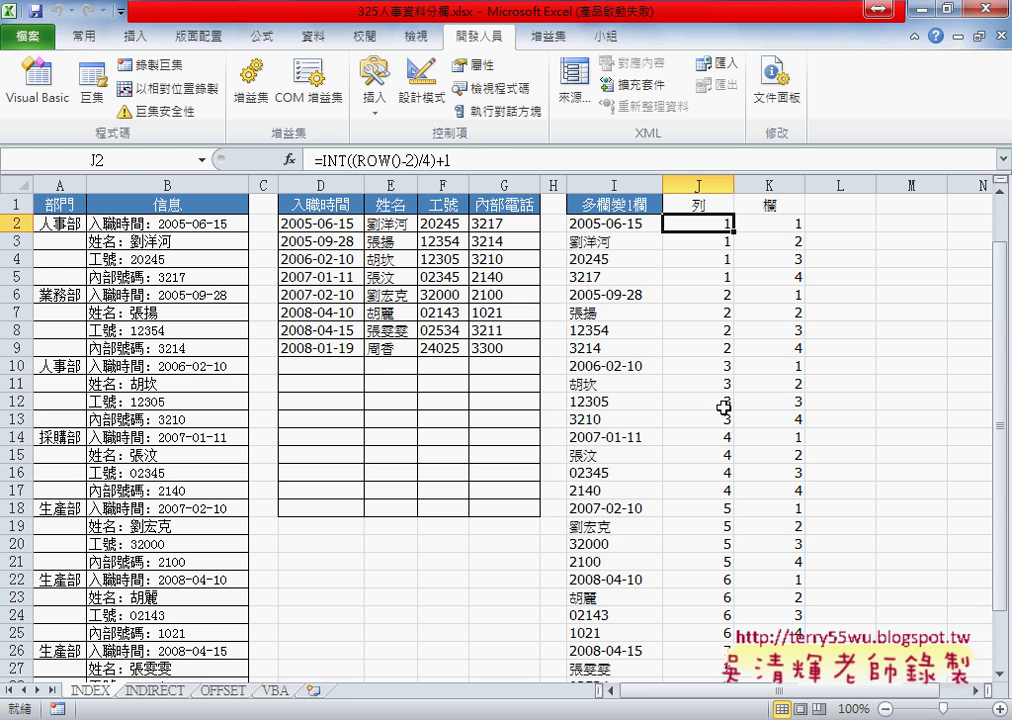
{"action": "left_click_drag", "start_coordinate": [720, 218], "coordinate": [718, 278]}
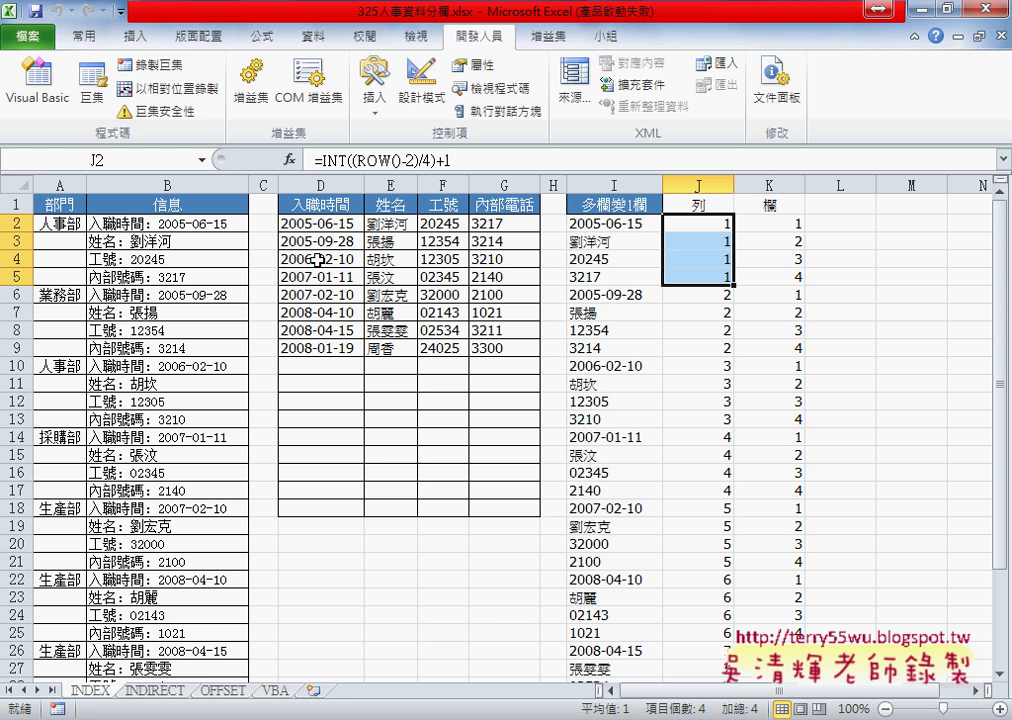
{"action": "left_click", "coordinate": [714, 222]}
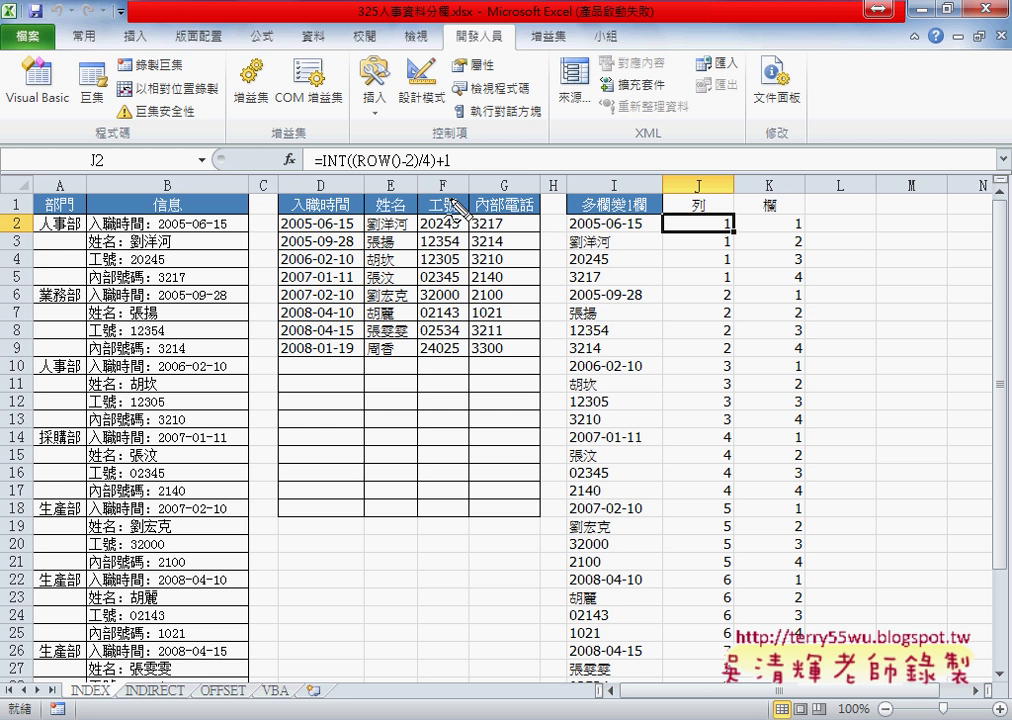
{"action": "left_click_drag", "start_coordinate": [322, 172], "coordinate": [350, 172]}
{"action": "left_click", "coordinate": [785, 223]}
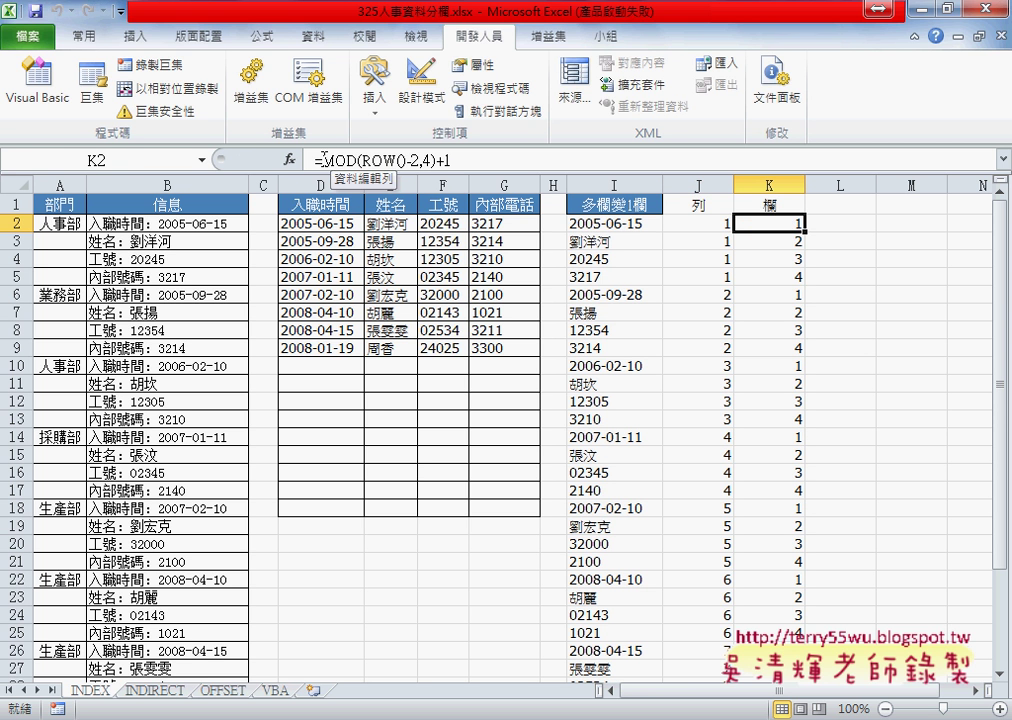
{"action": "left_click_drag", "start_coordinate": [317, 160], "coordinate": [357, 160]}
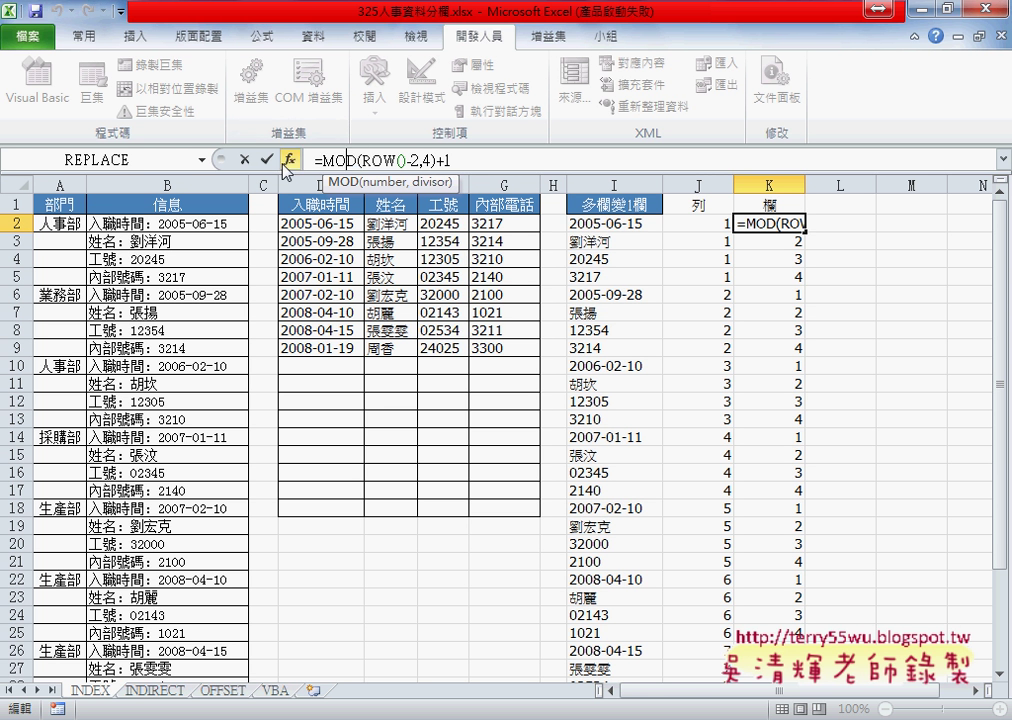
{"action": "left_click", "coordinate": [286, 161]}
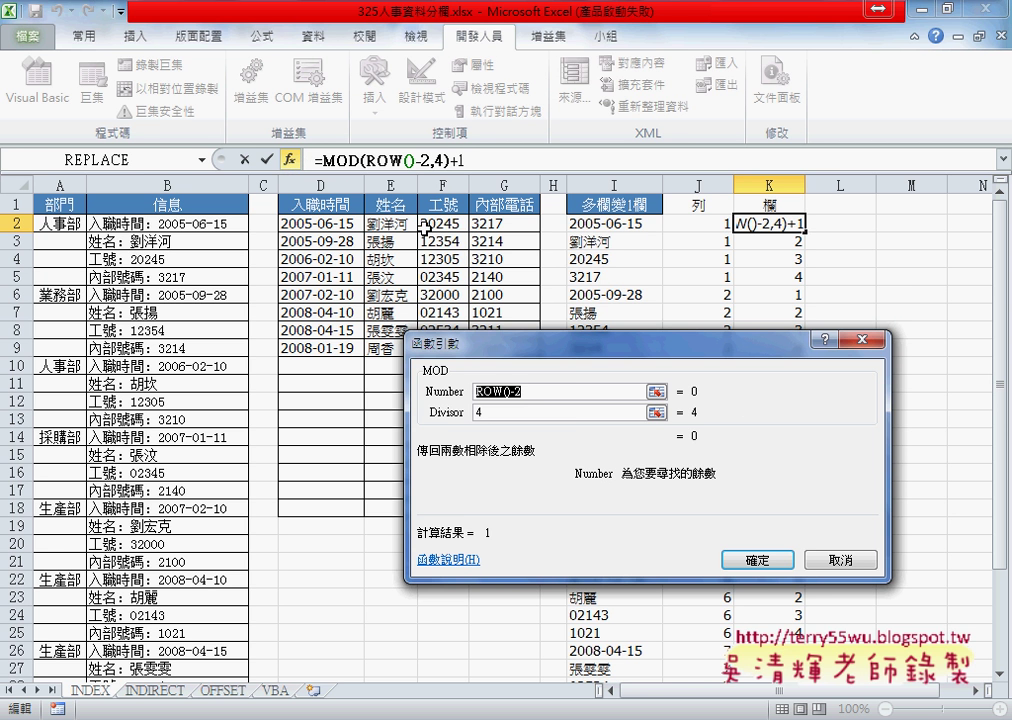
{"action": "left_click", "coordinate": [835, 559]}
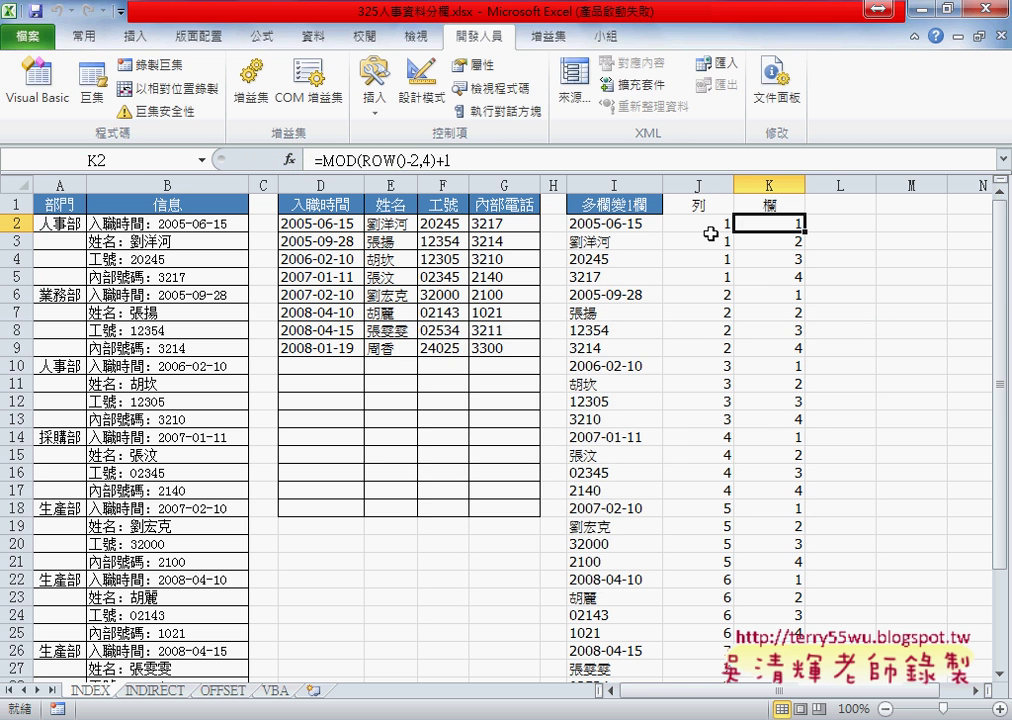
{"action": "left_click_drag", "start_coordinate": [710, 233], "coordinate": [710, 280]}
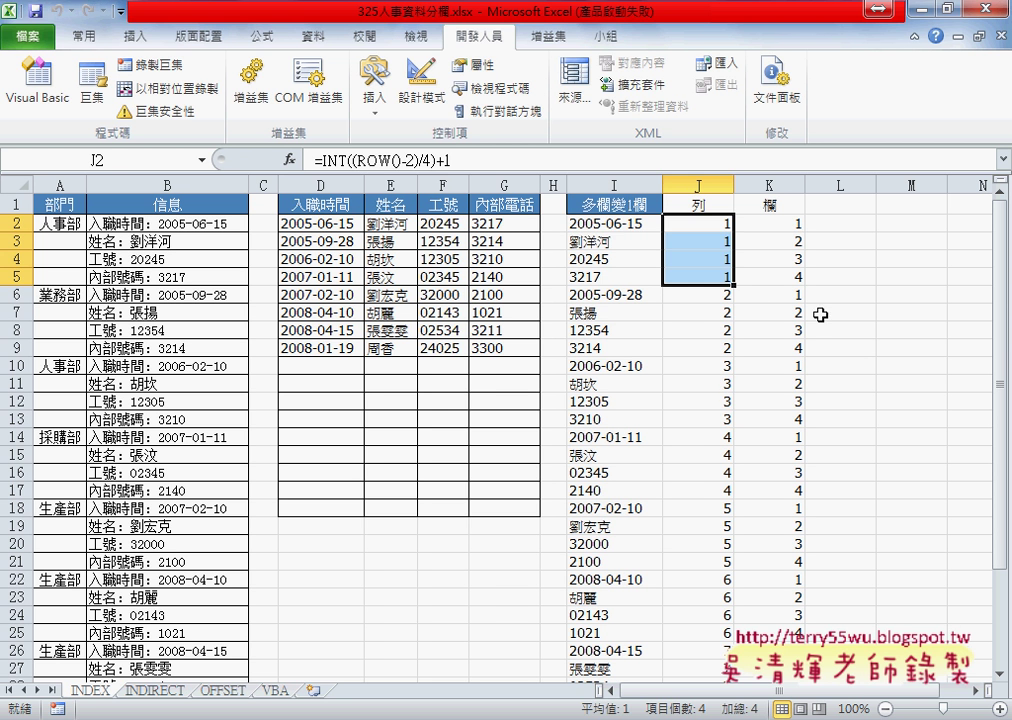
{"action": "left_click", "coordinate": [633, 224]}
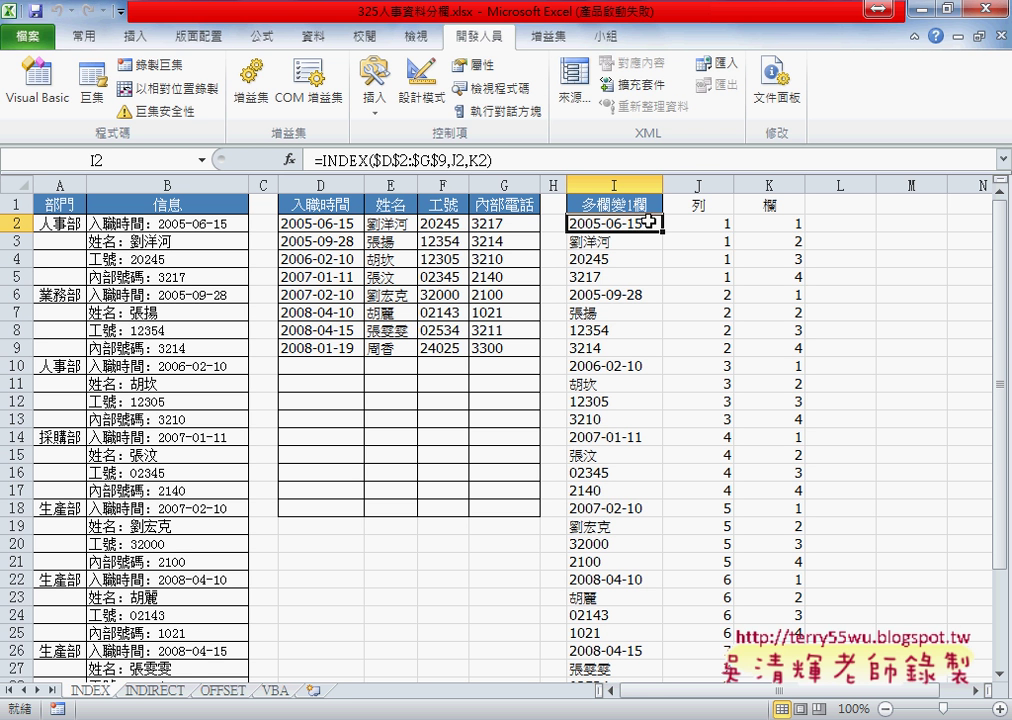
{"action": "left_click_drag", "start_coordinate": [775, 224], "coordinate": [775, 277]}
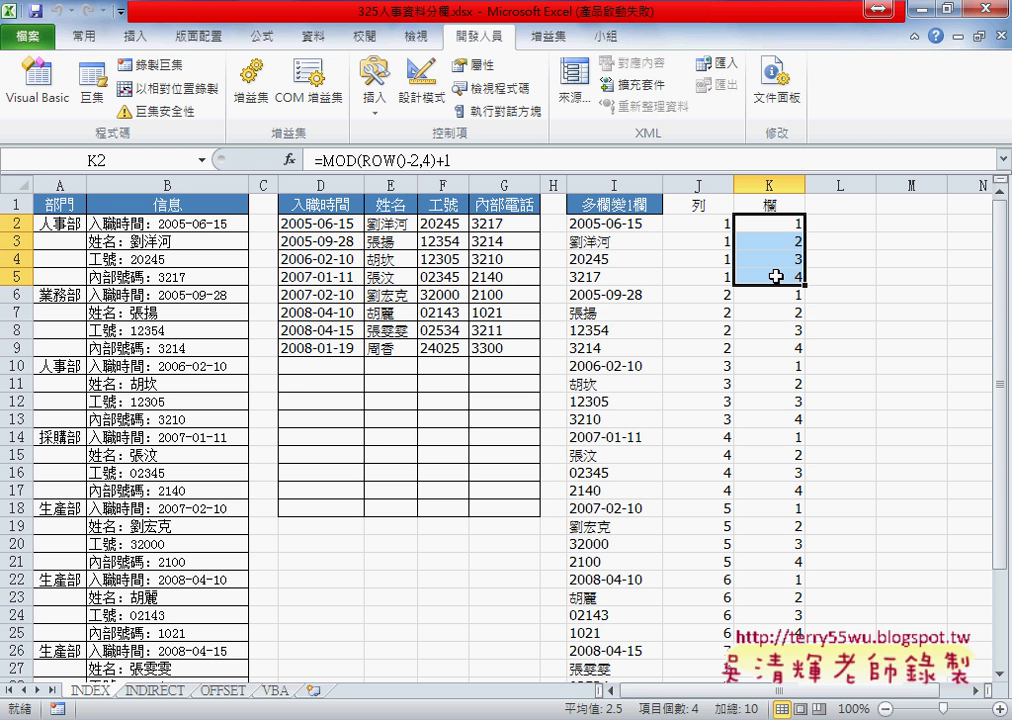
{"action": "left_click", "coordinate": [703, 225]}
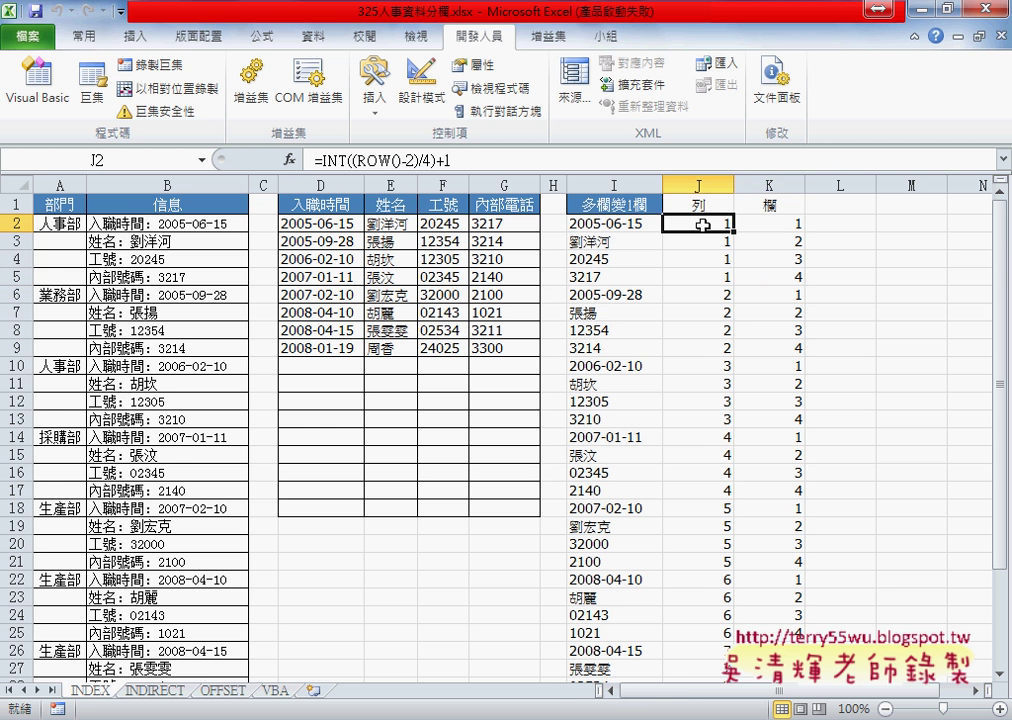
{"action": "left_click", "coordinate": [786, 226]}
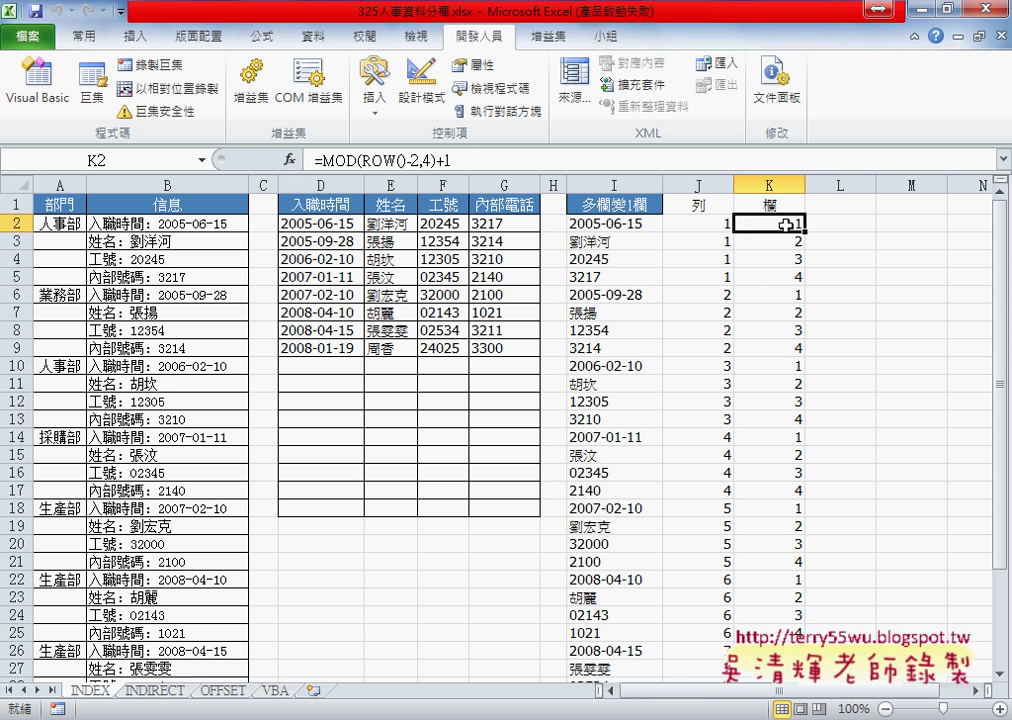